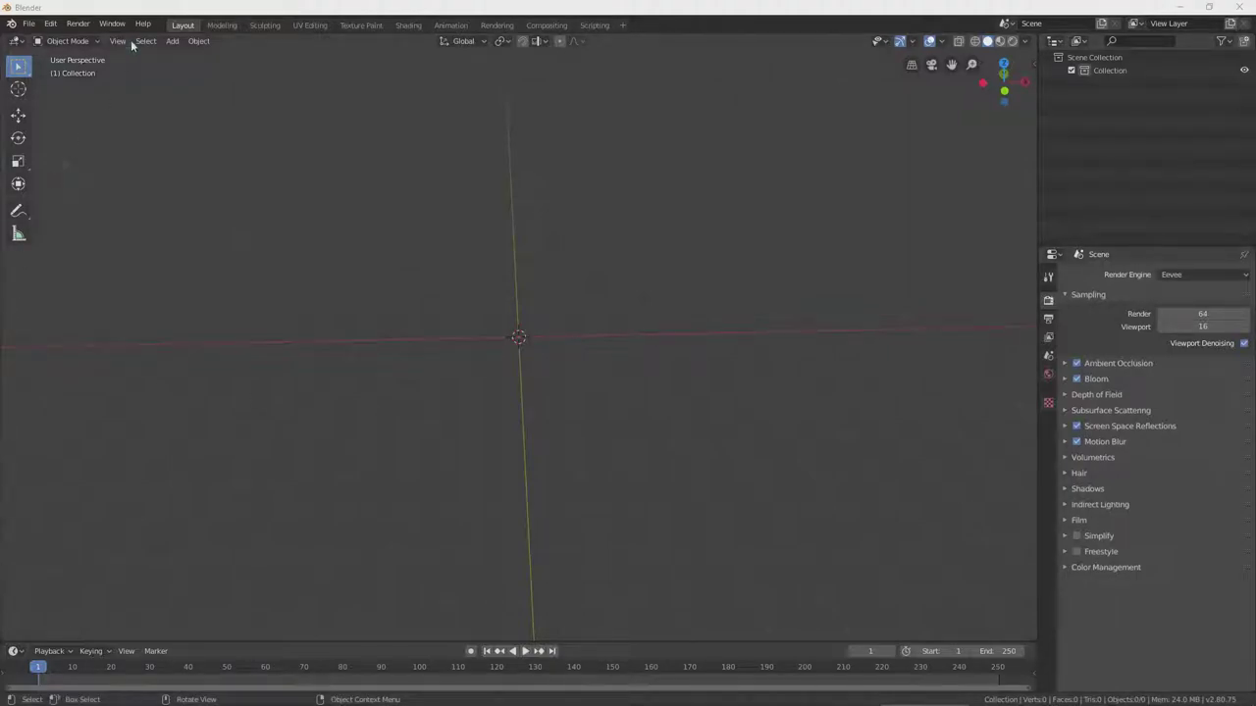
# - Add a cube mesh at the scene origin
pyautogui.click(170, 42)
pyautogui.moveTo(181, 56)
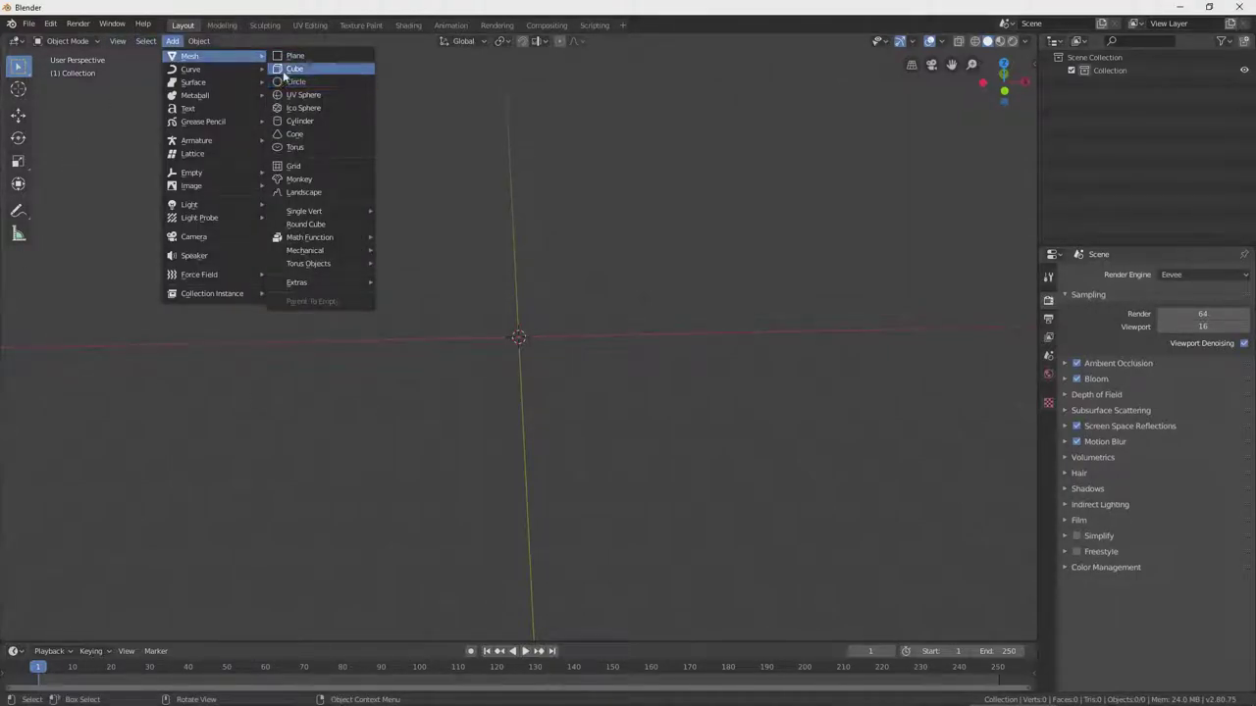
pyautogui.click(292, 68)
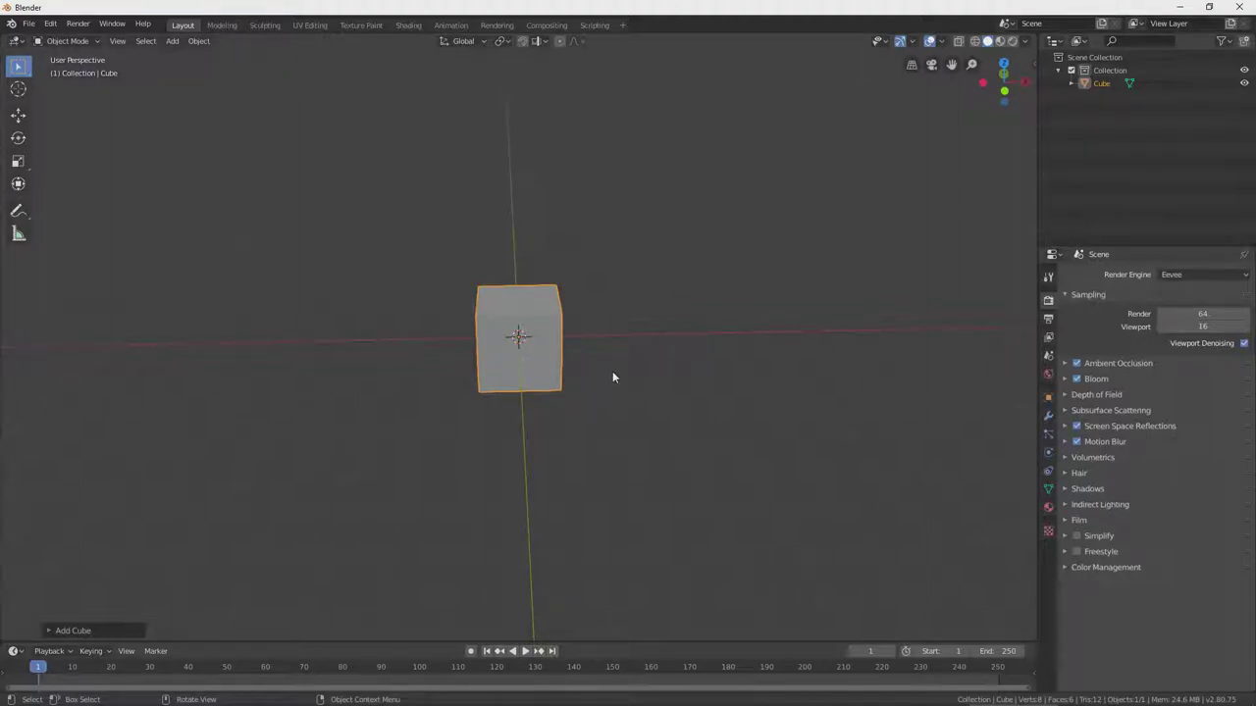
pyautogui.moveTo(614, 376)
pyautogui.mouseDown(button='middle')
pyautogui.moveTo(583, 367)
pyautogui.moveTo(597, 340)
pyautogui.moveTo(603, 360)
pyautogui.mouseUp(button='middle')
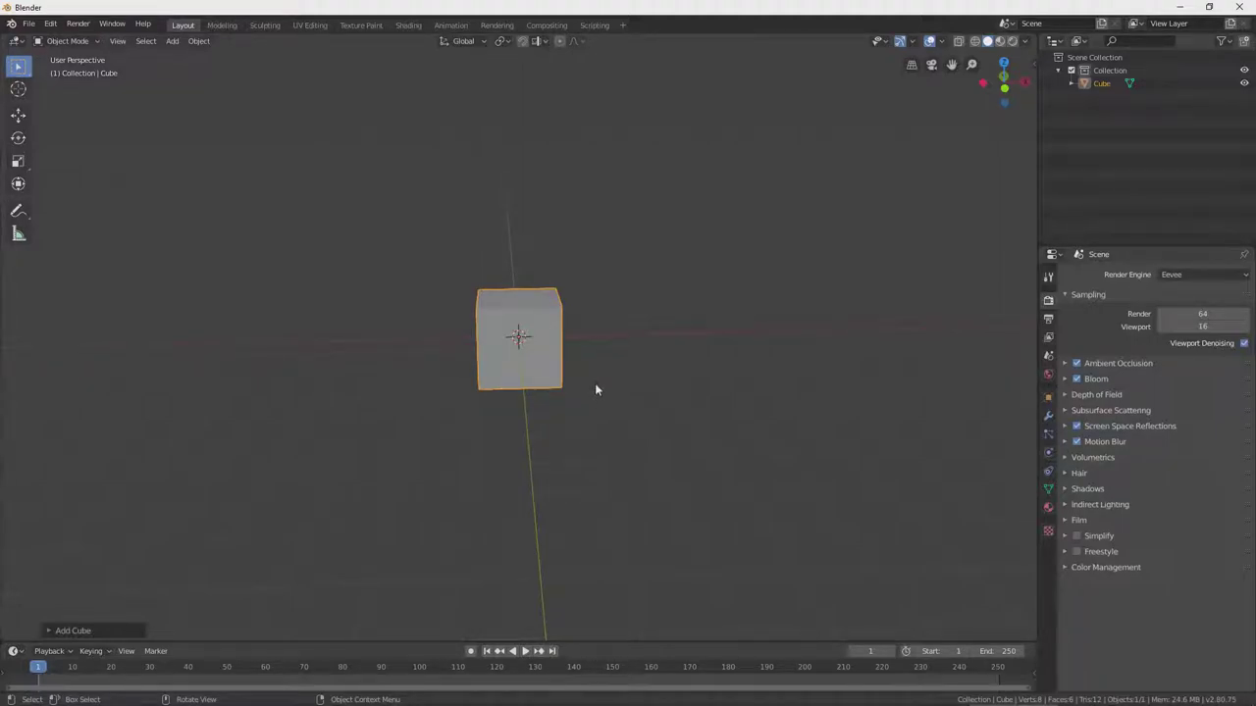
# - Rotate the cube 45° in the front orthographic view
pyautogui.press('KP_1')
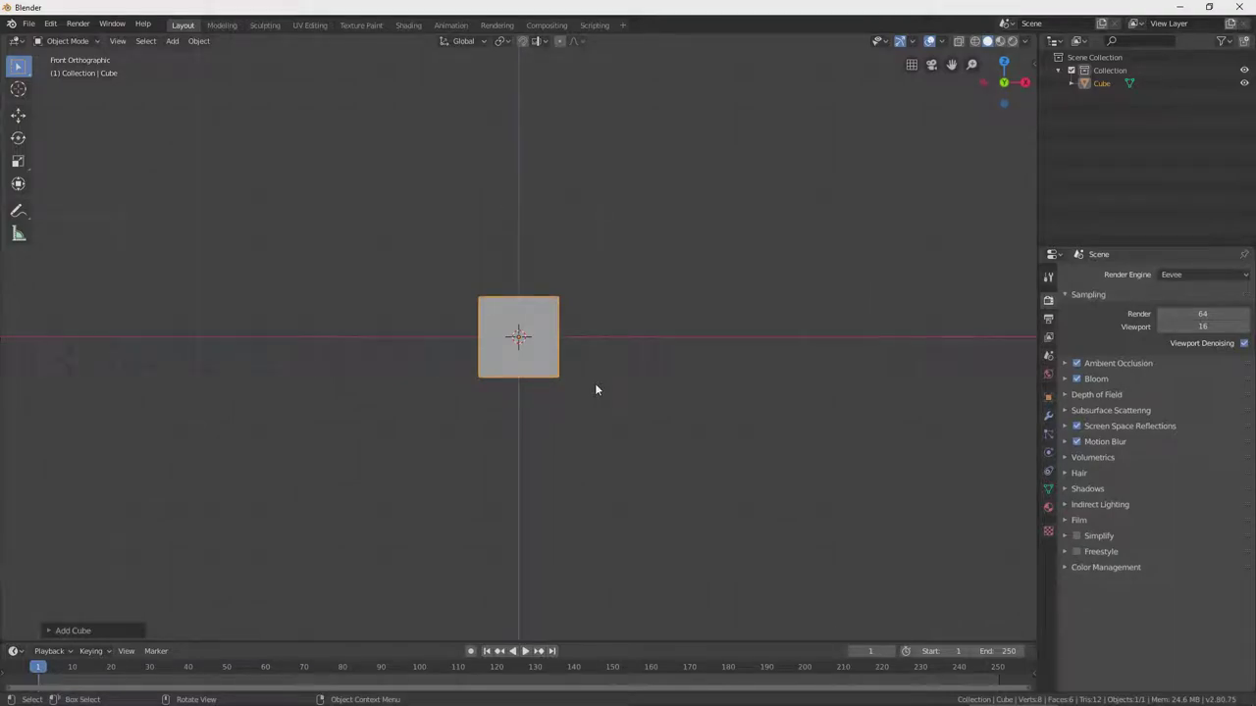
pyautogui.click(618, 299)
pyautogui.click(546, 339)
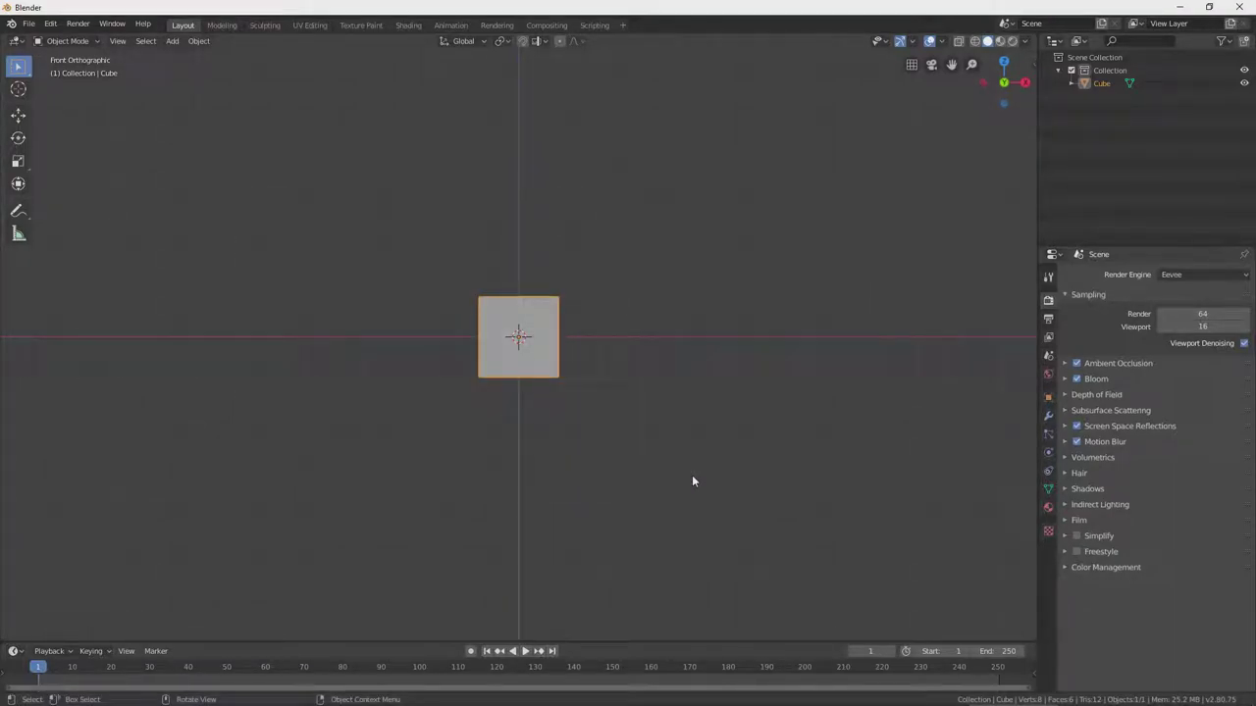
pyautogui.write('r45')
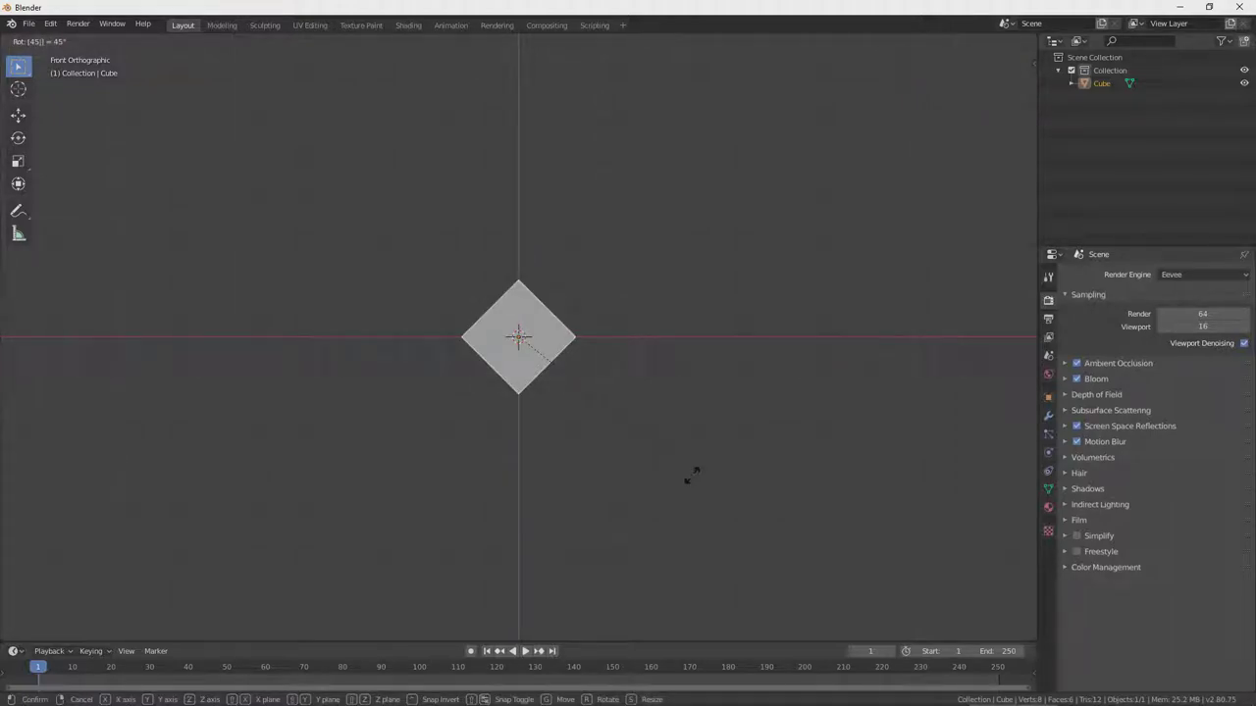
pyautogui.press('Return')
# - Rotate the cube another 45° in the right orthographic view
pyautogui.press('KP_3')
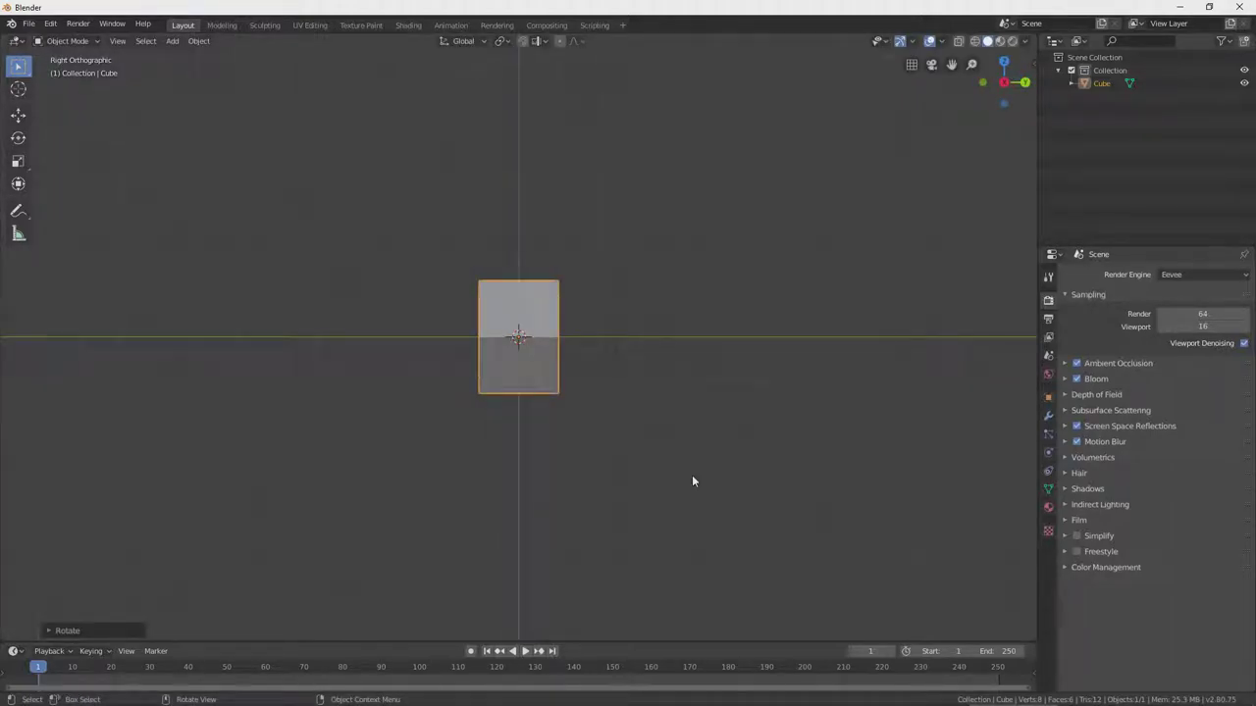
pyautogui.write('r45')
pyautogui.press('Return')
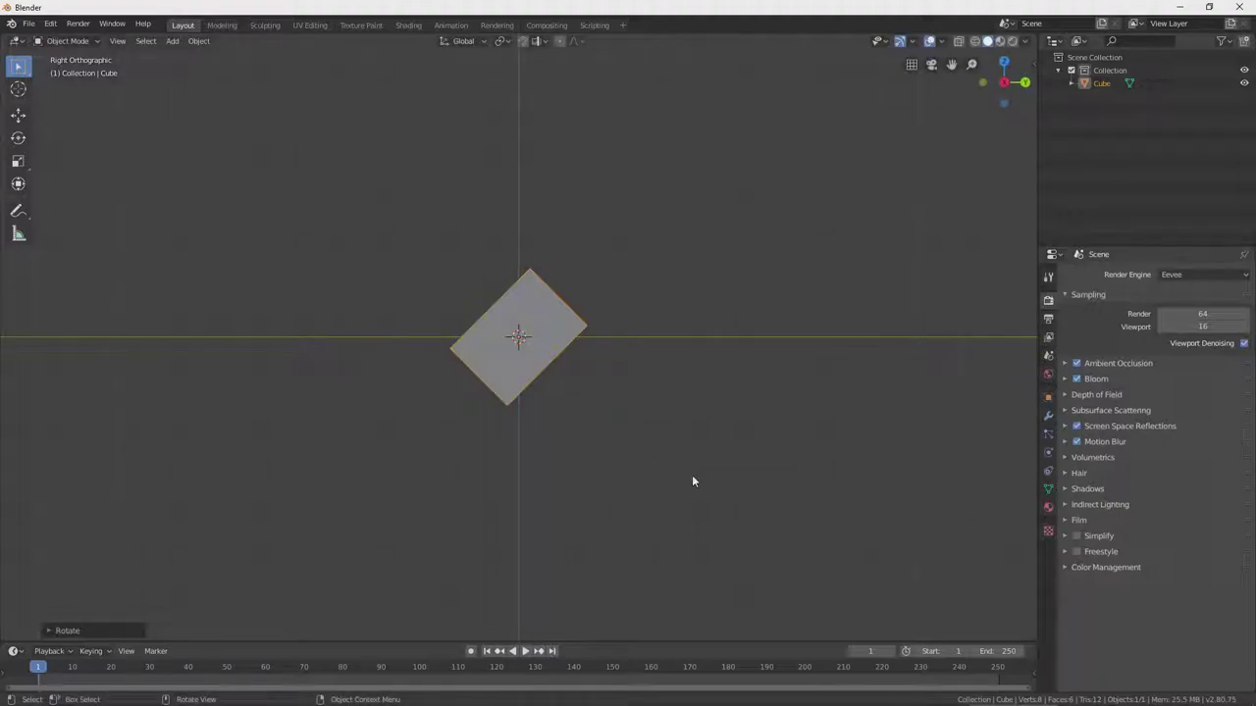
# - Switch the rotated cube to Edit Mode
pyautogui.moveTo(551, 390); pyautogui.dragTo(626, 410, button='middle')
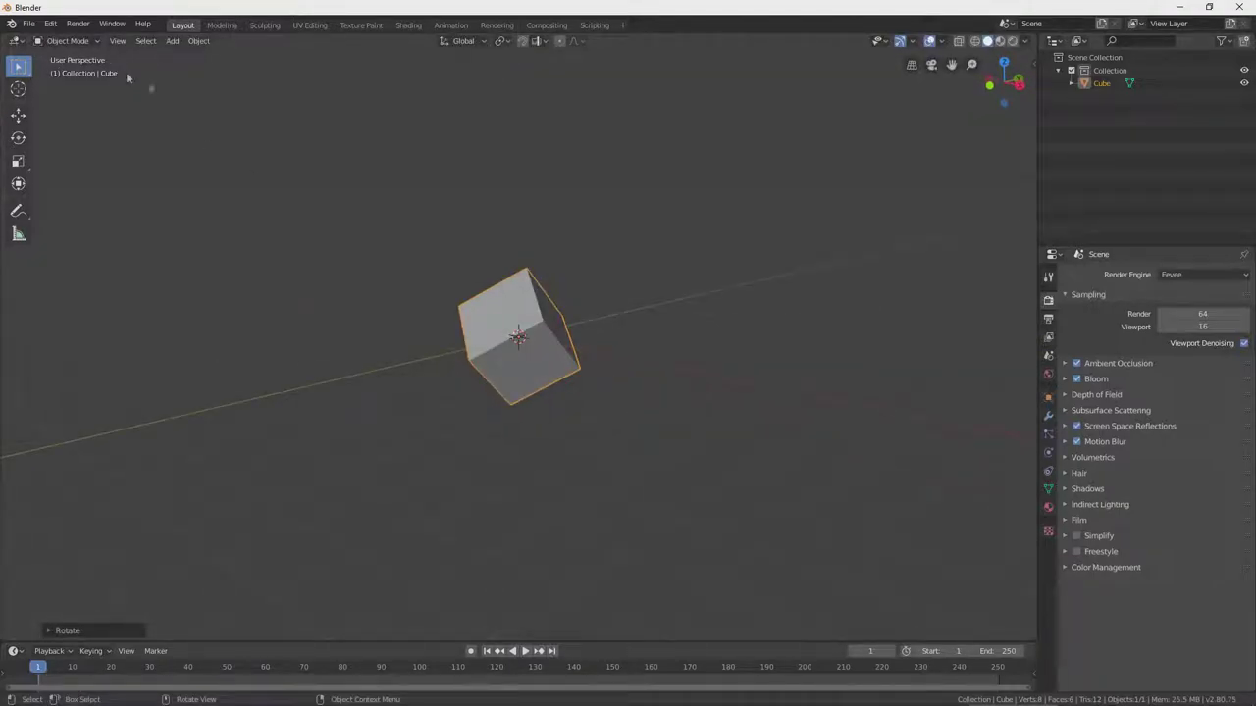
pyautogui.click(66, 40)
pyautogui.click(61, 68)
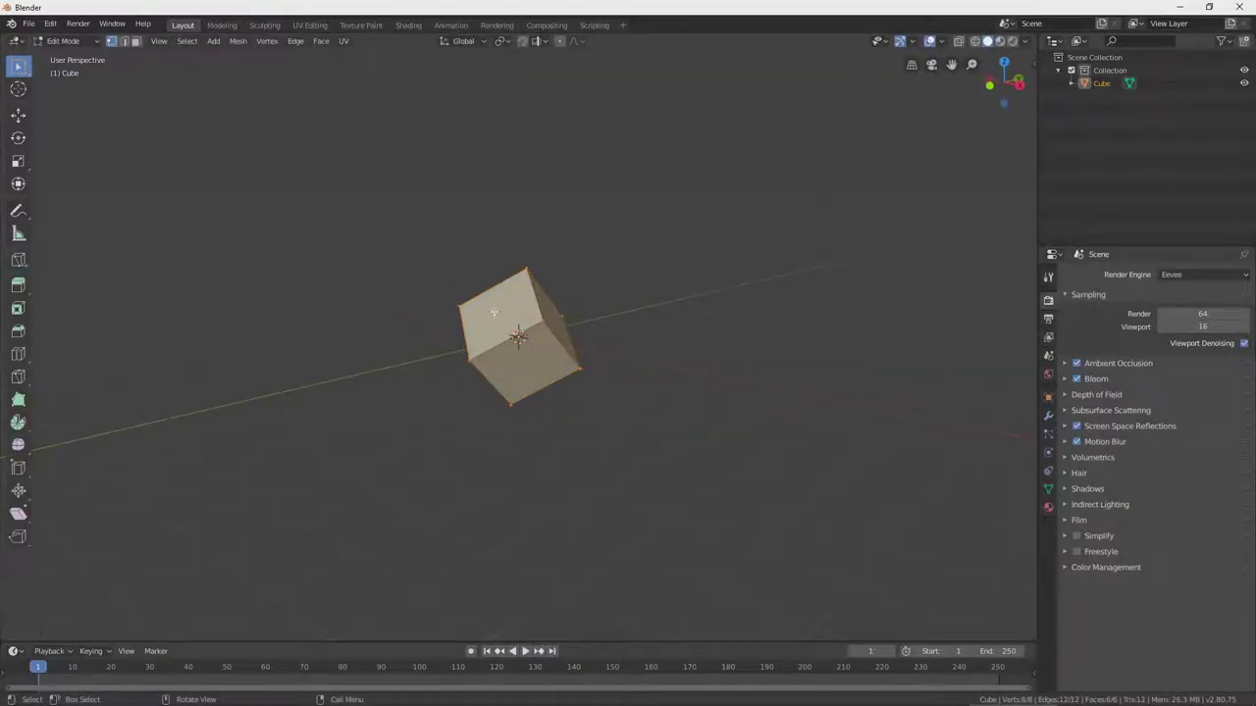
pyautogui.hotkey('ctrl', 'v')
pyautogui.click(505, 98)
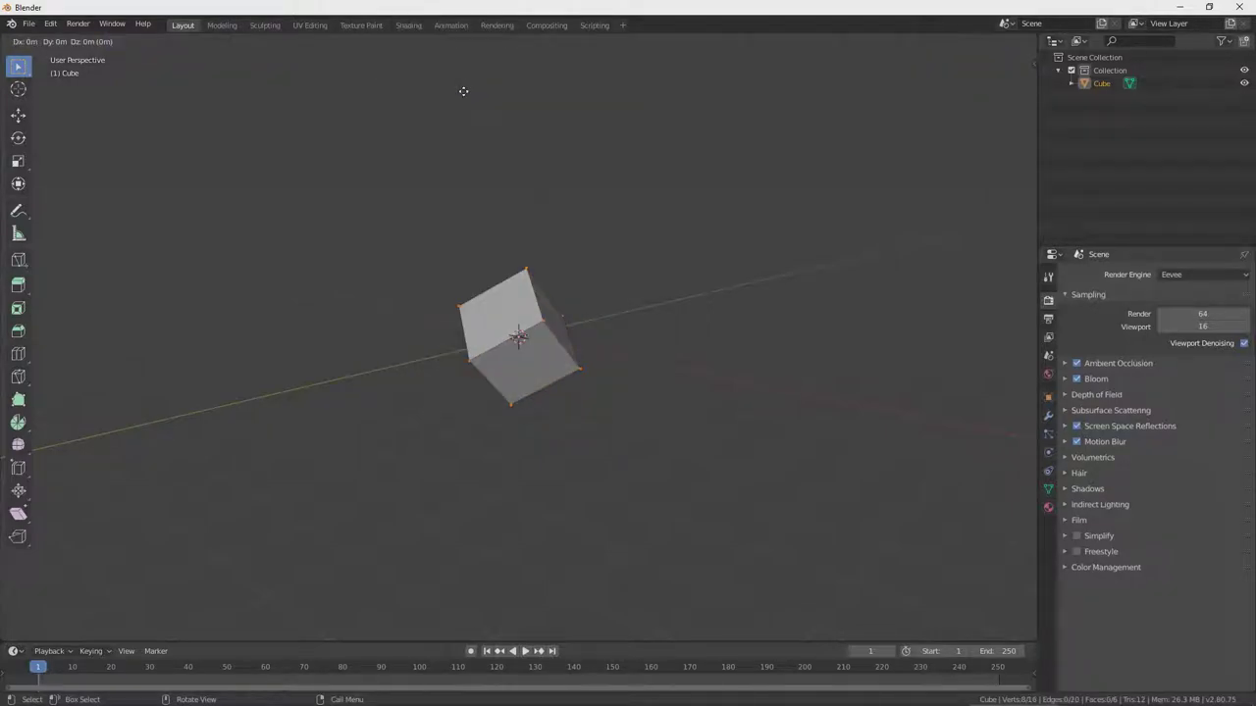
pyautogui.rightClick(482, 299)
# - Select all of the cube's geometry and subdivide it once
pyautogui.press('a')
pyautogui.rightClick(482, 299)
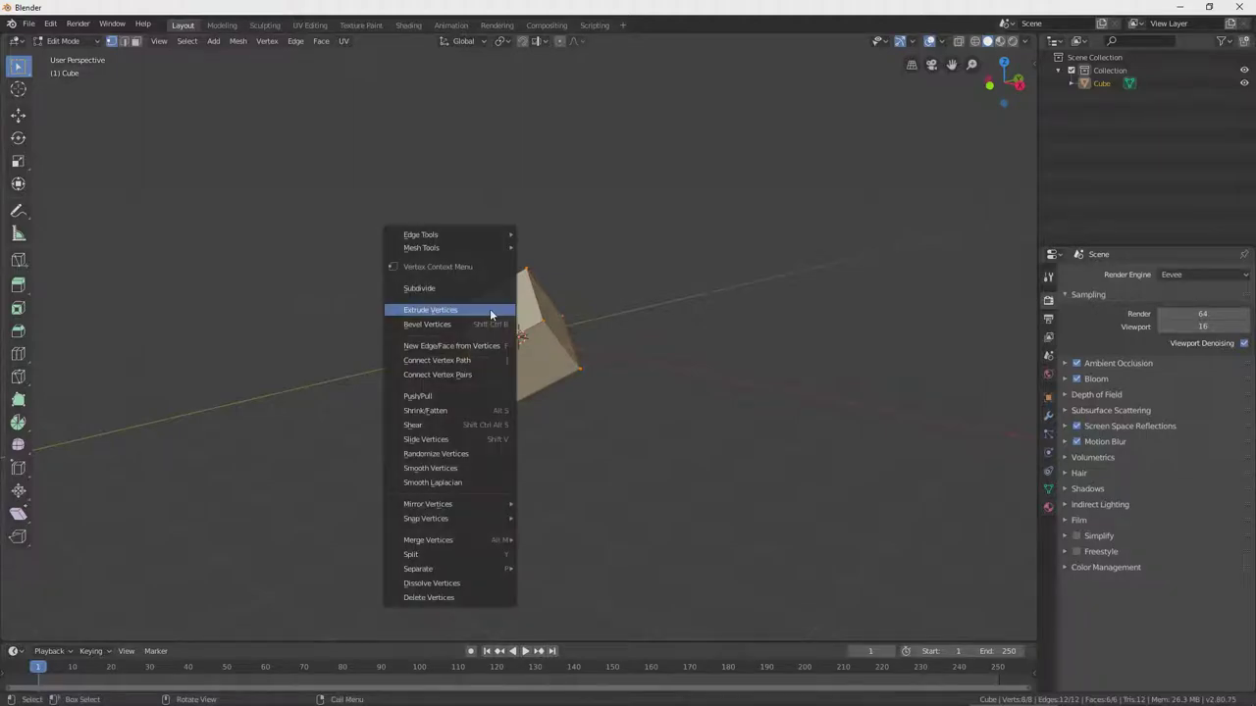
pyautogui.click(493, 309)
# - In the right view, raise the cube's outermost corner vertex on the negative Y side along Z, slightly above the Y axis
pyautogui.click(554, 344)
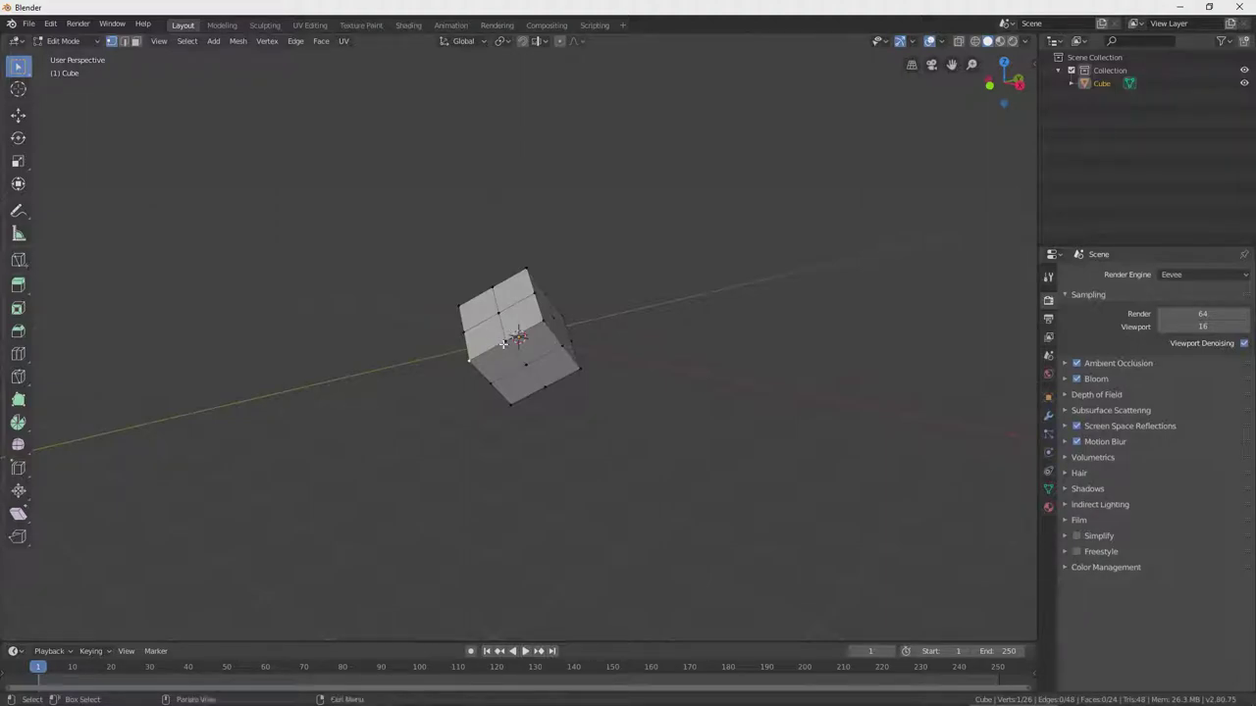
pyautogui.press('KP_3')
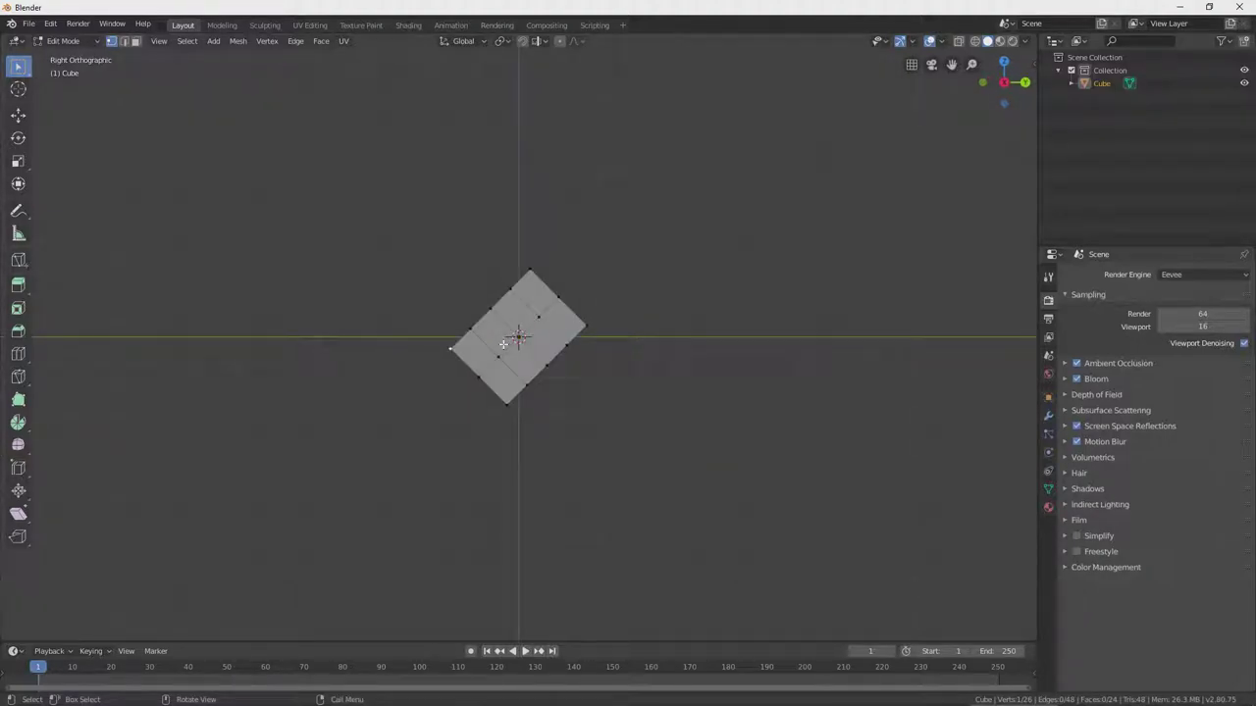
pyautogui.press('g')
pyautogui.press('z')
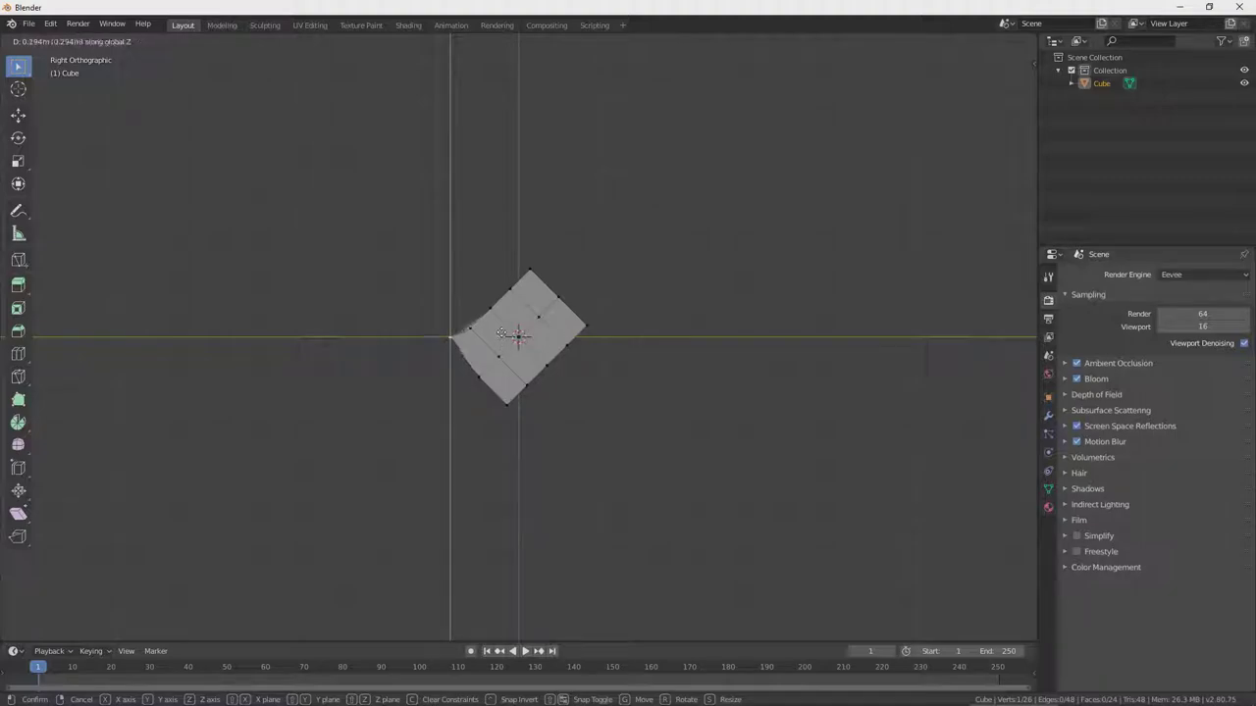
pyautogui.click(501, 324)
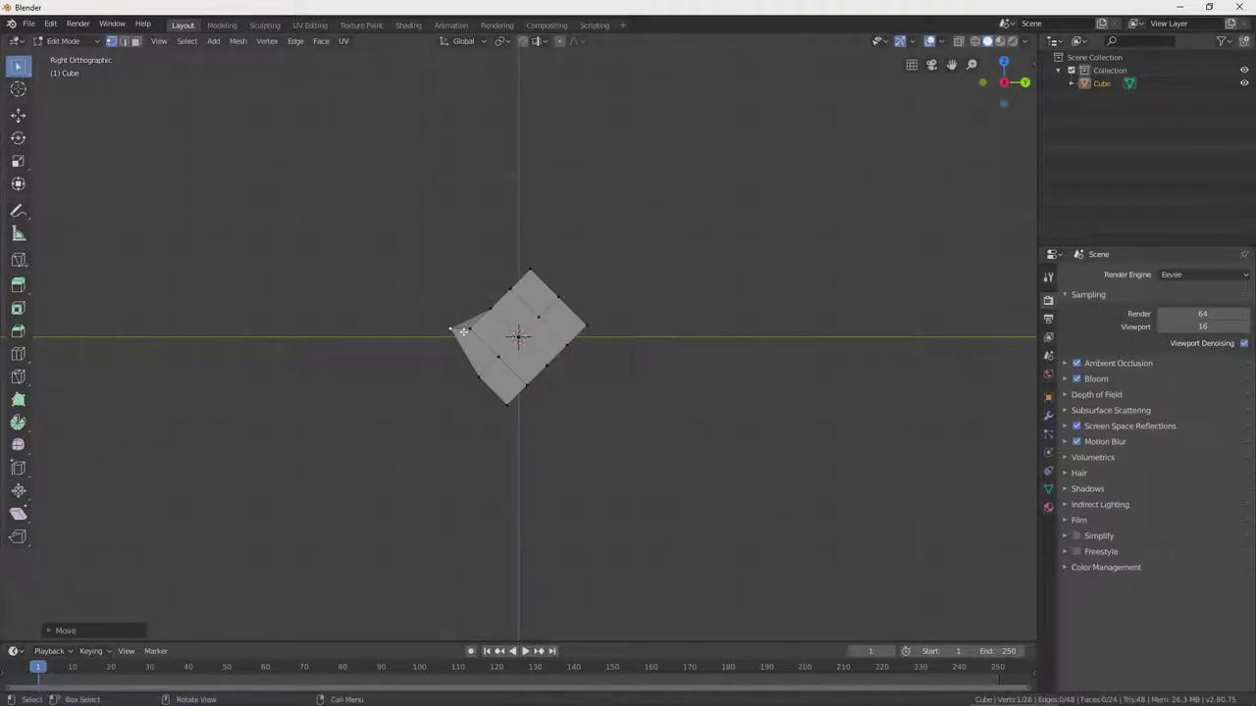
# - Add the two vertices adjoining the raised corner to the selection and move all three up along Z
pyautogui.moveTo(470, 327); pyautogui.dragTo(478, 339, button='middle')
pyautogui.keyDown('shift'); pyautogui.click(526, 333); pyautogui.keyUp('shift')
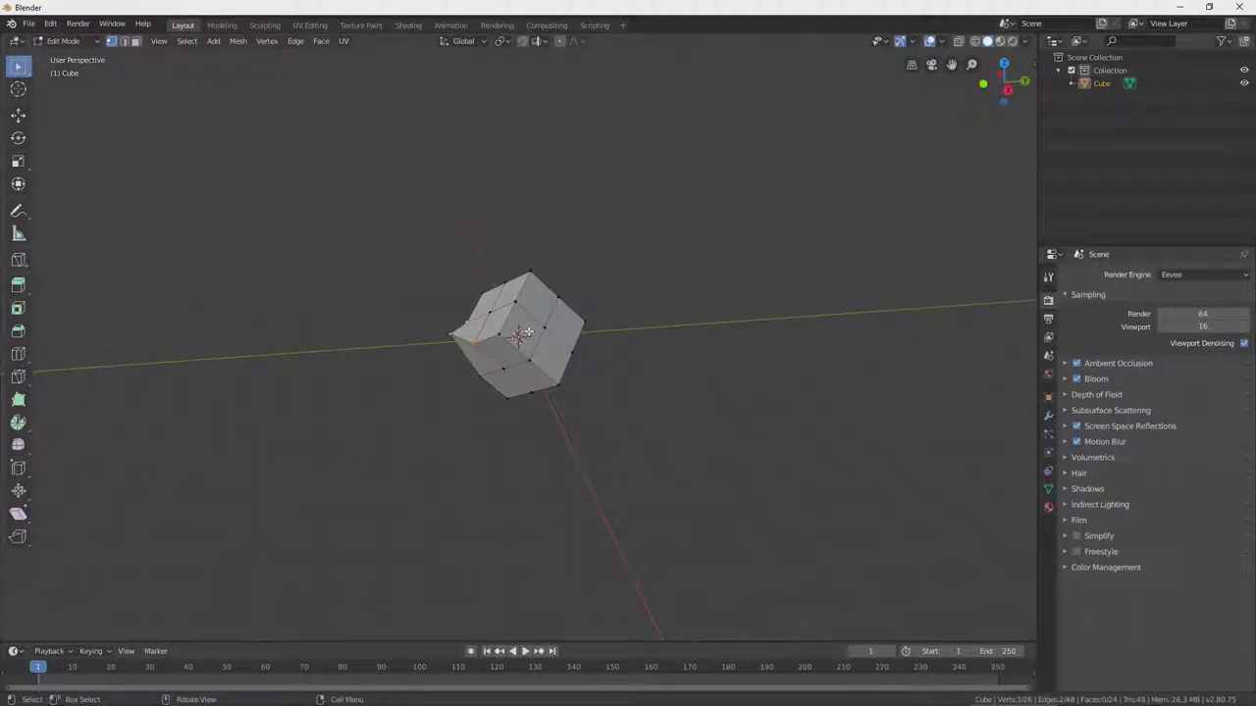
pyautogui.press('g')
pyautogui.press('z')
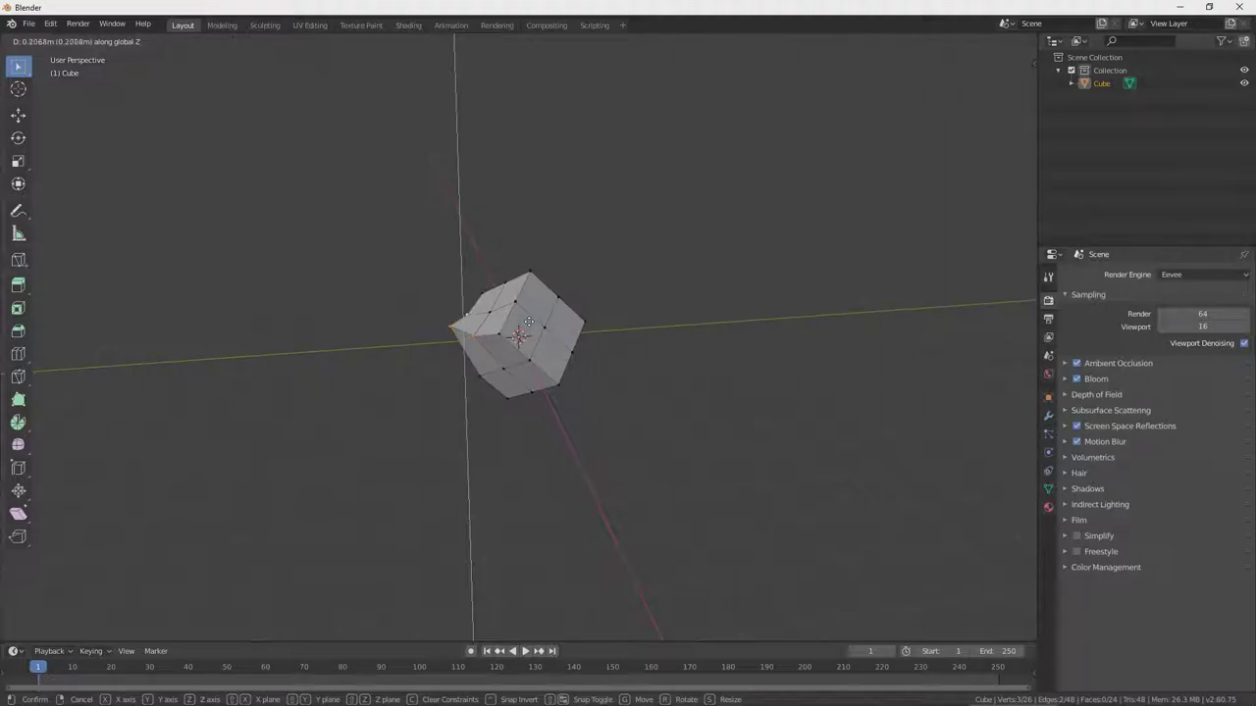
pyautogui.click(528, 319)
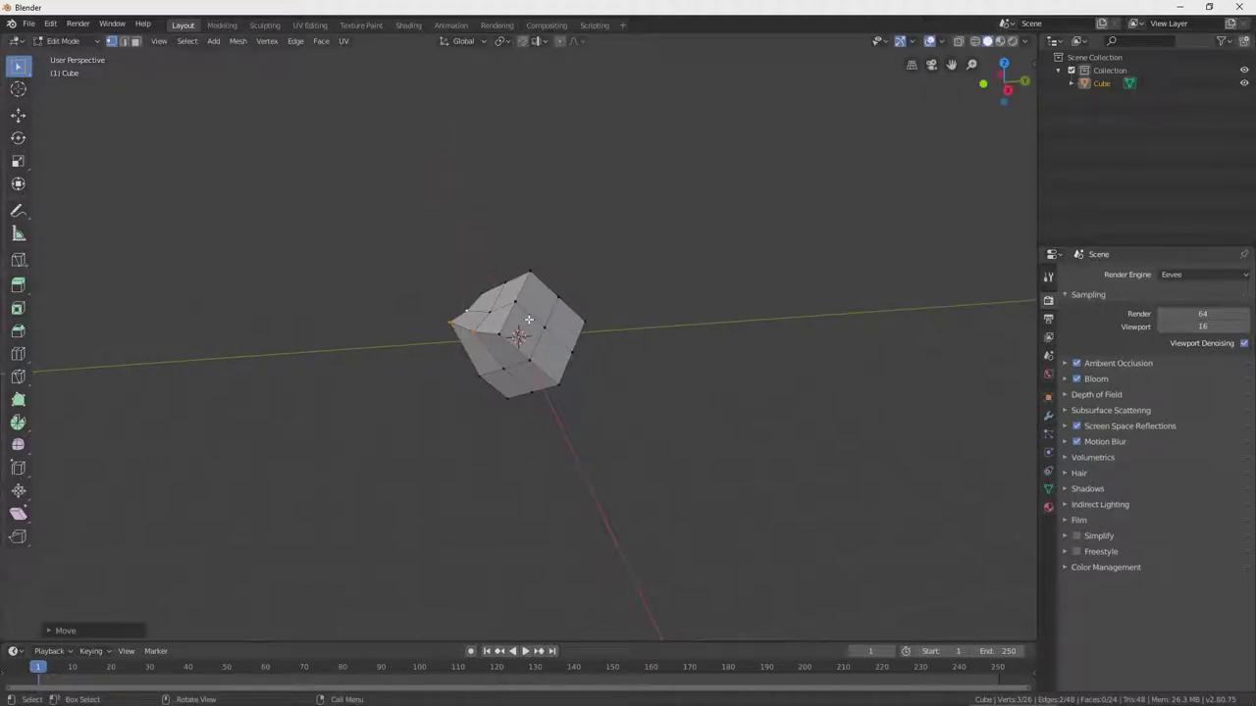
# - Extend the selection to six vertices of the upper negative Y side and raise them about 0.57 m along Z
pyautogui.press('KP_3')
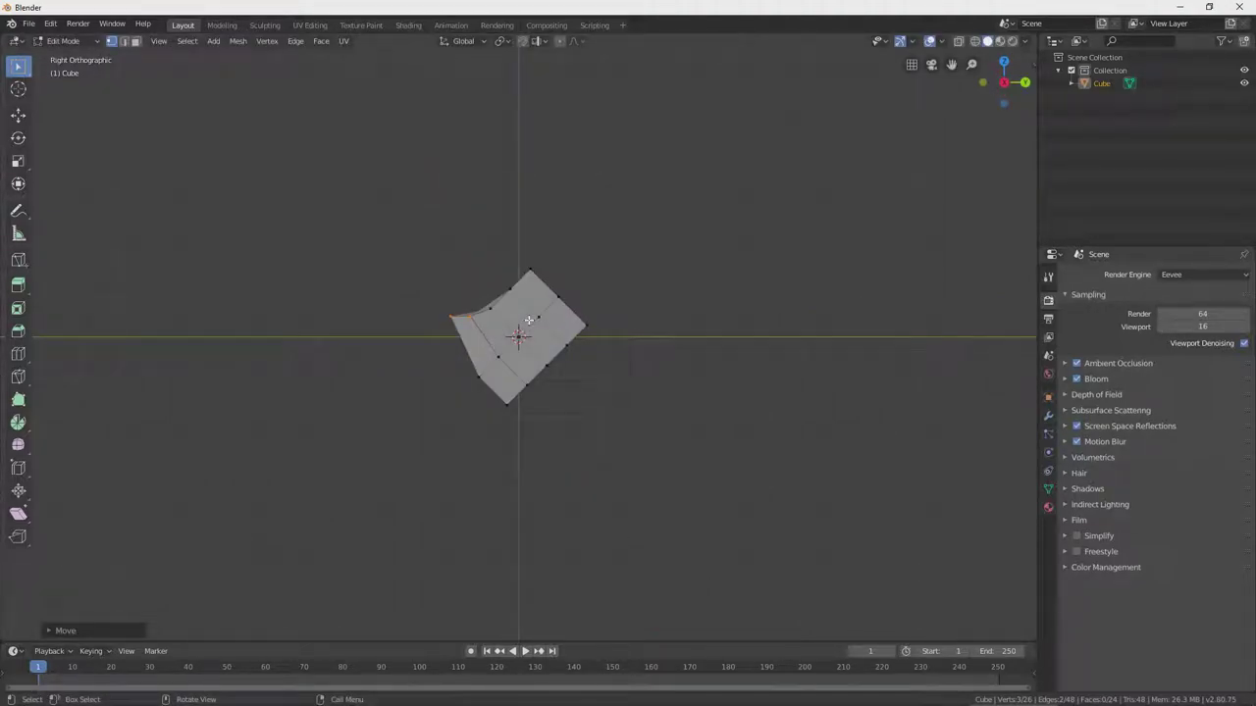
pyautogui.moveTo(493, 309); pyautogui.dragTo(492, 307, button='middle')
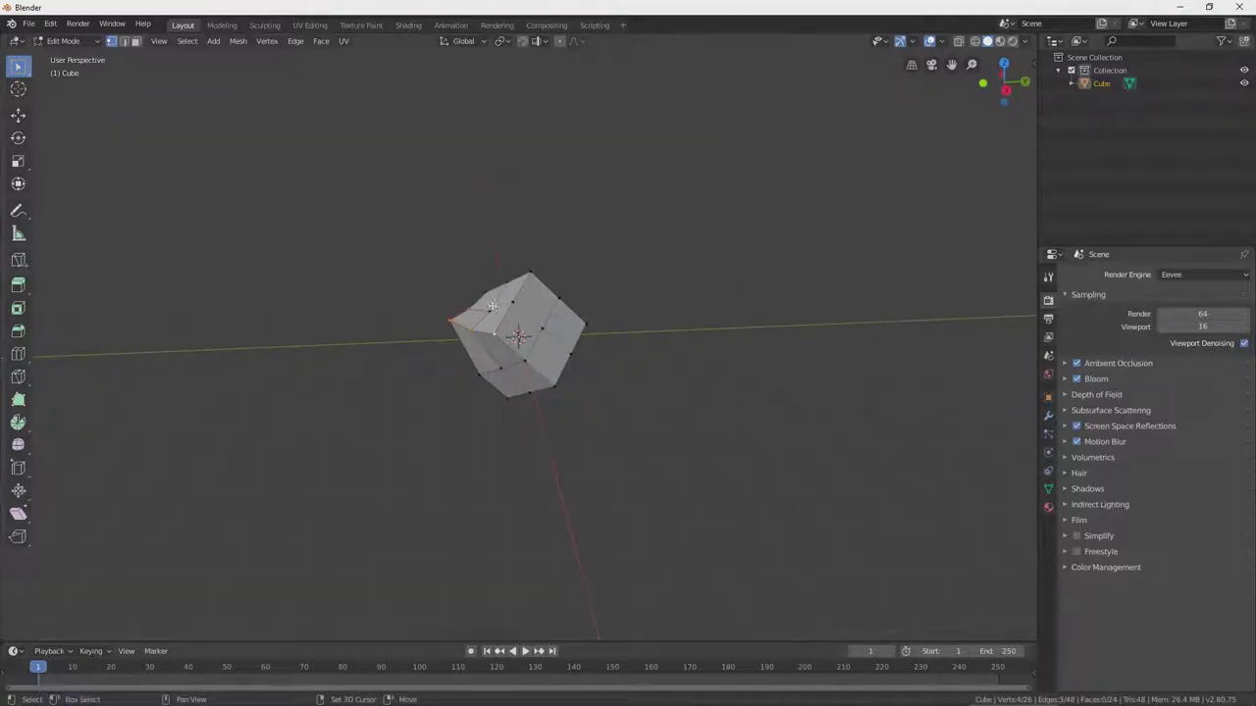
pyautogui.keyDown('shift'); pyautogui.click(528, 287); pyautogui.keyUp('shift')
pyautogui.press('KP_3')
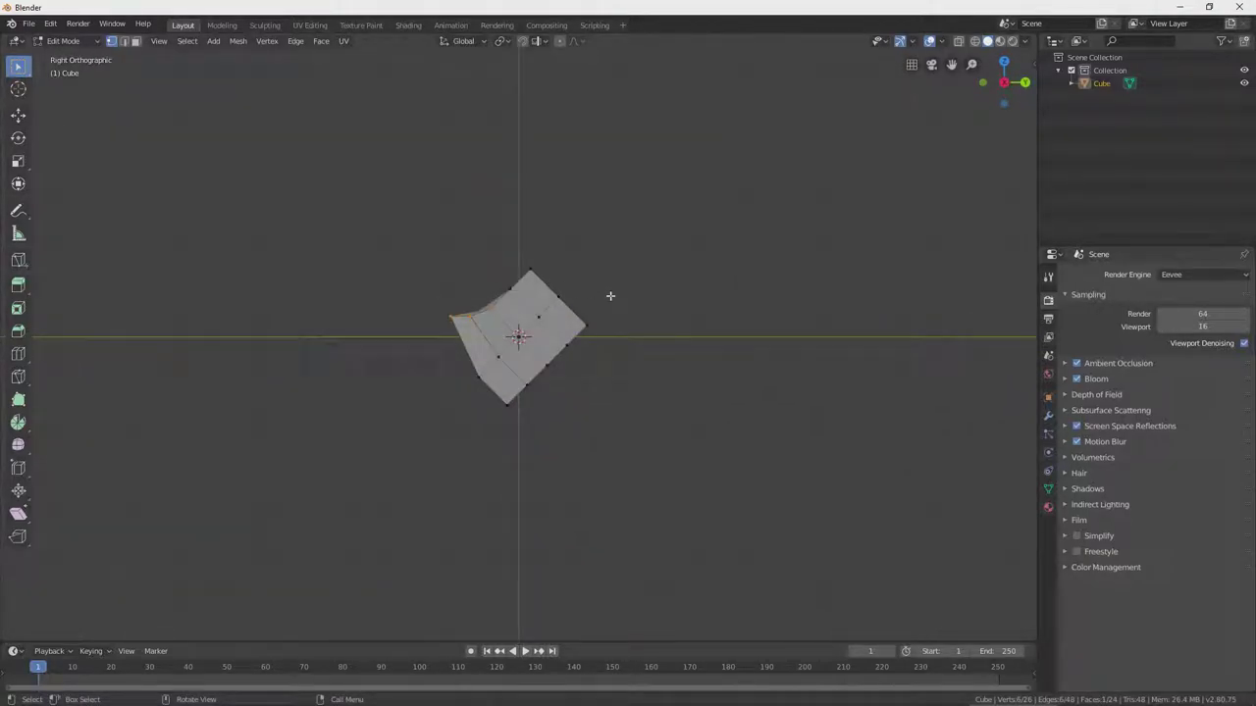
pyautogui.press('g')
pyautogui.press('z')
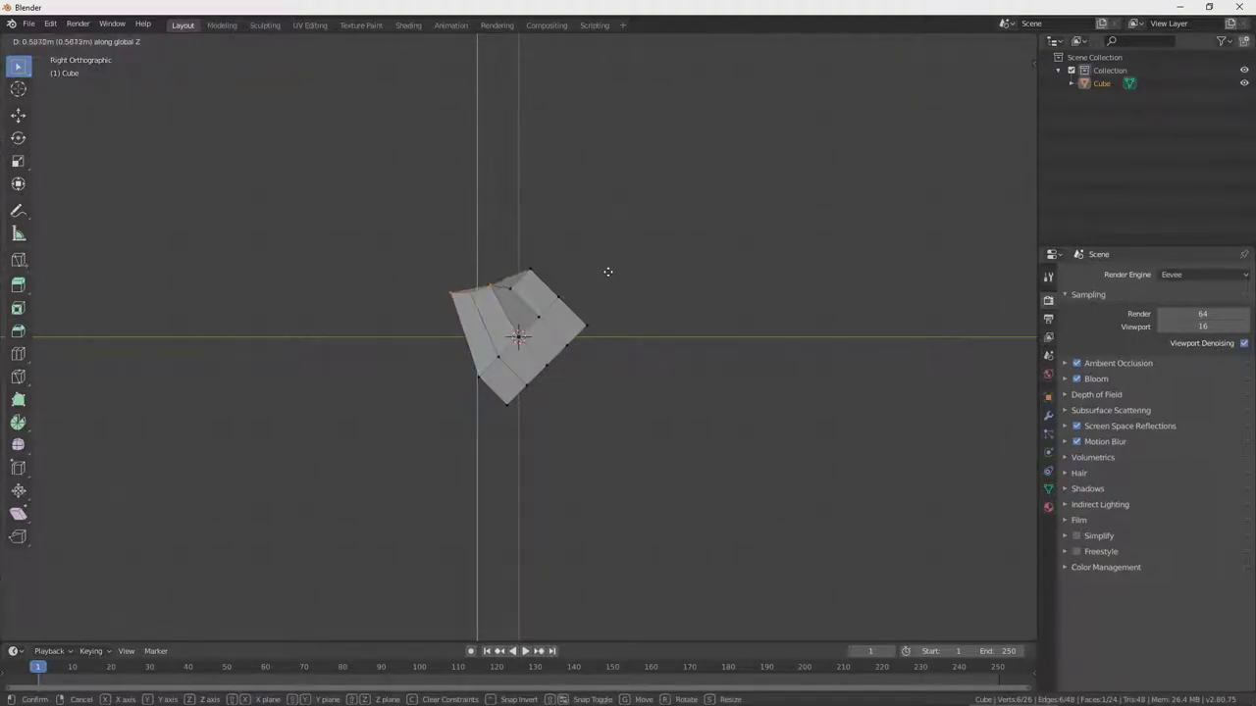
pyautogui.click(608, 273)
# - Lower the topmost vertex along Z to flatten the mesh's peak level with its neighbours
pyautogui.moveTo(632, 281)
pyautogui.mouseDown(button='middle')
pyautogui.moveTo(631, 325)
pyautogui.moveTo(633, 293)
pyautogui.moveTo(586, 314)
pyautogui.moveTo(629, 283)
pyautogui.mouseUp(button='middle')
pyautogui.click(537, 273)
pyautogui.press('g')
pyautogui.press('z')
pyautogui.click(599, 280)
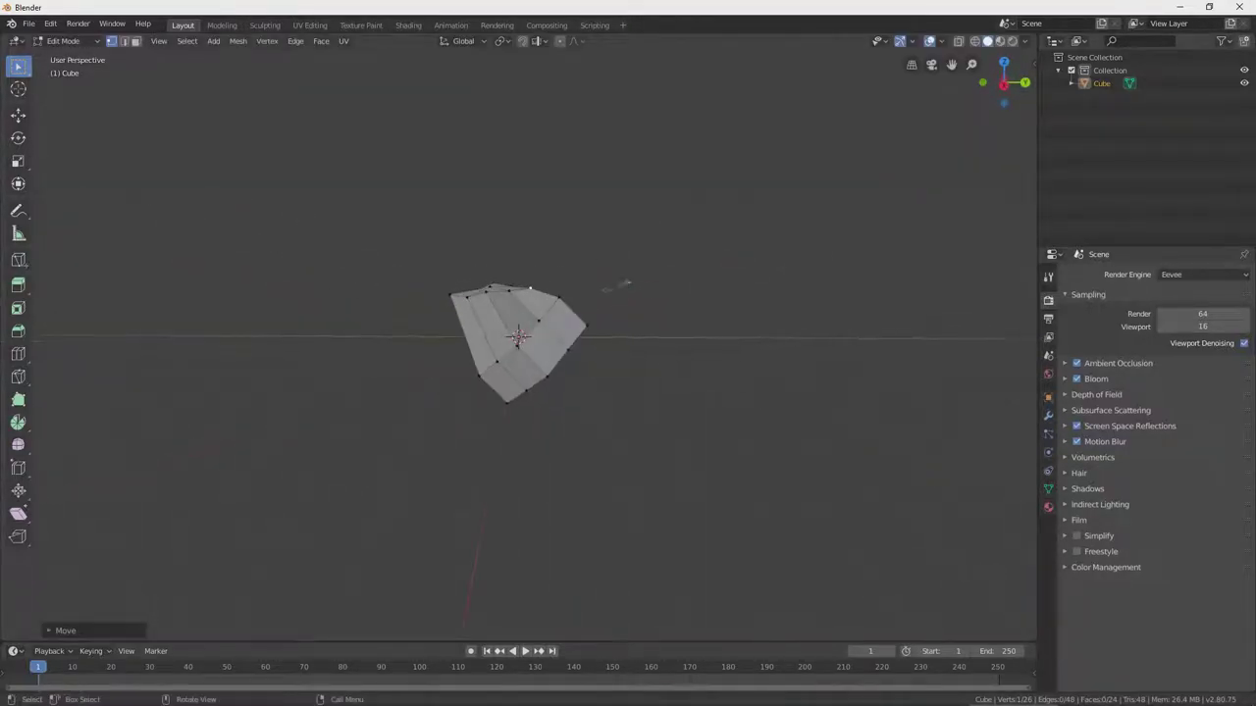
# - Select the entire mesh in wireframe shading and move it up along Z until its lowest vertex meets the Y axis
pyautogui.moveTo(404, 234); pyautogui.dragTo(670, 477)
pyautogui.press('KP_3')
pyautogui.click(977, 43)
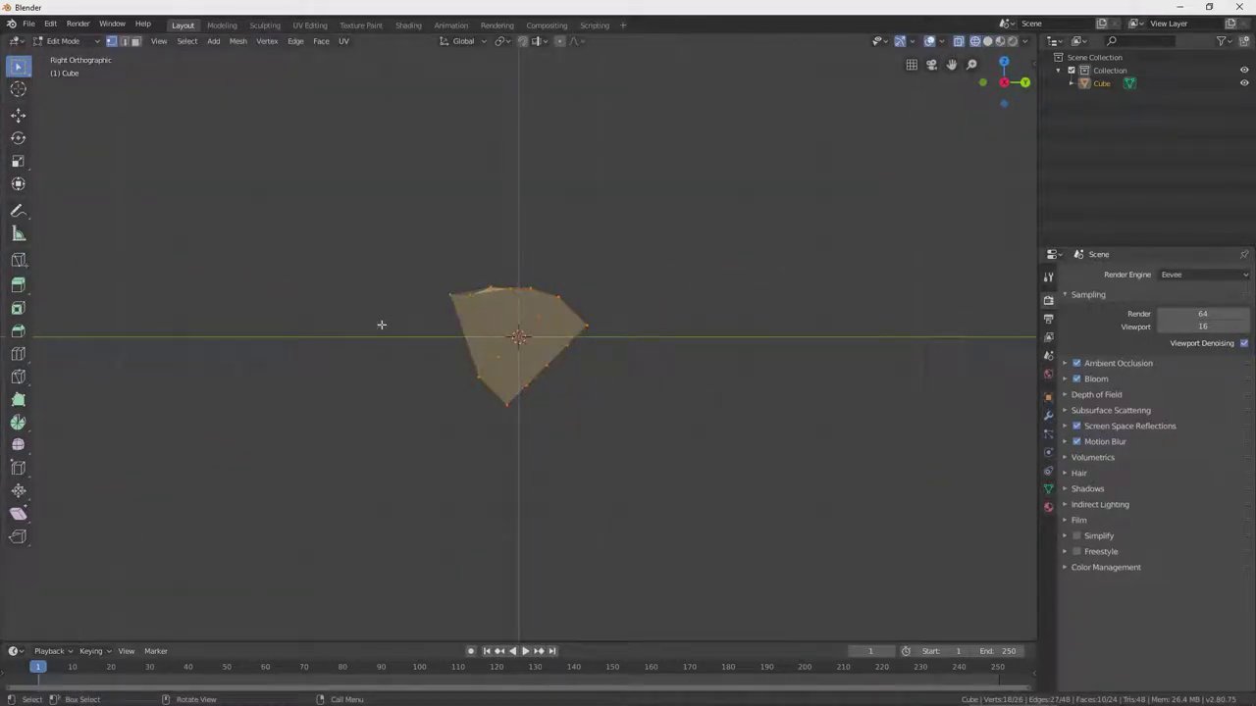
pyautogui.moveTo(359, 247); pyautogui.dragTo(596, 406)
pyautogui.press('g')
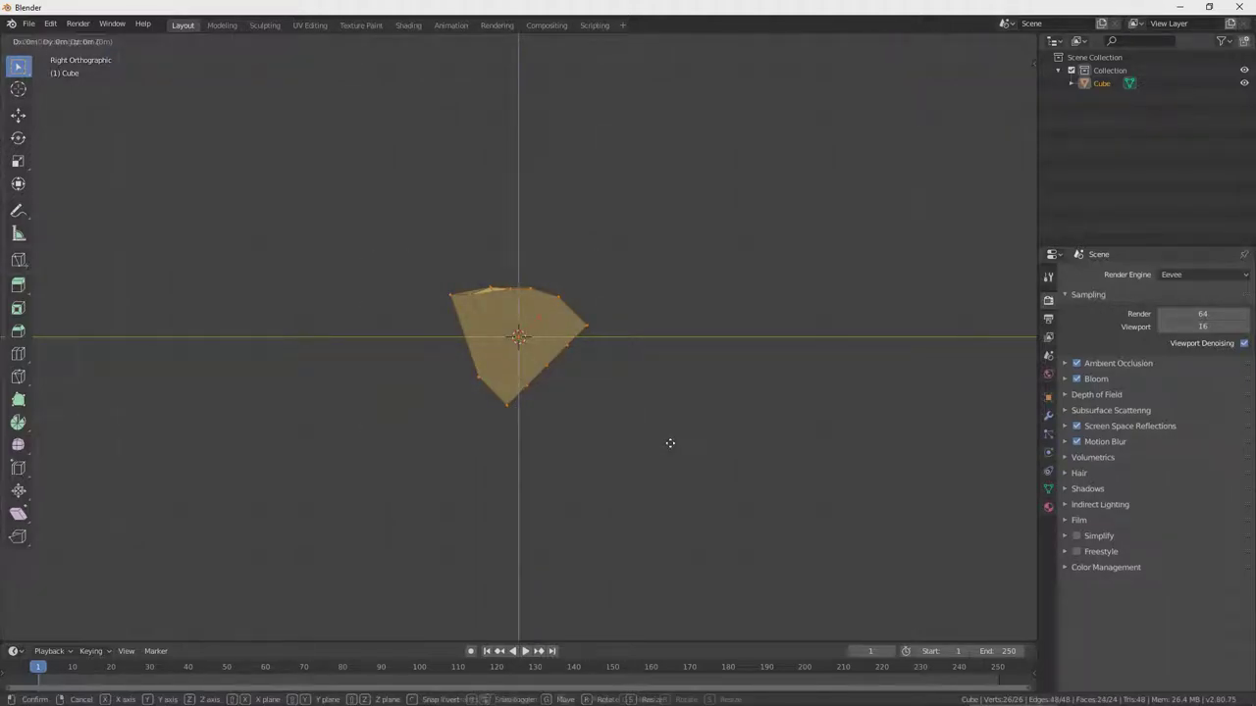
pyautogui.press('z')
pyautogui.click(668, 375)
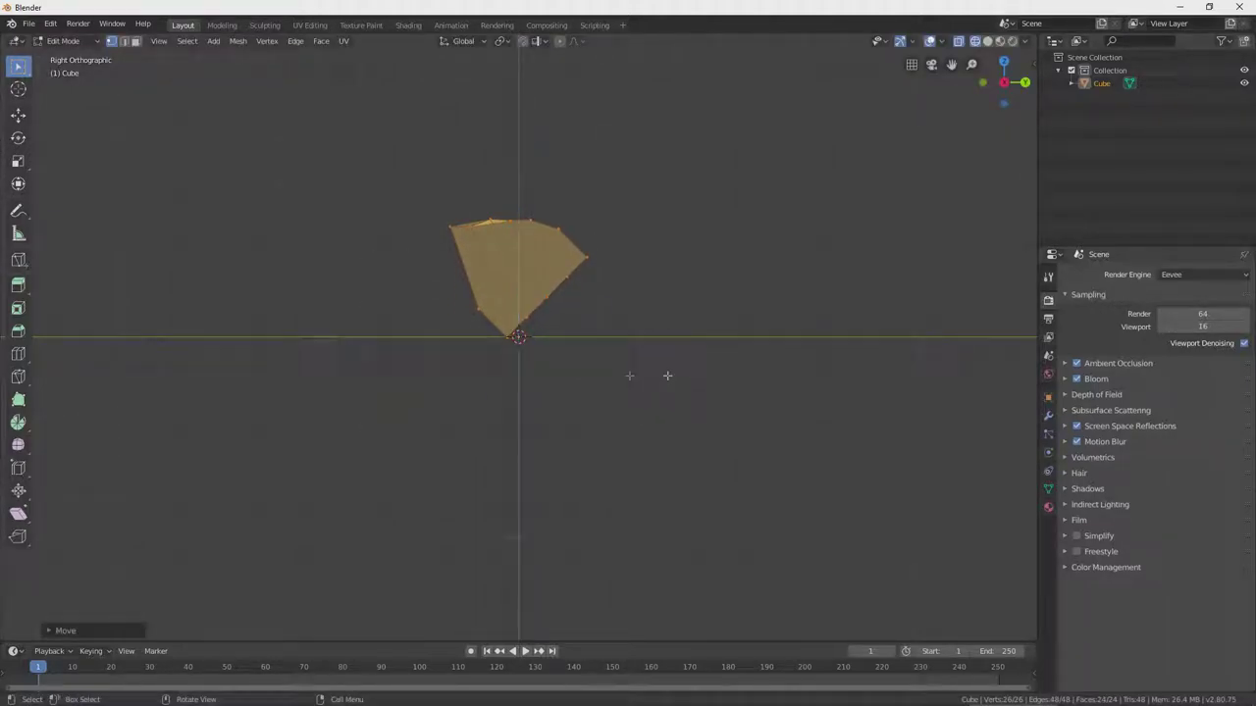
# - Raise the lowest vertex along Z to level it with the neighbouring bottom vertex
pyautogui.click(505, 339)
pyautogui.press('g')
pyautogui.press('z')
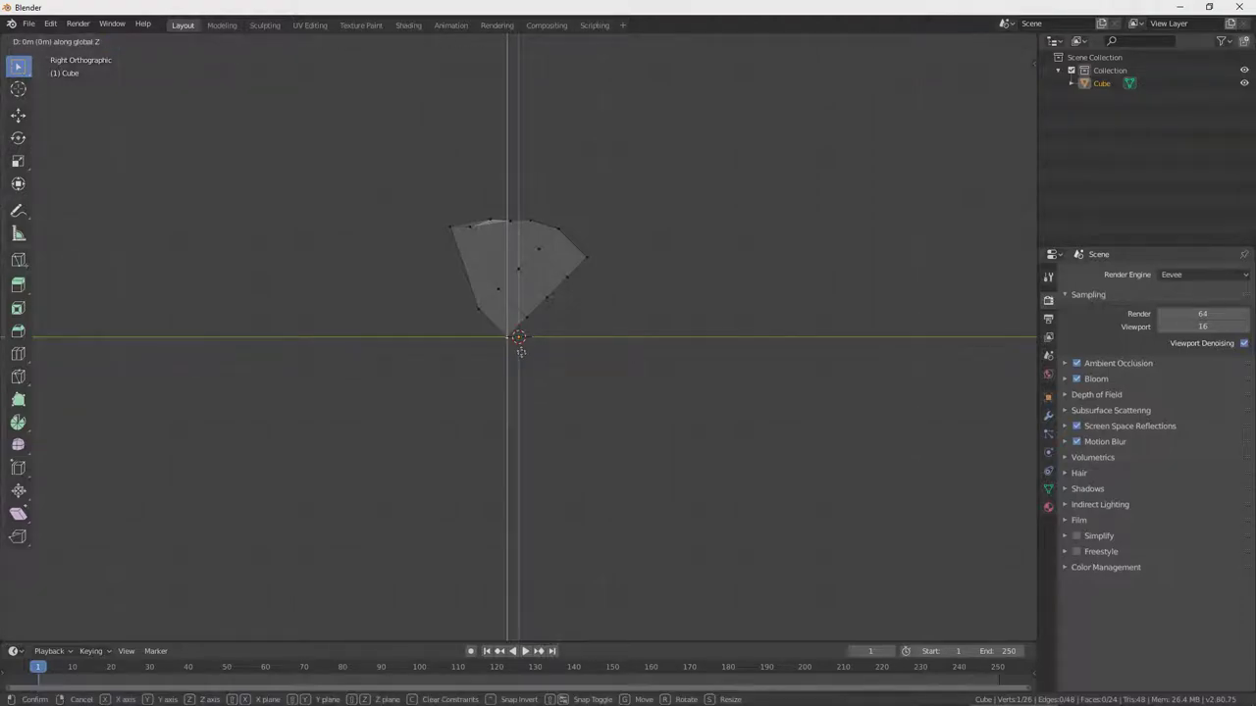
pyautogui.click(572, 271)
# - Pull the outermost positive Y vertex down along Z to the Y axis, and extend it outward along positive Y
pyautogui.click(587, 259)
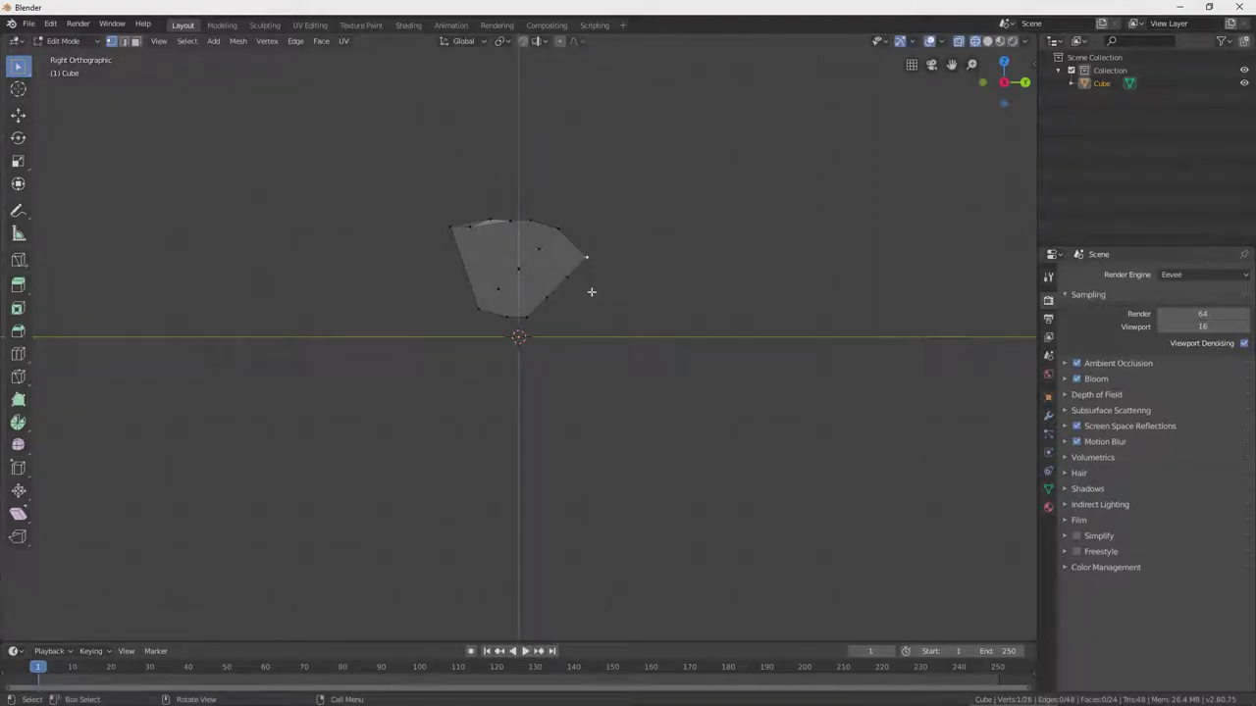
pyautogui.press('g')
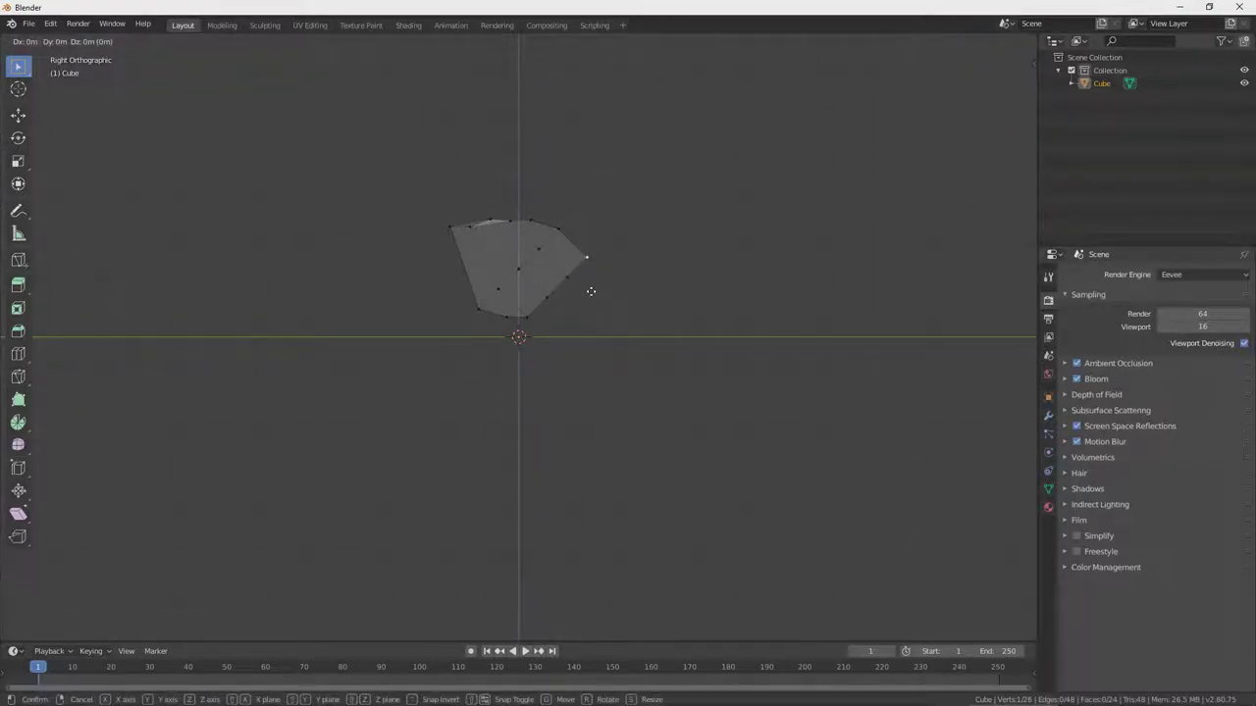
pyautogui.press('z')
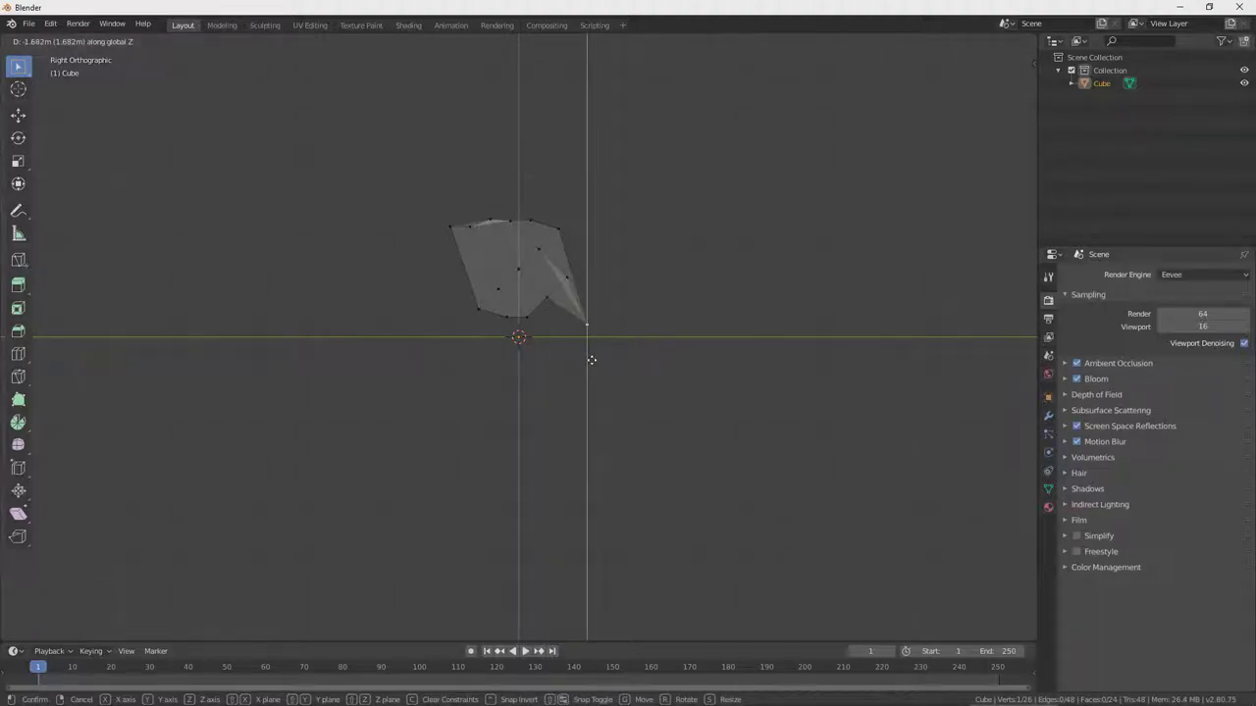
pyautogui.click(591, 371)
pyautogui.press('g')
pyautogui.press('y')
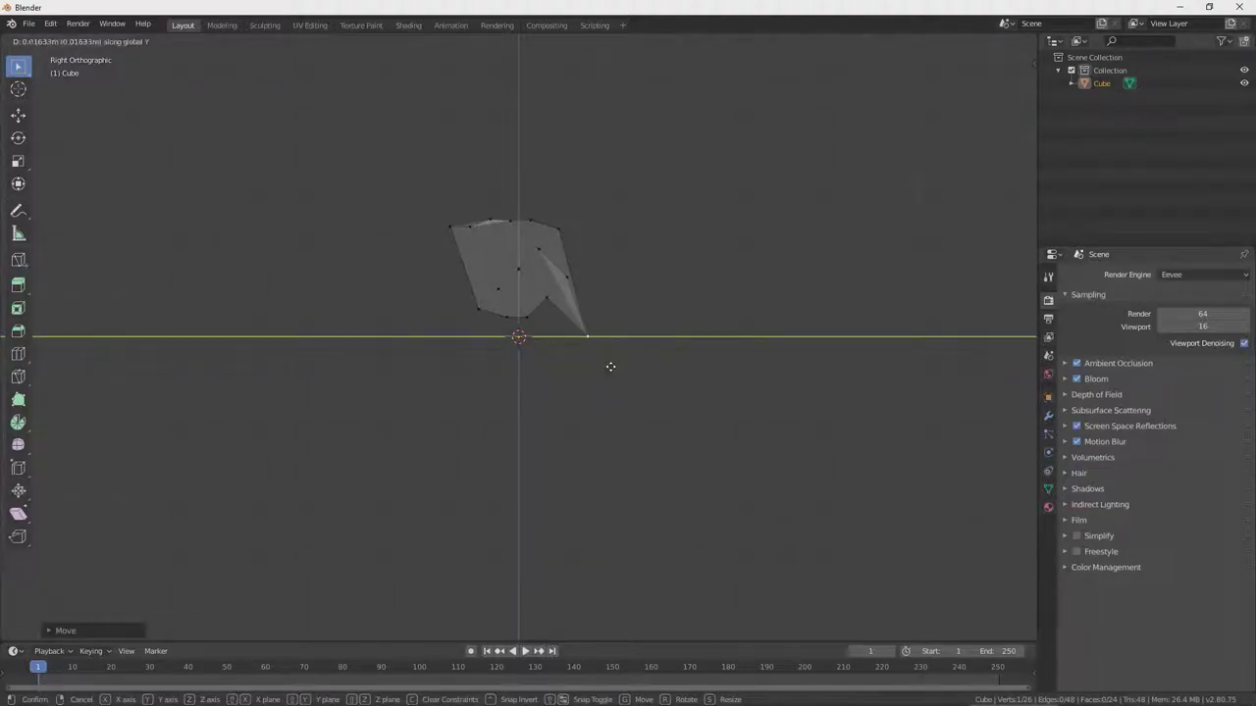
pyautogui.click(686, 362)
# - Lower the two vertices beside the extended tip along Z to the tip's level, and move them outward along Y
pyautogui.moveTo(572, 282); pyautogui.dragTo(602, 317, button='middle')
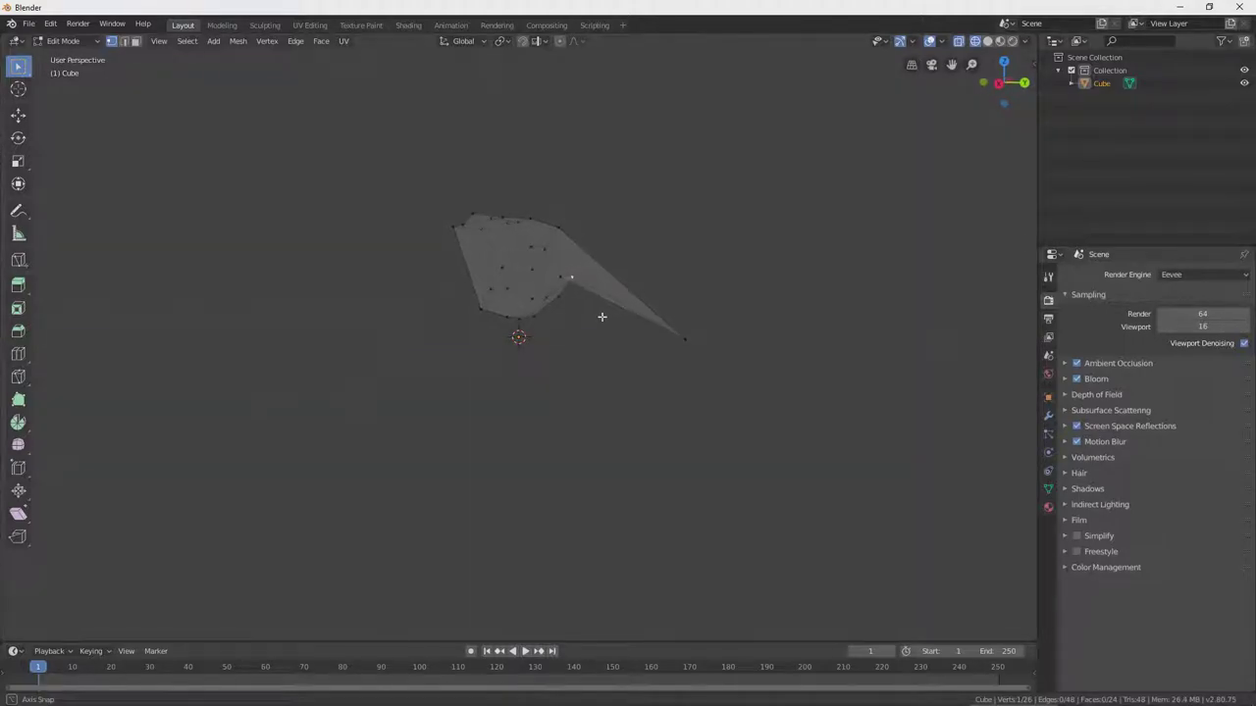
pyautogui.click(563, 279)
pyautogui.press('g')
pyautogui.press('z')
pyautogui.click(716, 352)
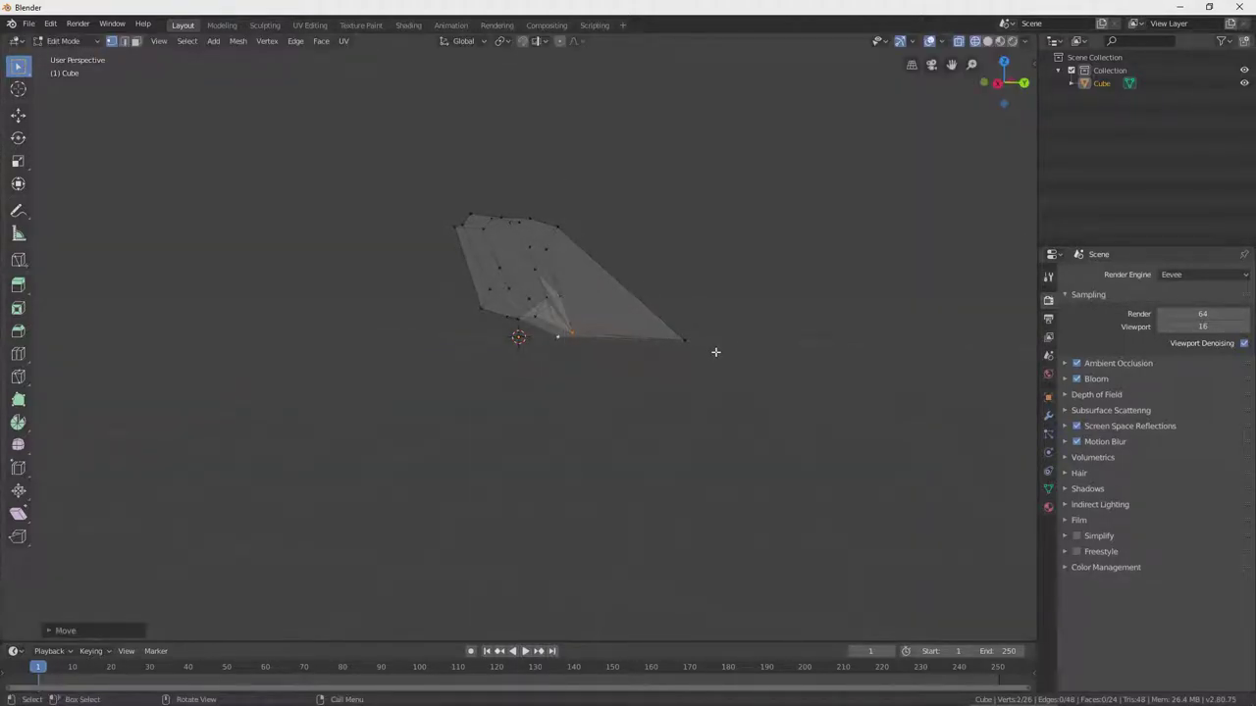
pyautogui.press('g')
pyautogui.press('y')
pyautogui.click(773, 353)
# - Lower the three underside vertices behind the tip along Z, and extend them outward along positive Y
pyautogui.moveTo(587, 326); pyautogui.dragTo(610, 315, button='middle')
pyautogui.moveTo(533, 285); pyautogui.dragTo(568, 317)
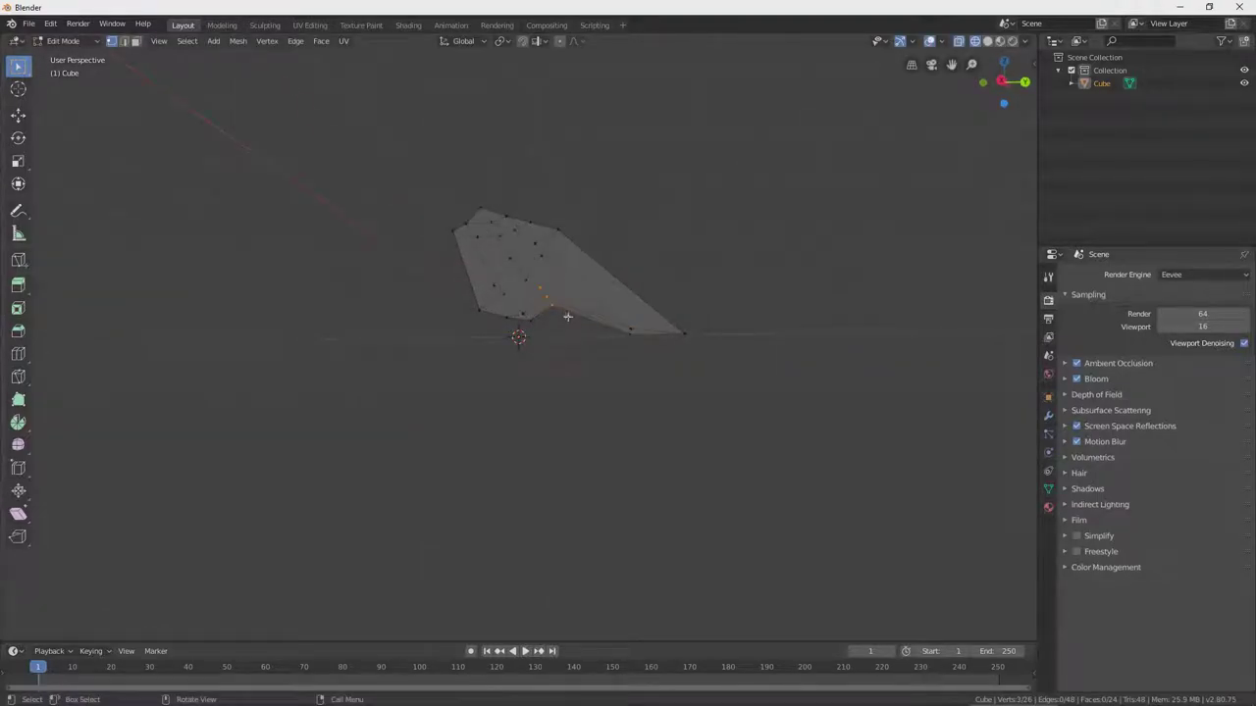
pyautogui.press('g')
pyautogui.press('z')
pyautogui.click(578, 351)
pyautogui.moveTo(579, 352); pyautogui.dragTo(601, 258, button='middle')
pyautogui.press('g')
pyautogui.press('y')
pyautogui.click(633, 362)
# - Scale the lowered vertices along X, and shift a single lower vertex along Y
pyautogui.press('s')
pyautogui.press('x')
pyautogui.click(614, 323)
pyautogui.click(747, 346)
pyautogui.press('g')
pyautogui.press('y')
pyautogui.click(755, 344)
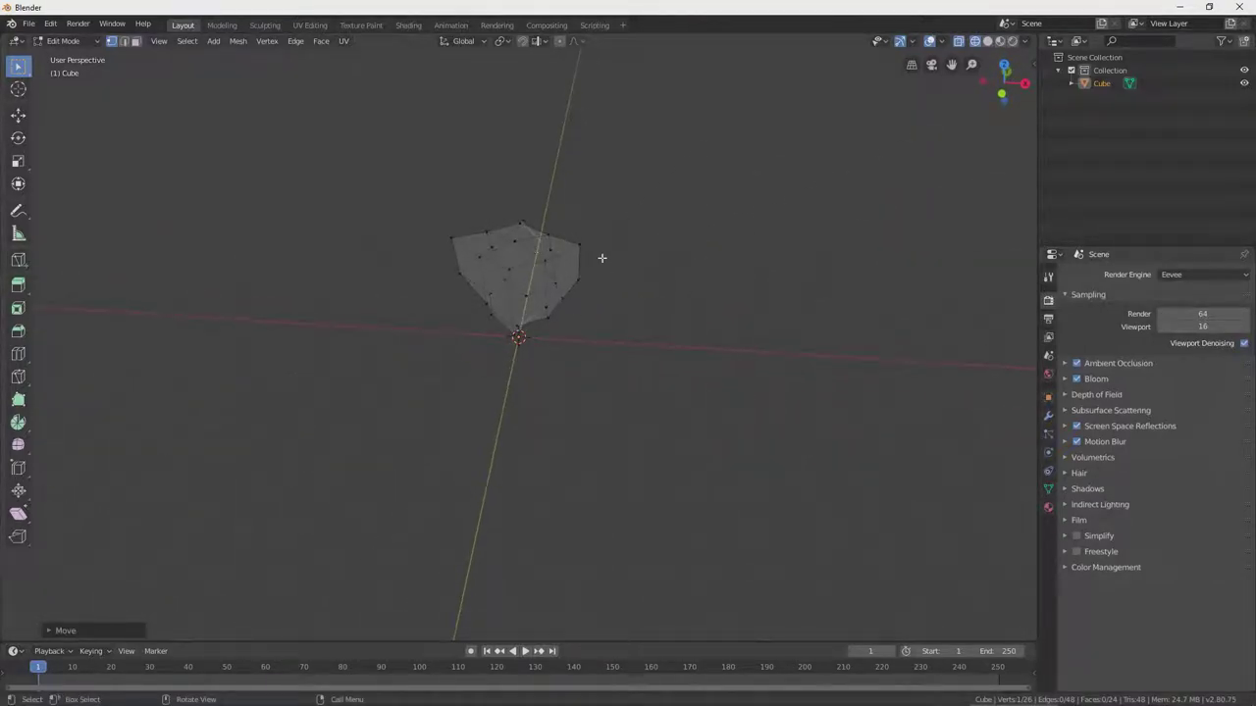
# - Scale the four outermost side vertices inward to narrow the body
pyautogui.click(581, 247)
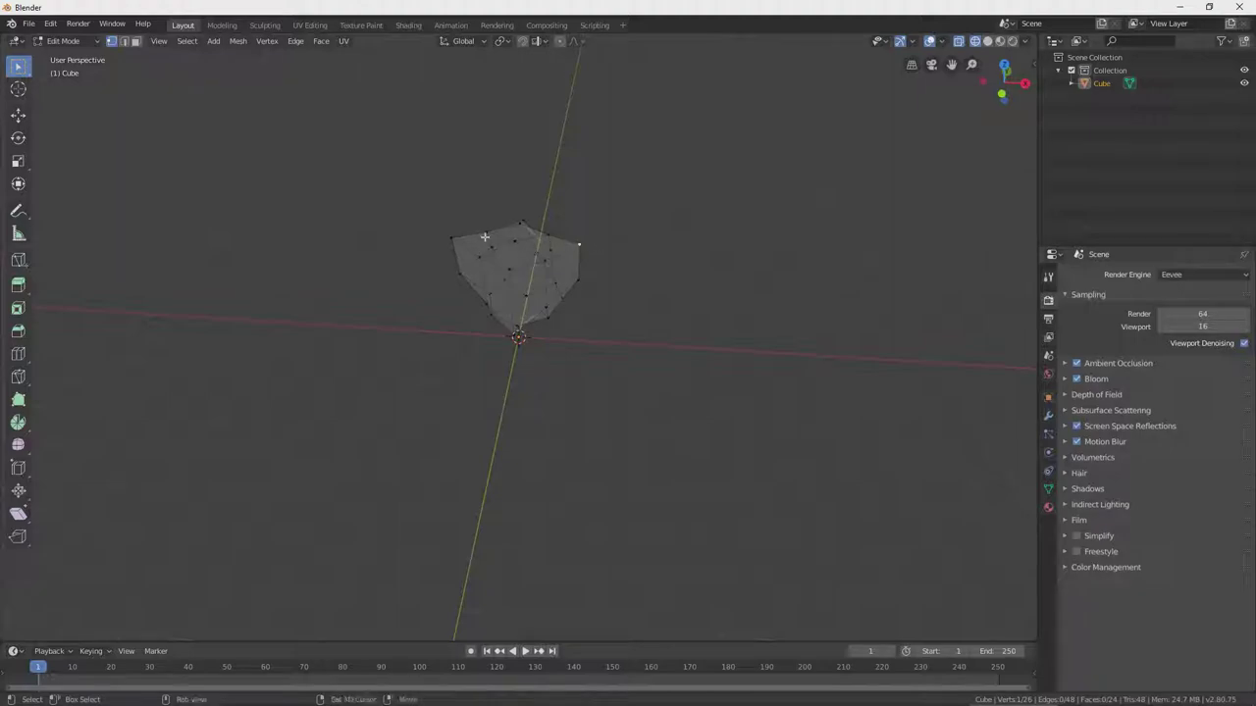
pyautogui.keyDown('shift'); pyautogui.click(578, 281); pyautogui.keyUp('shift')
pyautogui.press('s')
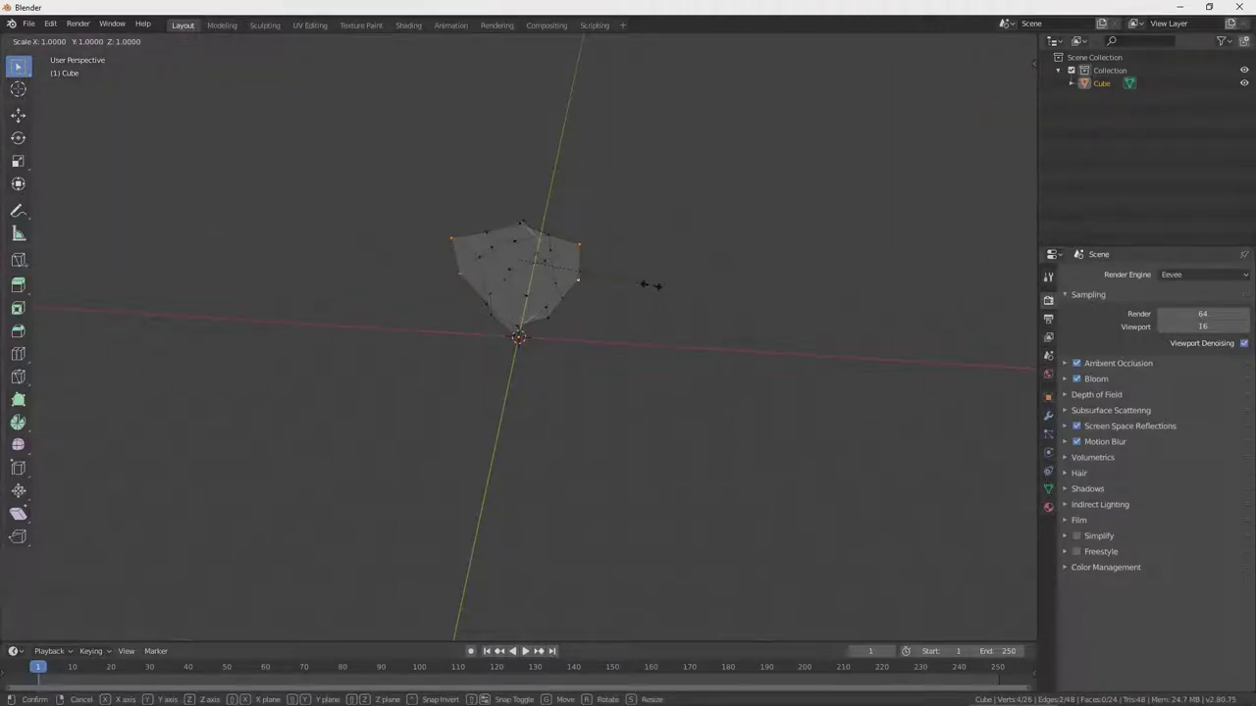
pyautogui.click(628, 283)
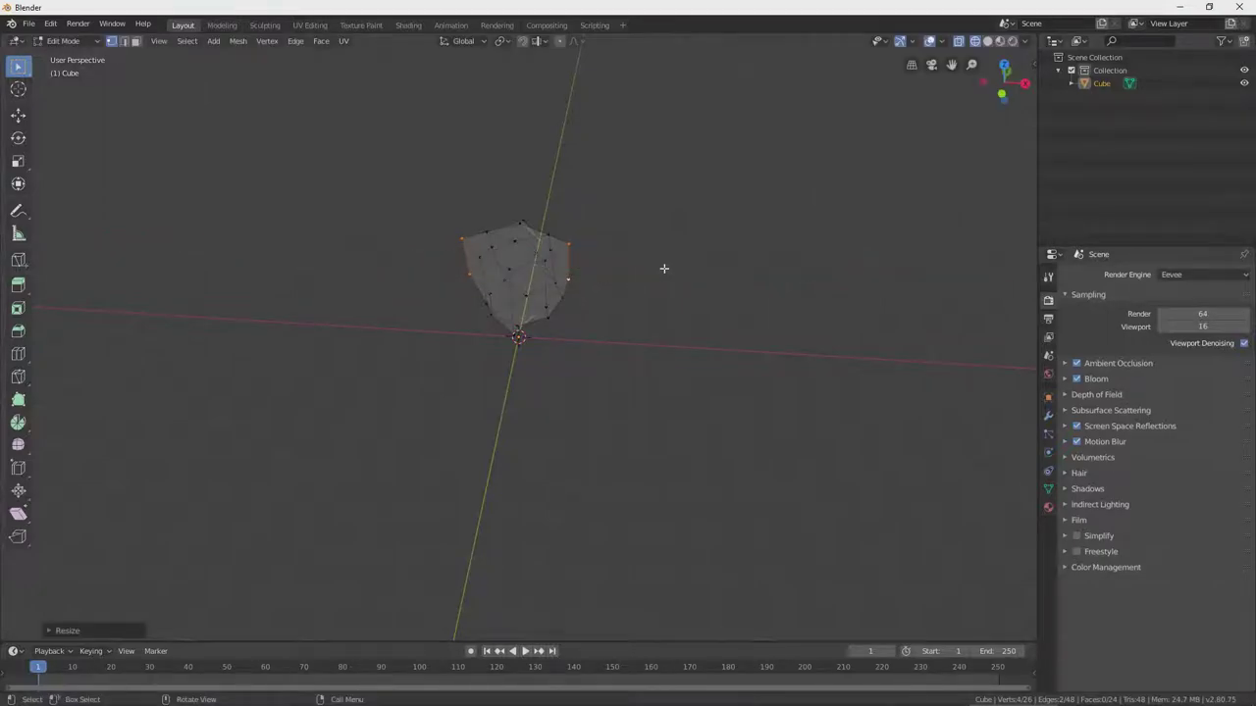
# - Select the ten vertices of the mesh's top and move them down along Z
pyautogui.moveTo(663, 268); pyautogui.dragTo(549, 294, button='middle')
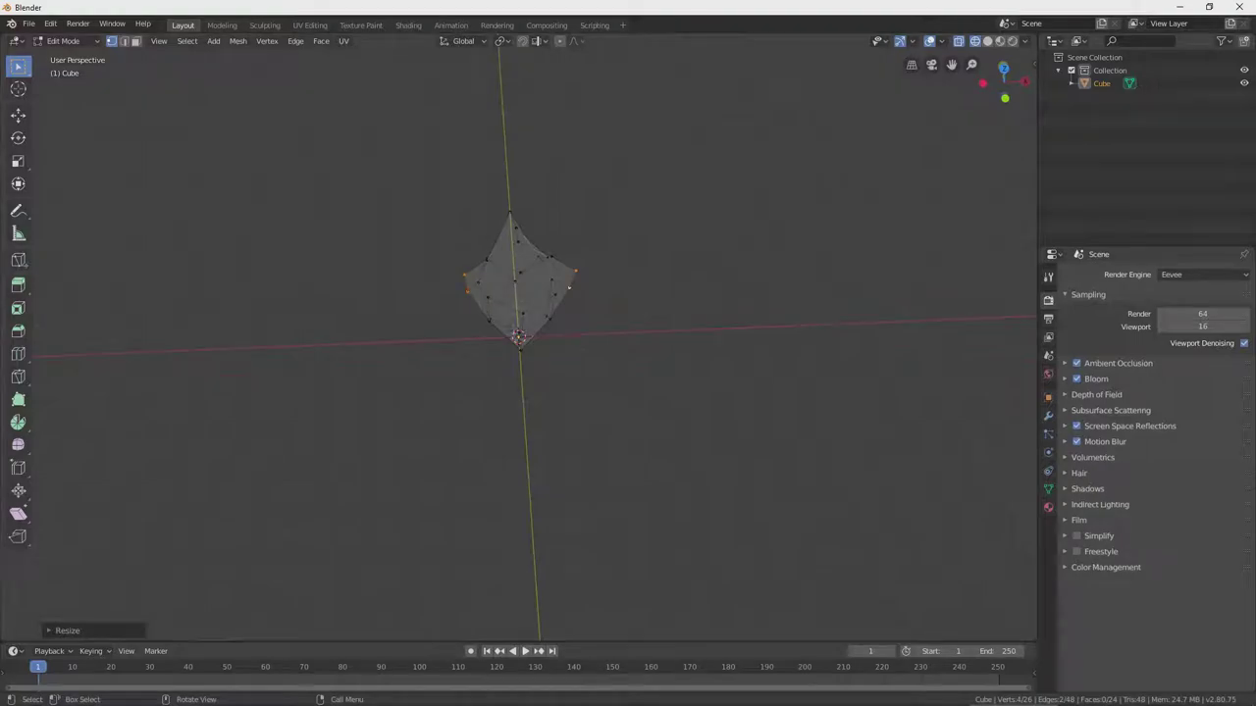
pyautogui.click(137, 42)
pyautogui.click(987, 42)
pyautogui.moveTo(726, 211)
pyautogui.mouseDown(button='middle')
pyautogui.moveTo(628, 174)
pyautogui.moveTo(634, 123)
pyautogui.mouseUp(button='middle')
pyautogui.click(112, 42)
pyautogui.moveTo(396, 188); pyautogui.dragTo(538, 229)
pyautogui.hotkey('alt', 'z')
pyautogui.press('g')
pyautogui.press('z')
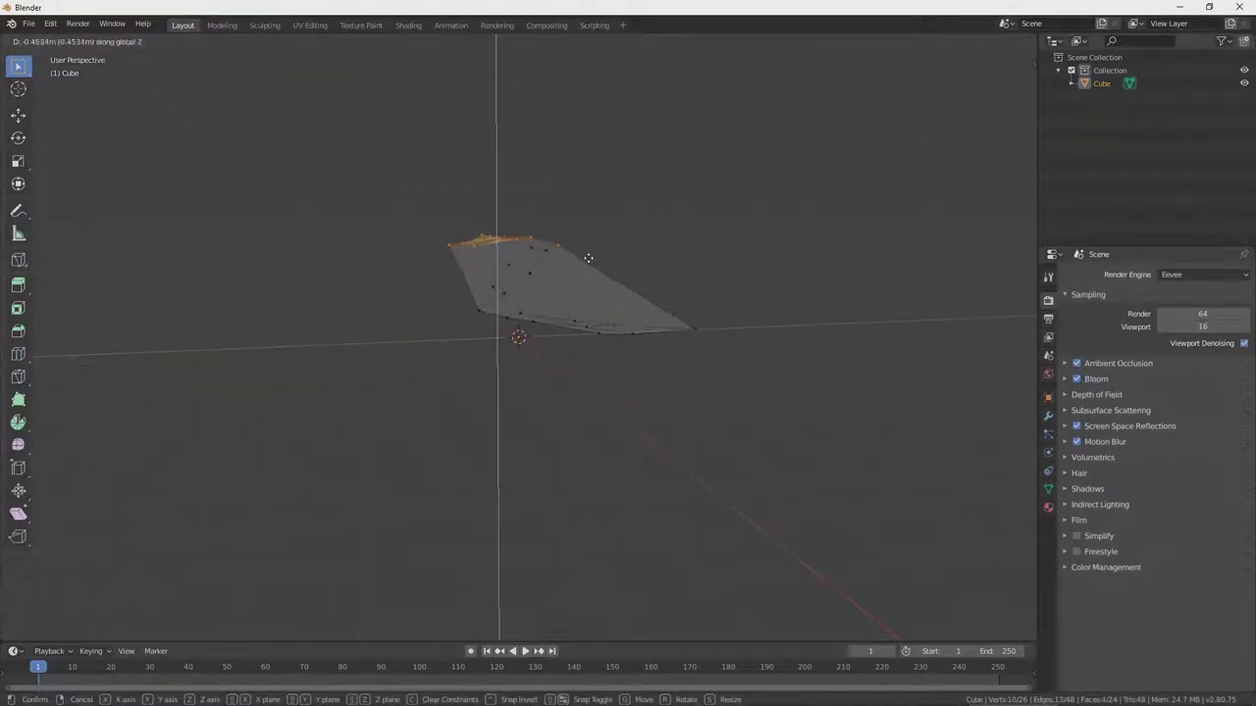
pyautogui.click(588, 263)
# - Move the two outer corner vertices of the top along Z in solid shading
pyautogui.click(115, 44)
pyautogui.click(345, 227)
pyautogui.hotkey('shift', 'z')
pyautogui.moveTo(608, 245); pyautogui.dragTo(554, 276, button='middle')
pyautogui.click(469, 243)
pyautogui.keyDown('shift'); pyautogui.click(560, 238); pyautogui.keyUp('shift')
pyautogui.press('g')
pyautogui.press('z')
pyautogui.click(622, 247)
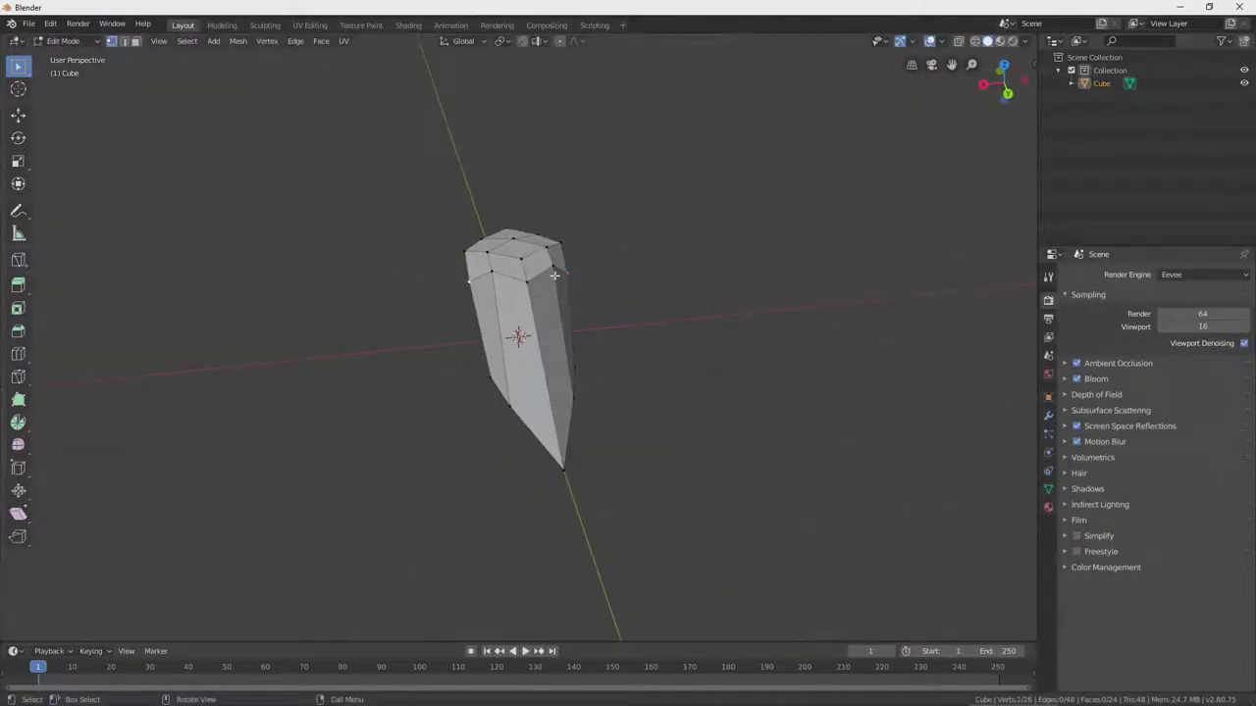
# - Scale the two side vertices just below the outer top corners along X to about 0.73
pyautogui.press('g')
pyautogui.press('s')
pyautogui.press('x')
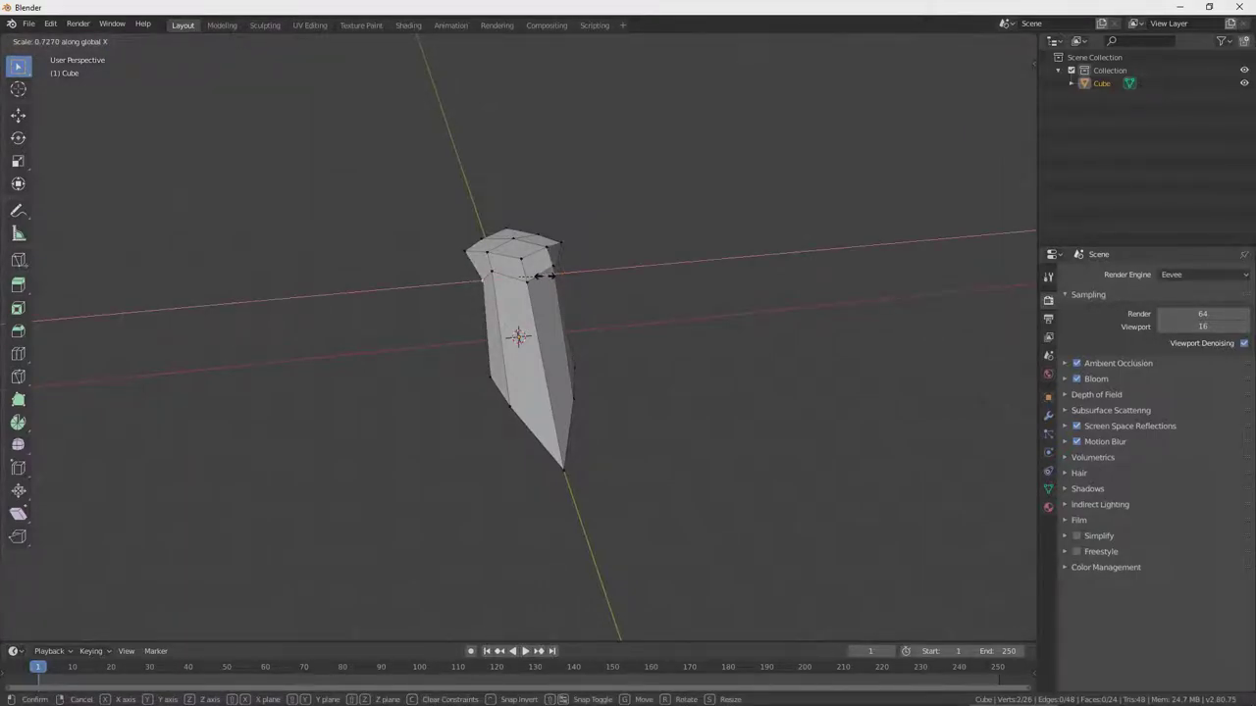
pyautogui.click(546, 276)
# - Bring the middle side vertices and the pair beside the front tip closer together by scaling each pair along X
pyautogui.moveTo(521, 375); pyautogui.dragTo(552, 412, button='middle')
pyautogui.click(569, 362)
pyautogui.press('s')
pyautogui.press('x')
pyautogui.click(596, 368)
pyautogui.keyDown('shift'); pyautogui.click(551, 412); pyautogui.keyUp('shift')
pyautogui.press('s')
pyautogui.press('x')
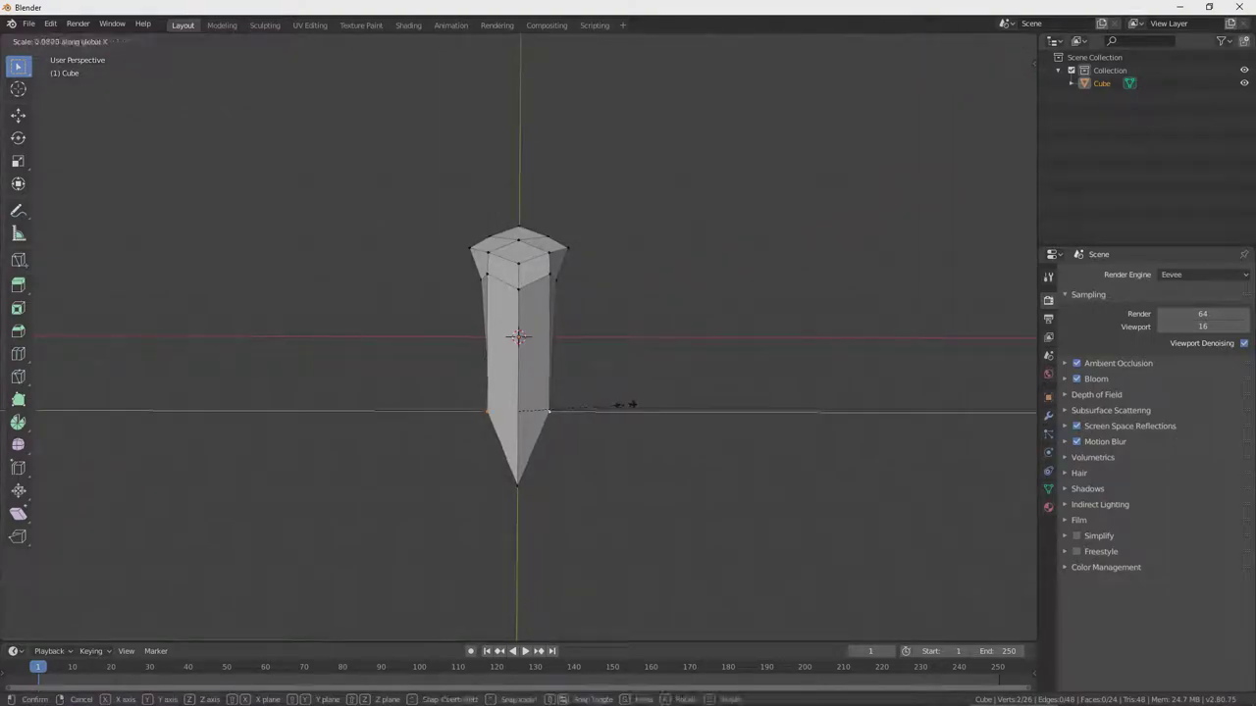
pyautogui.click(564, 403)
# - Lower the two upper front side vertices along Z
pyautogui.moveTo(563, 403); pyautogui.dragTo(575, 328, button='middle')
pyautogui.click(492, 265)
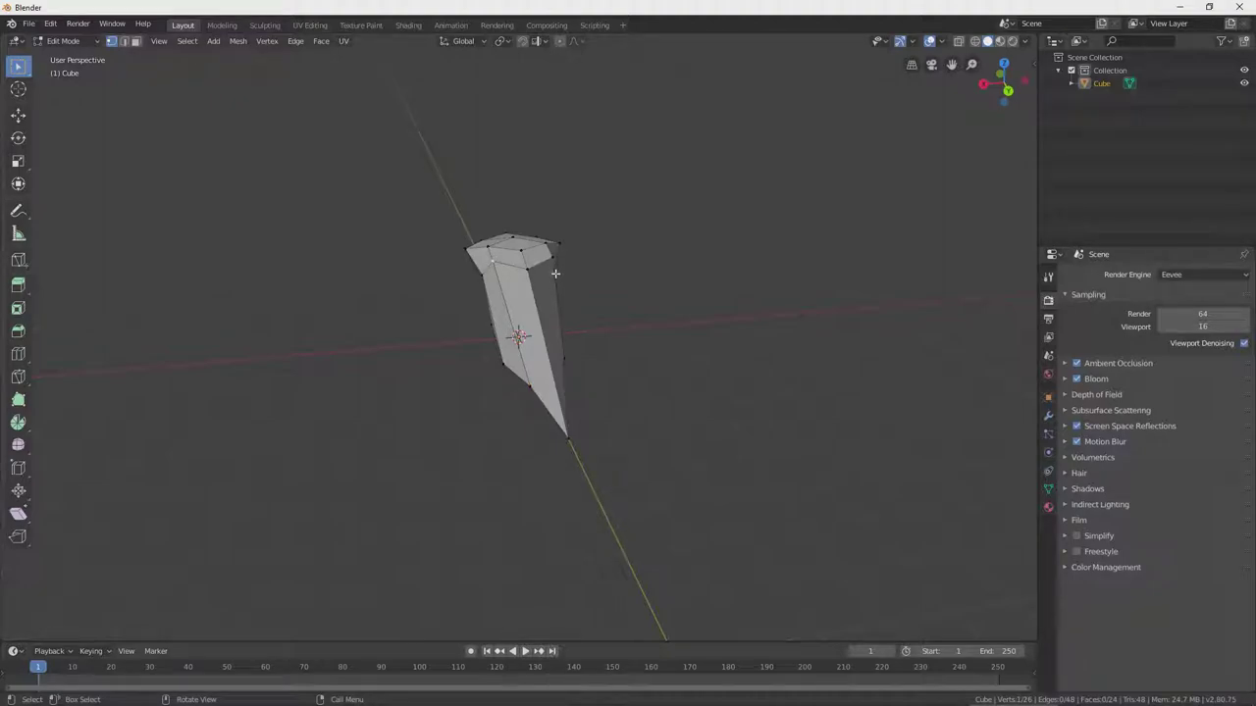
pyautogui.keyDown('shift'); pyautogui.click(555, 274); pyautogui.keyUp('shift')
pyautogui.moveTo(597, 277); pyautogui.dragTo(580, 291, button='middle')
pyautogui.press('g')
pyautogui.press('z')
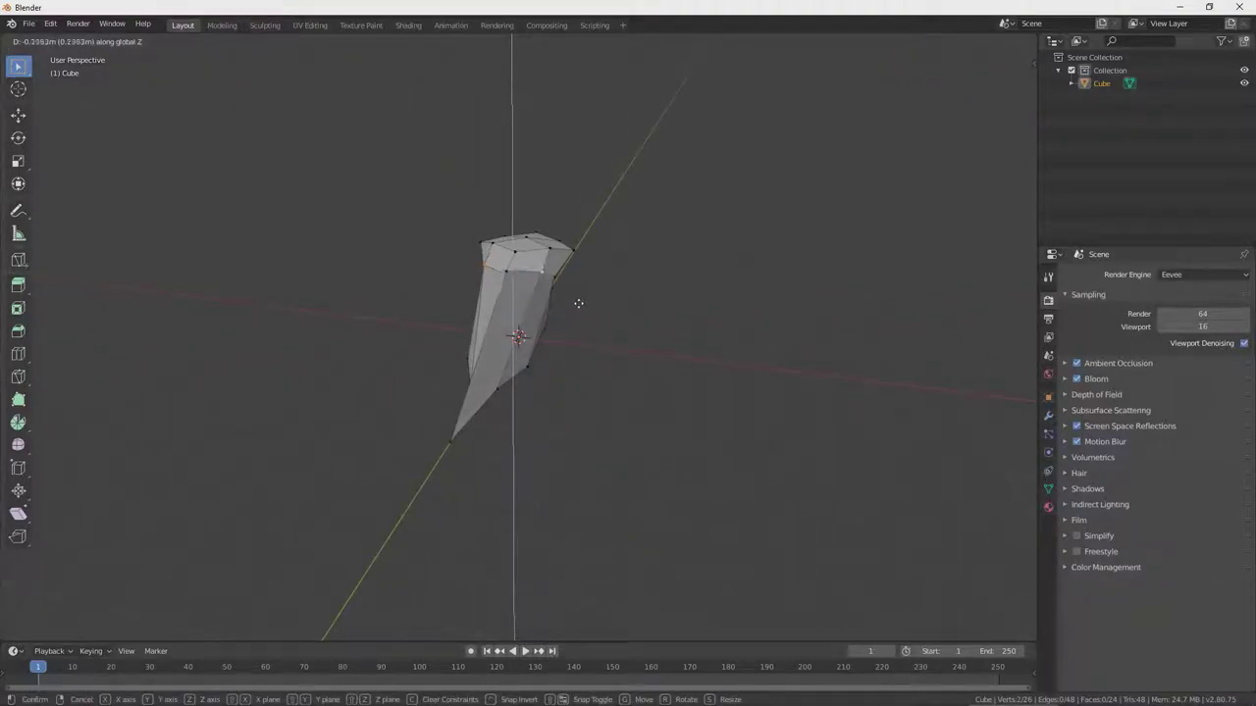
pyautogui.click(576, 331)
# - Delete four faces that cross the mesh's centre line, including the ones near the tip
pyautogui.moveTo(575, 334); pyautogui.dragTo(749, 432, button='middle')
pyautogui.click(137, 42)
pyautogui.click(521, 313)
pyautogui.keyDown('shift'); pyautogui.click(520, 278); pyautogui.keyUp('shift')
pyautogui.moveTo(581, 312); pyautogui.dragTo(580, 193, button='middle')
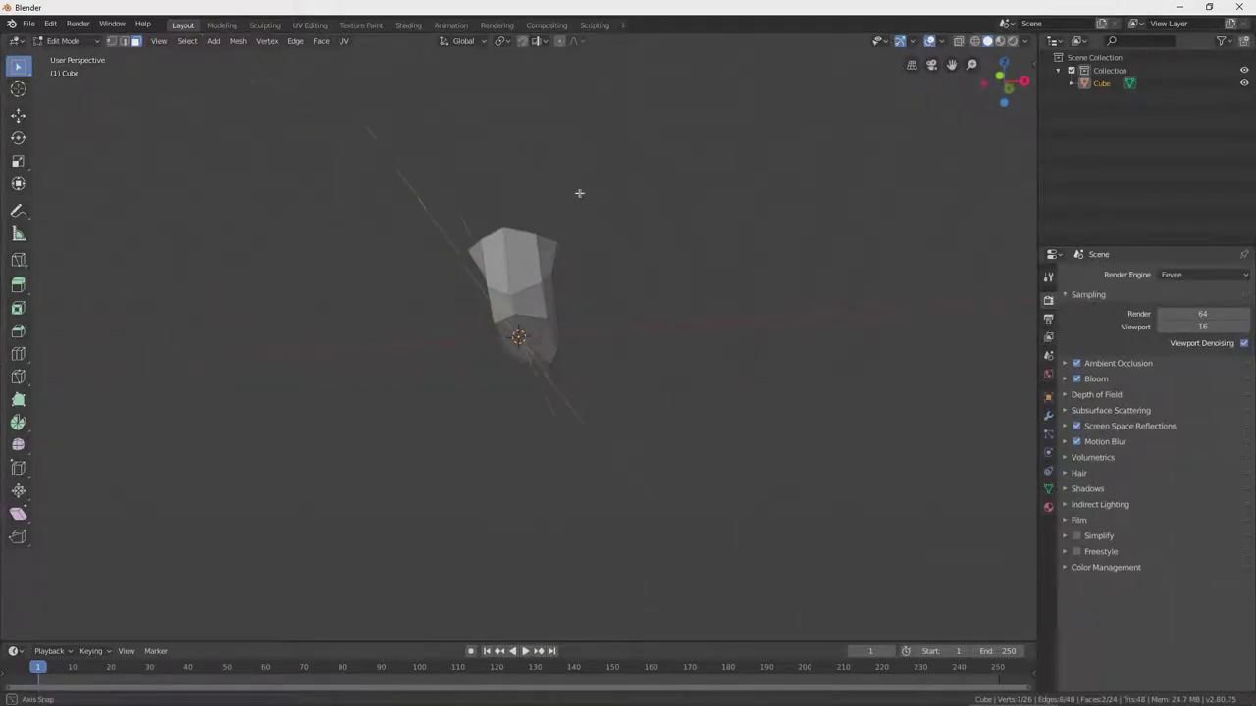
pyautogui.click(534, 339)
pyautogui.moveTo(554, 339); pyautogui.dragTo(579, 432, button='middle')
pyautogui.keyDown('shift'); pyautogui.click(517, 257); pyautogui.keyUp('shift')
pyautogui.keyDown('shift'); pyautogui.click(526, 265); pyautogui.keyUp('shift')
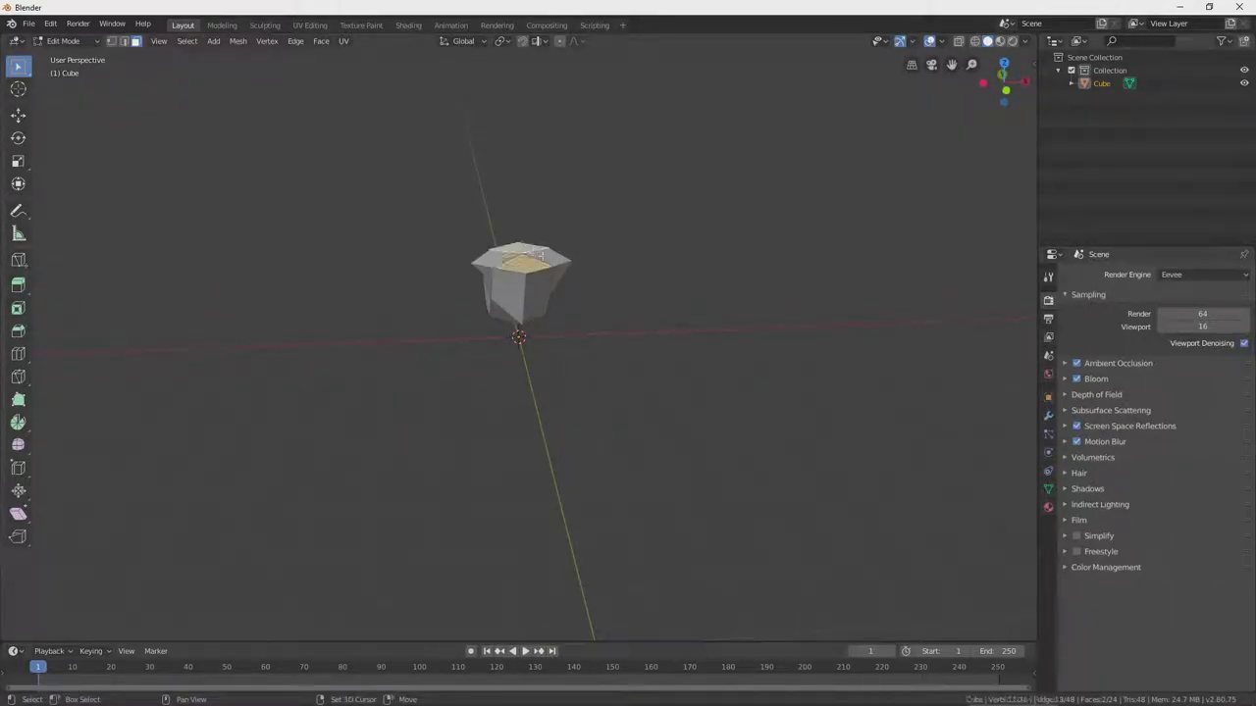
pyautogui.moveTo(573, 309); pyautogui.dragTo(563, 216, button='middle')
pyautogui.keyDown('shift'); pyautogui.click(530, 388); pyautogui.keyUp('shift')
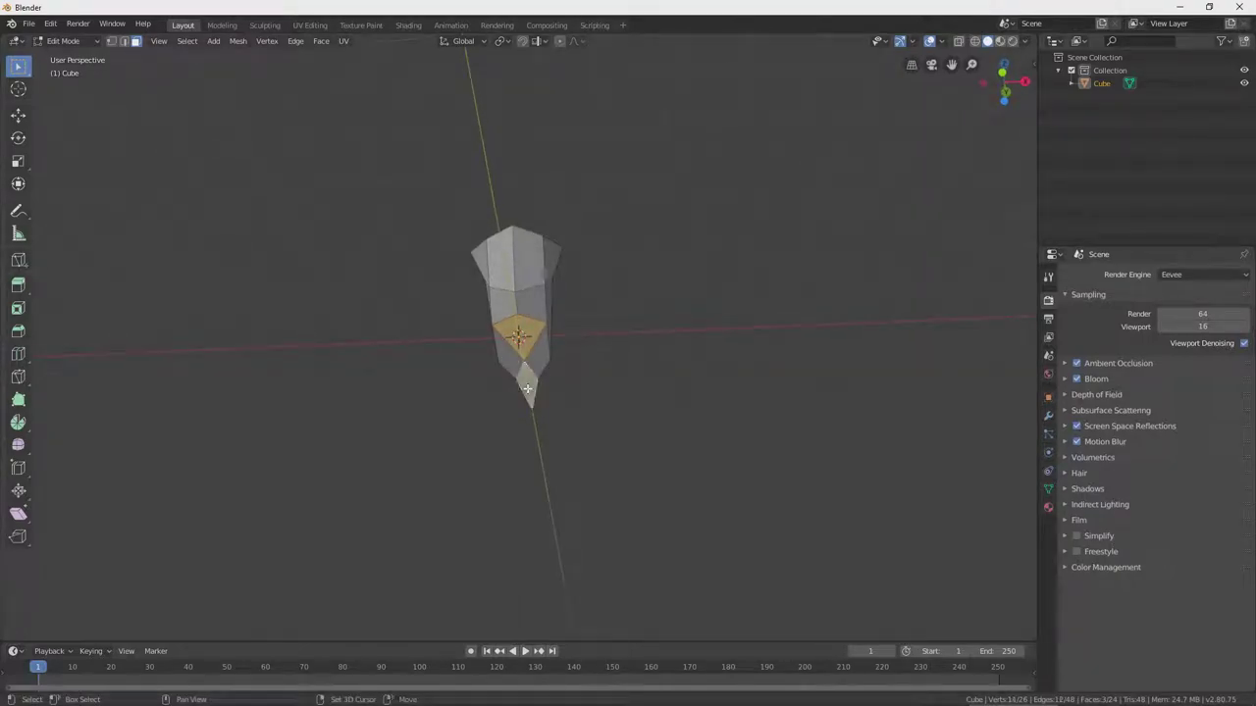
pyautogui.press('x')
pyautogui.click(564, 444)
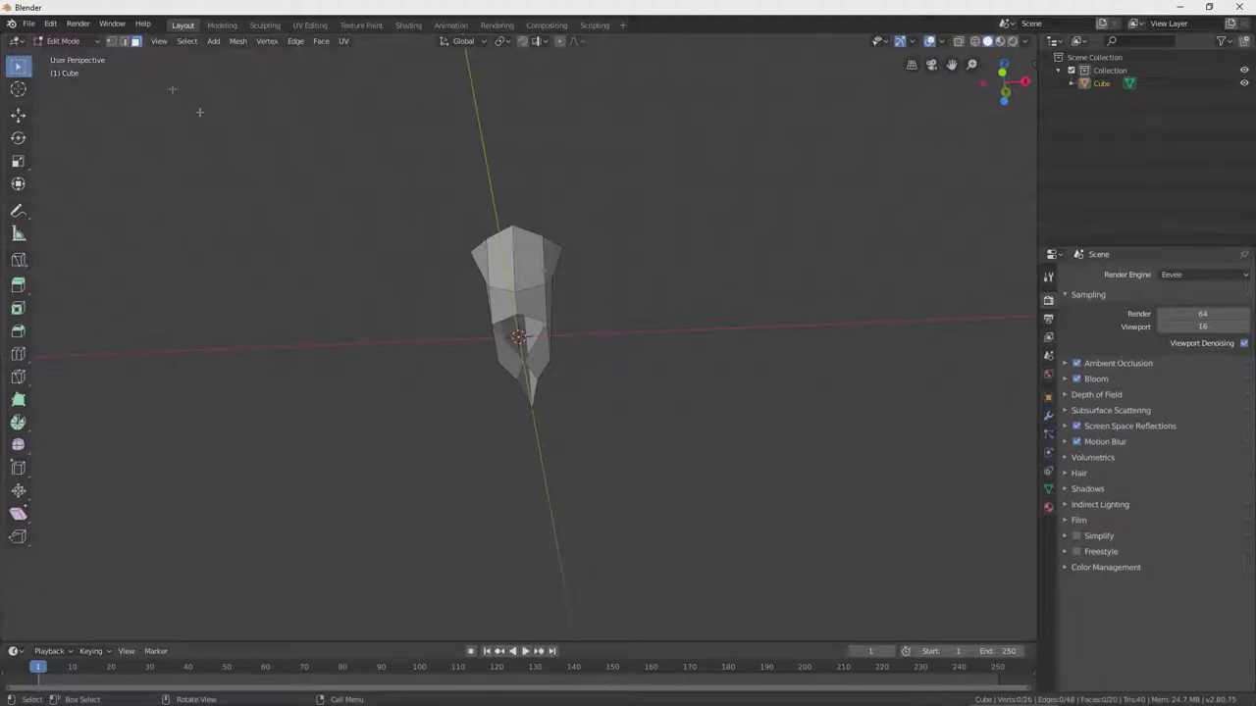
# - Join vertices along the centre line and fill the openings with four triangular faces
pyautogui.click(112, 42)
pyautogui.moveTo(566, 412); pyautogui.dragTo(589, 524, button='middle')
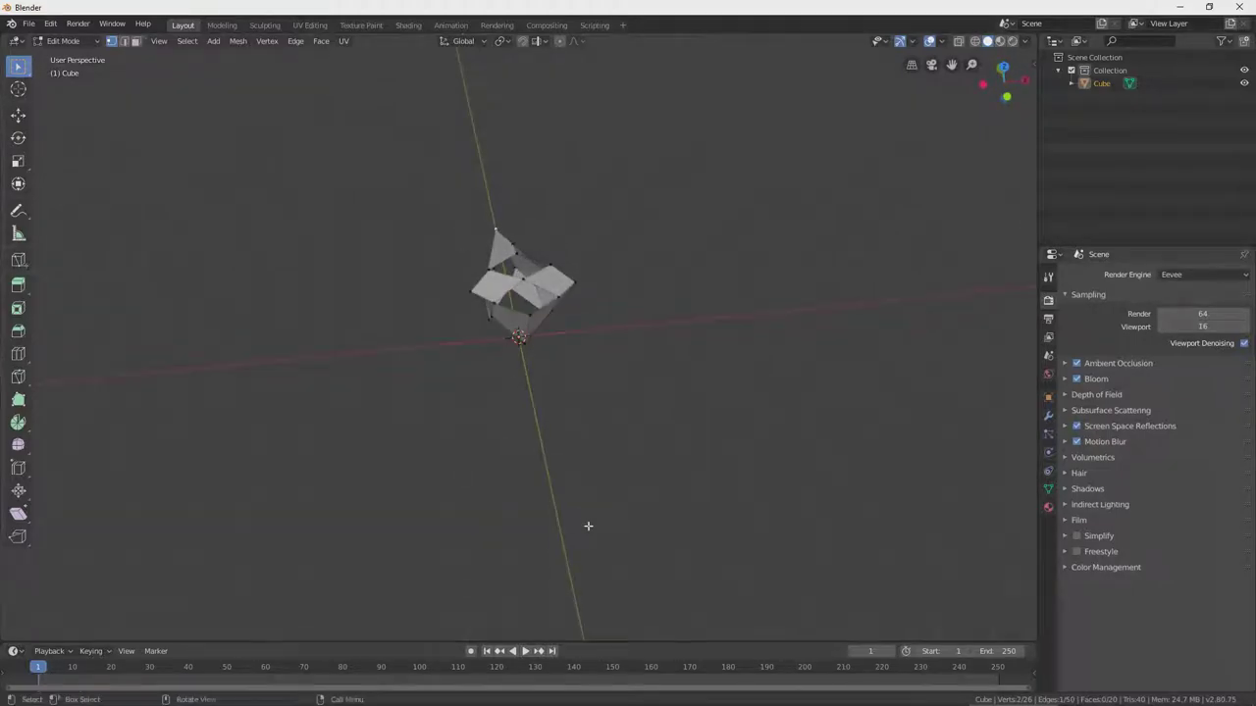
pyautogui.click(530, 314)
pyautogui.keyDown('shift'); pyautogui.click(527, 281); pyautogui.keyUp('shift')
pyautogui.press('f')
pyautogui.press('f')
pyautogui.click(529, 315)
pyautogui.press('f')
pyautogui.moveTo(524, 278); pyautogui.dragTo(532, 211, button='middle')
pyautogui.click(530, 358)
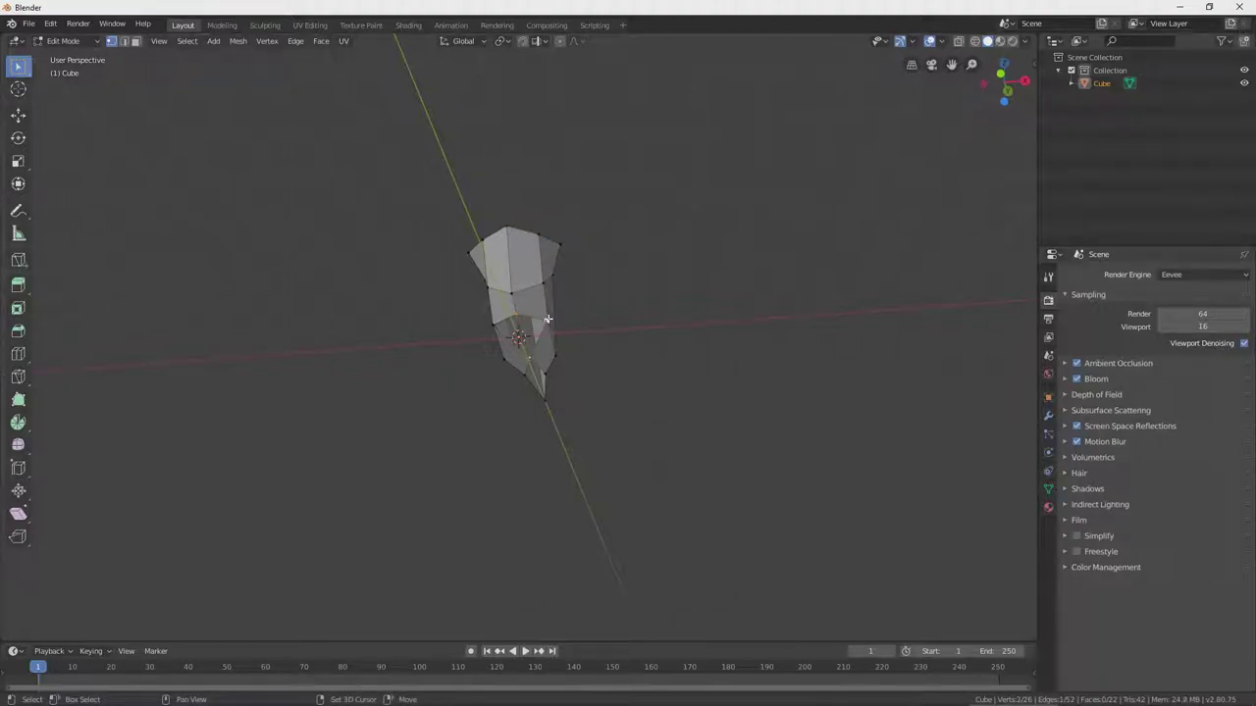
pyautogui.press('f')
# - Delete the faces of the negative X half of the mesh, selecting them in the wireframe front view
pyautogui.moveTo(569, 382); pyautogui.dragTo(588, 435, button='middle')
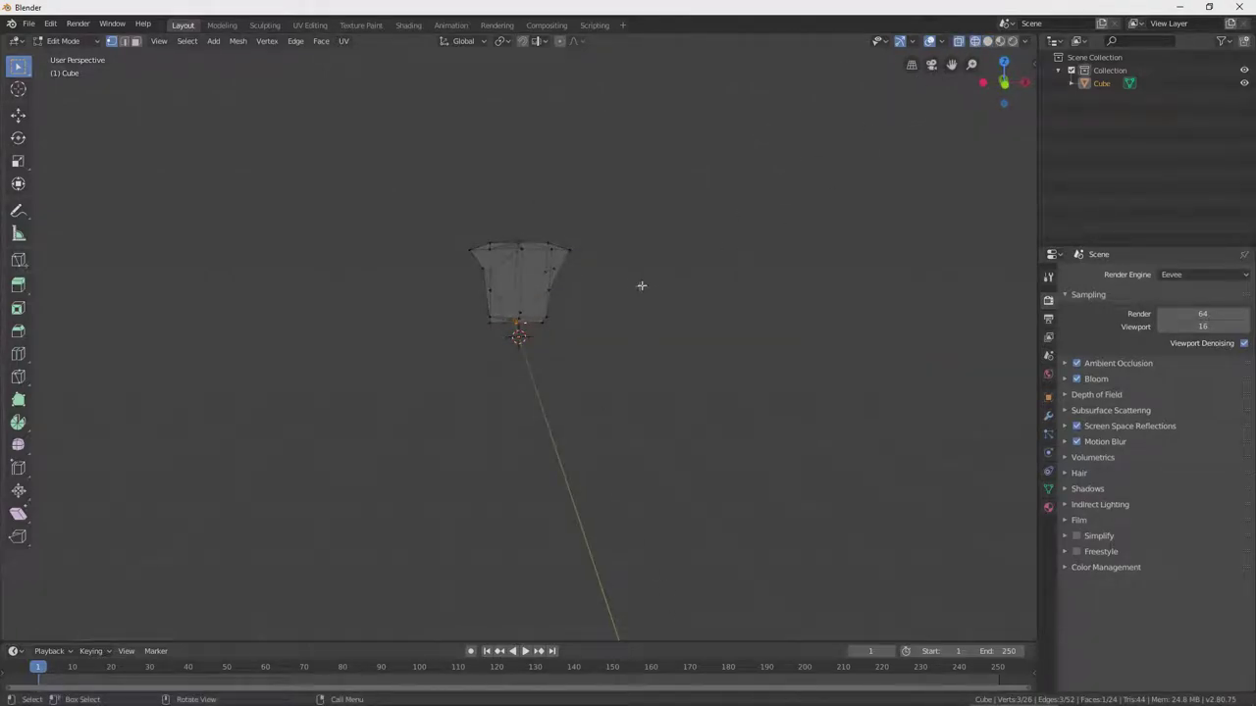
pyautogui.moveTo(452, 233); pyautogui.dragTo(518, 350)
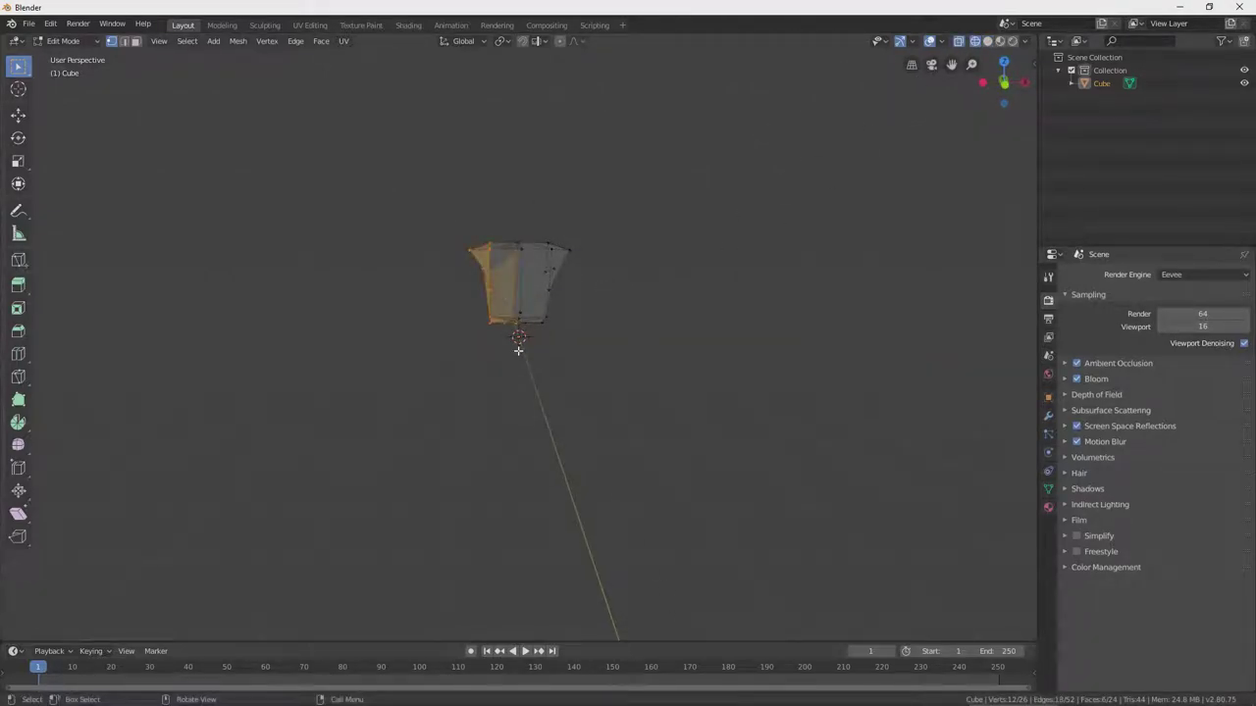
pyautogui.press('KP_1')
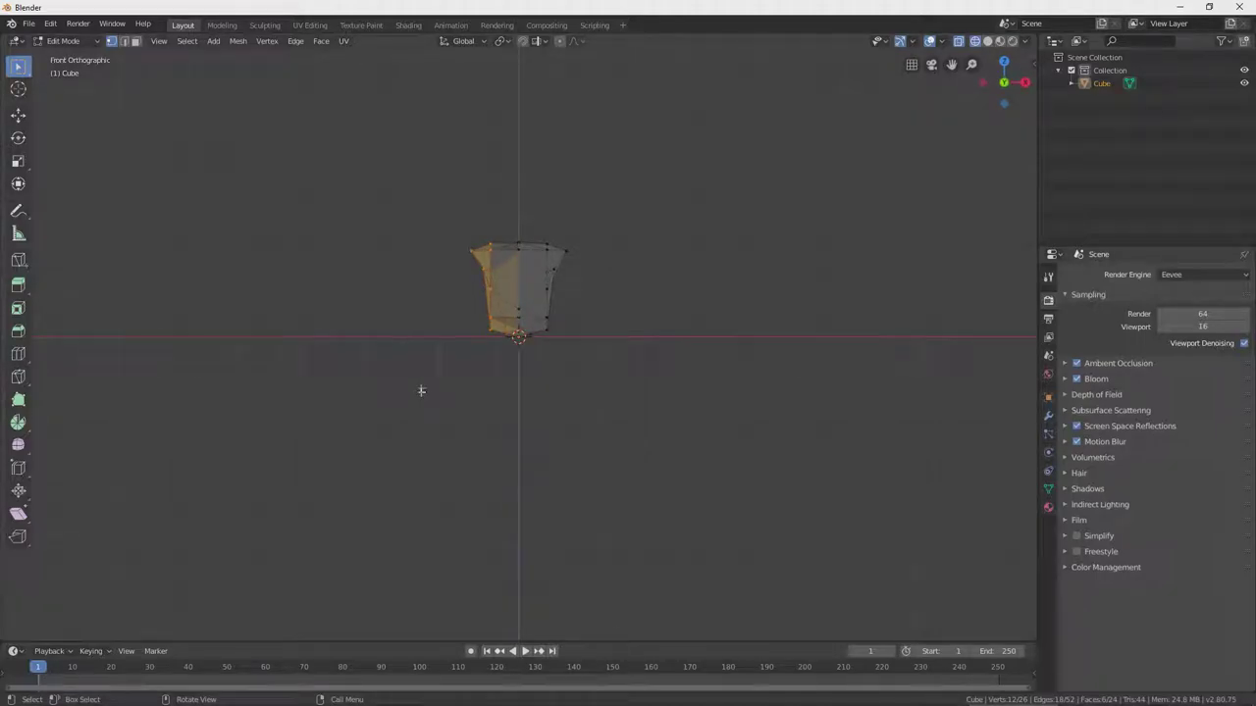
pyautogui.moveTo(448, 211); pyautogui.dragTo(528, 371)
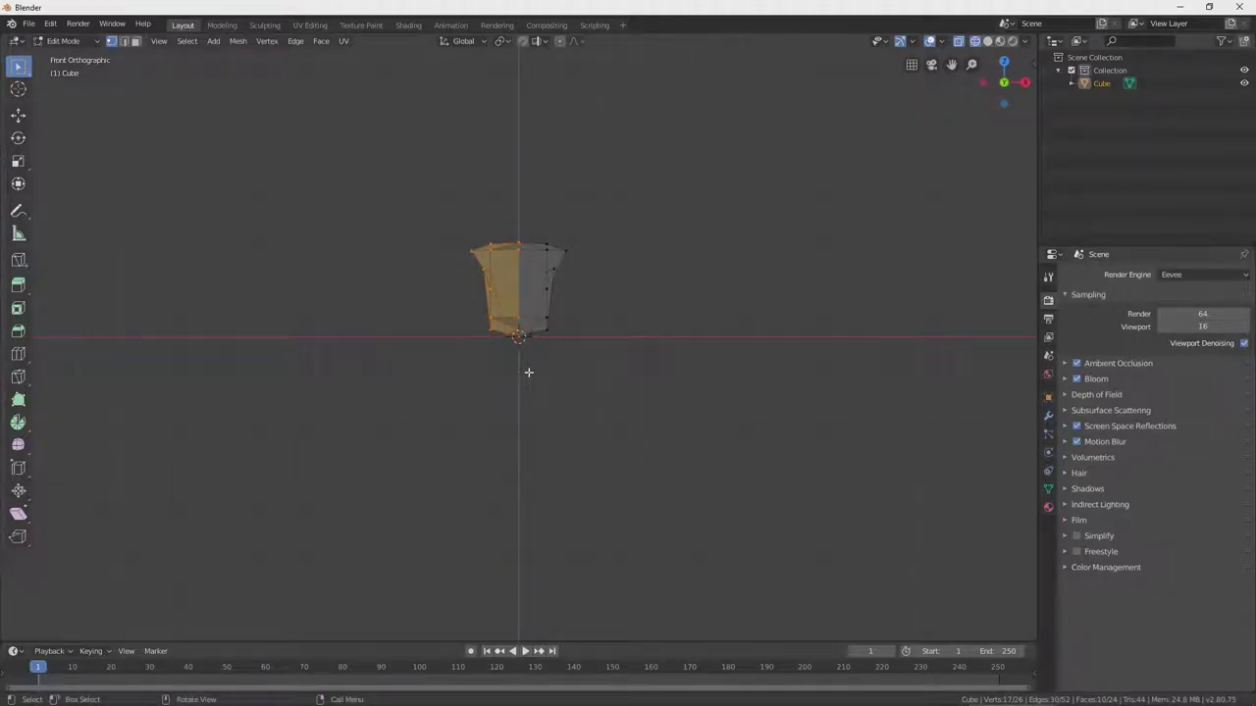
pyautogui.press('x')
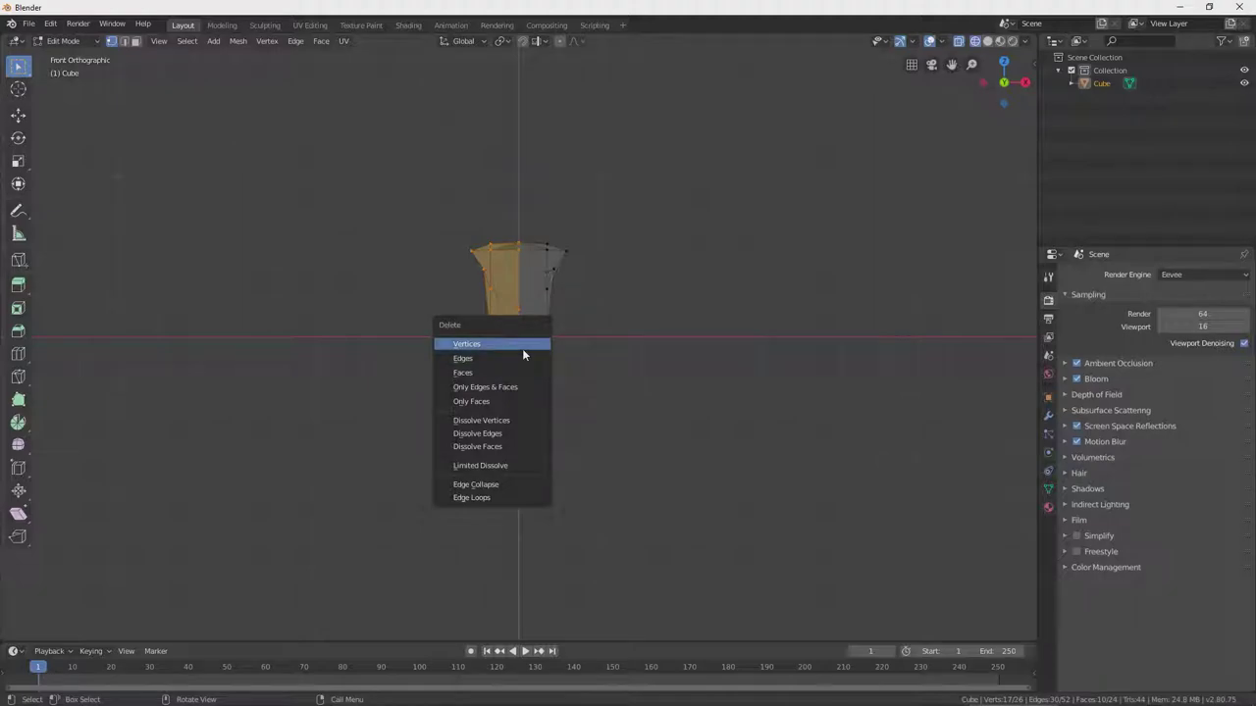
pyautogui.click(520, 374)
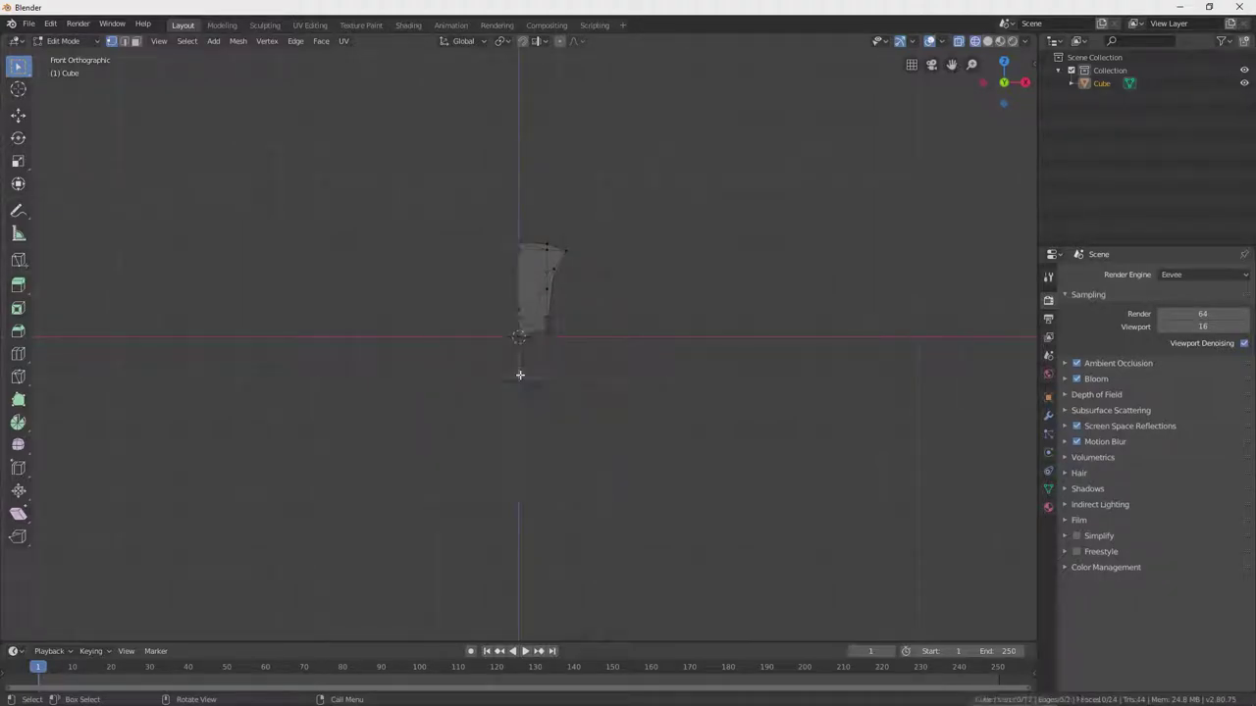
# - Extrude the lower side face in place in solid shading and scale it inward as an inset
pyautogui.moveTo(523, 374); pyautogui.dragTo(737, 225, button='middle')
pyautogui.click(988, 43)
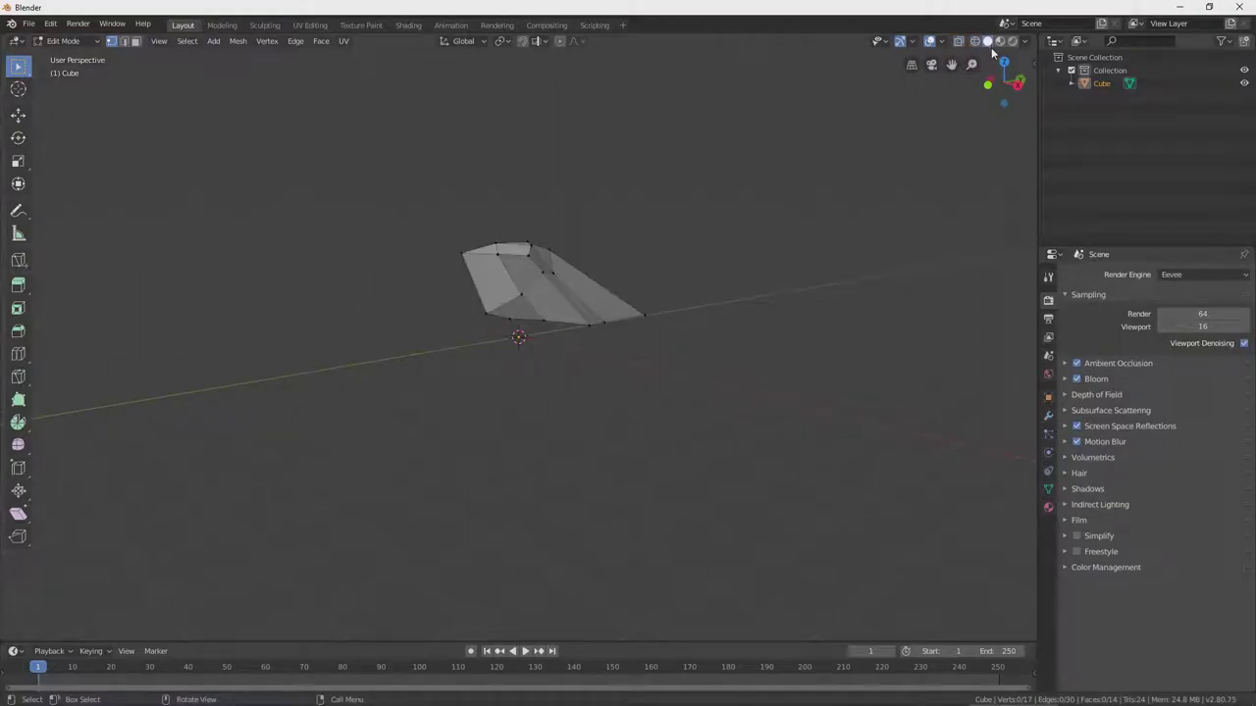
pyautogui.scroll(5, 735, 286)
pyautogui.moveTo(735, 285)
pyautogui.mouseDown(button='middle')
pyautogui.moveTo(815, 303)
pyautogui.moveTo(691, 294)
pyautogui.mouseUp(button='middle')
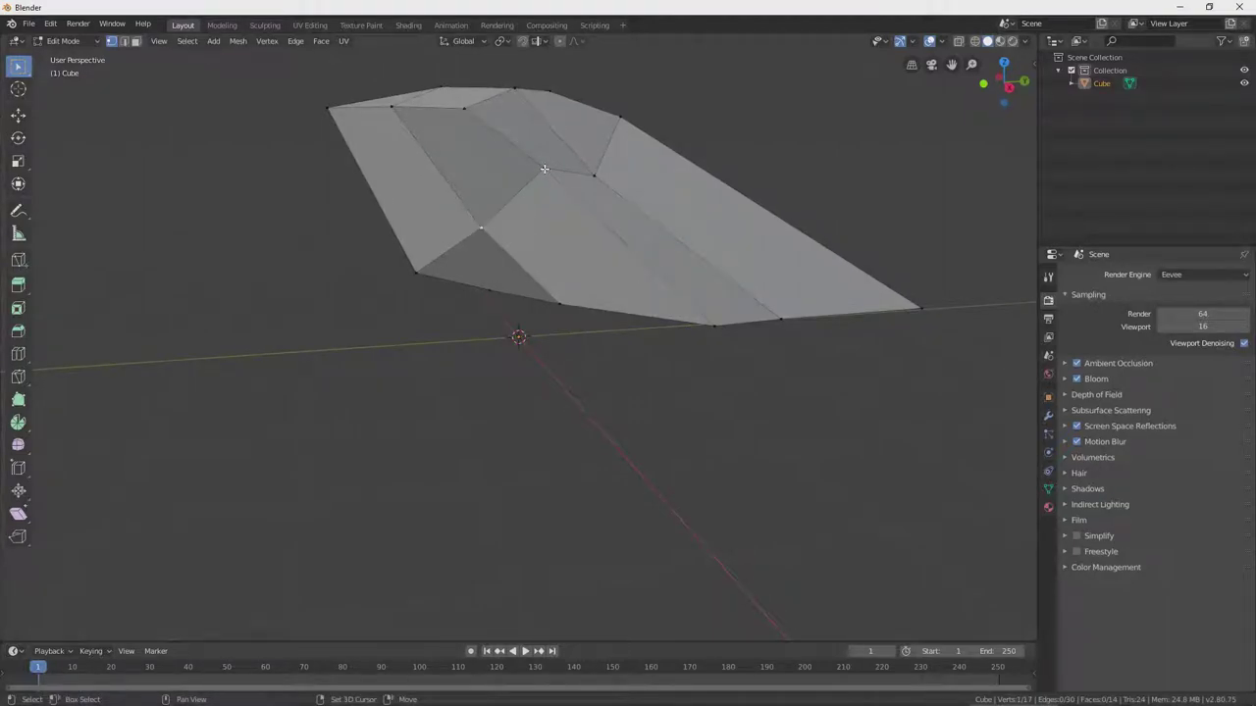
pyautogui.moveTo(602, 256)
pyautogui.mouseDown(button='middle')
pyautogui.moveTo(723, 289)
pyautogui.moveTo(670, 252)
pyautogui.moveTo(620, 258)
pyautogui.mouseUp(button='middle')
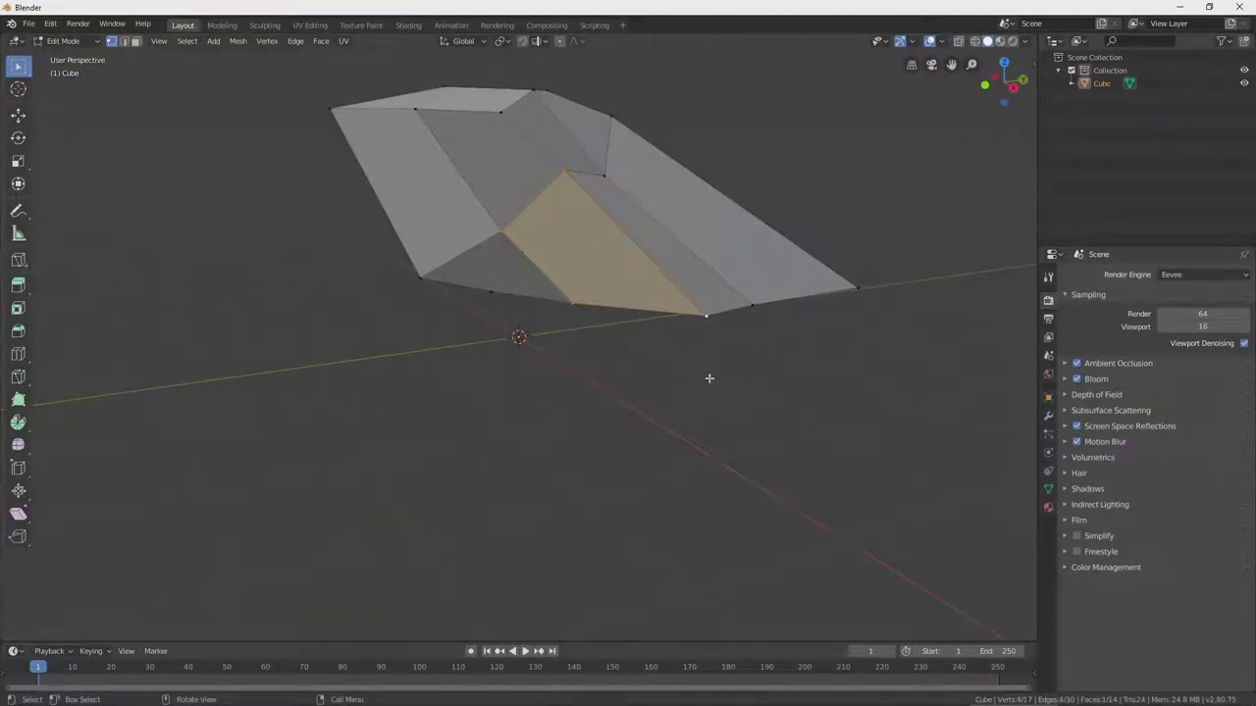
pyautogui.press('e')
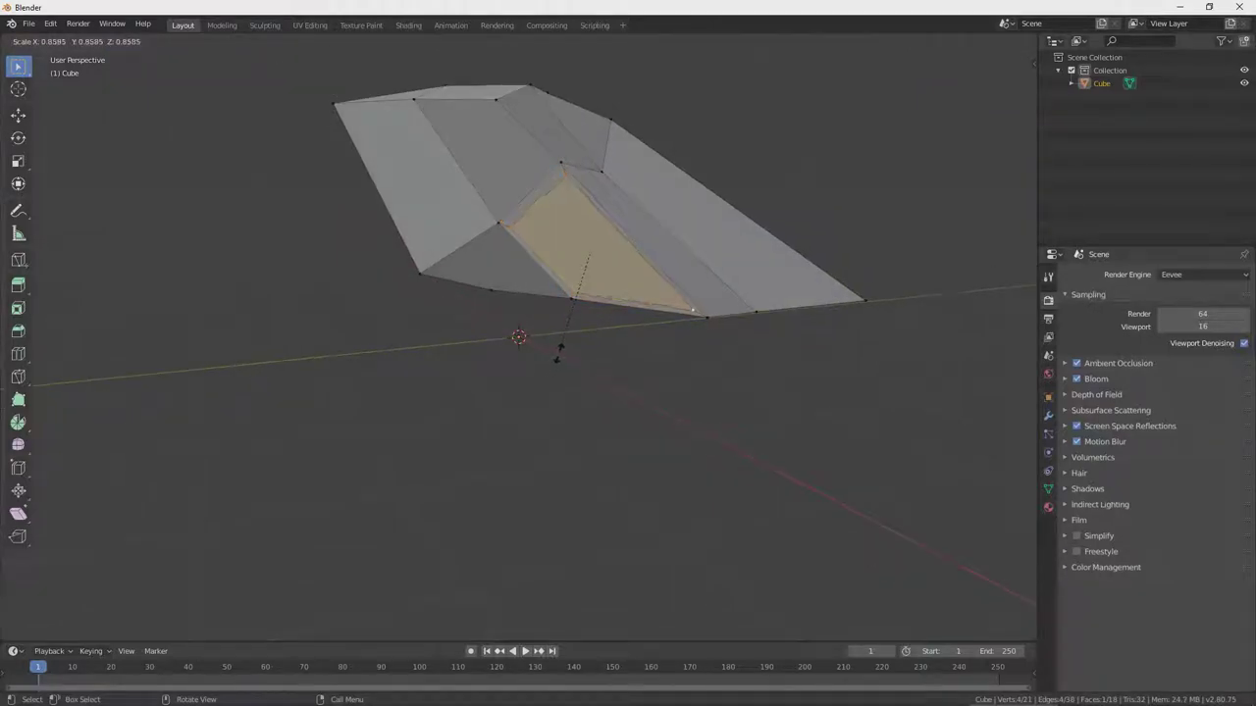
pyautogui.click(565, 350)
# - Extrude the inset face outward along X and scale it down slightly
pyautogui.press('e')
pyautogui.click(569, 341)
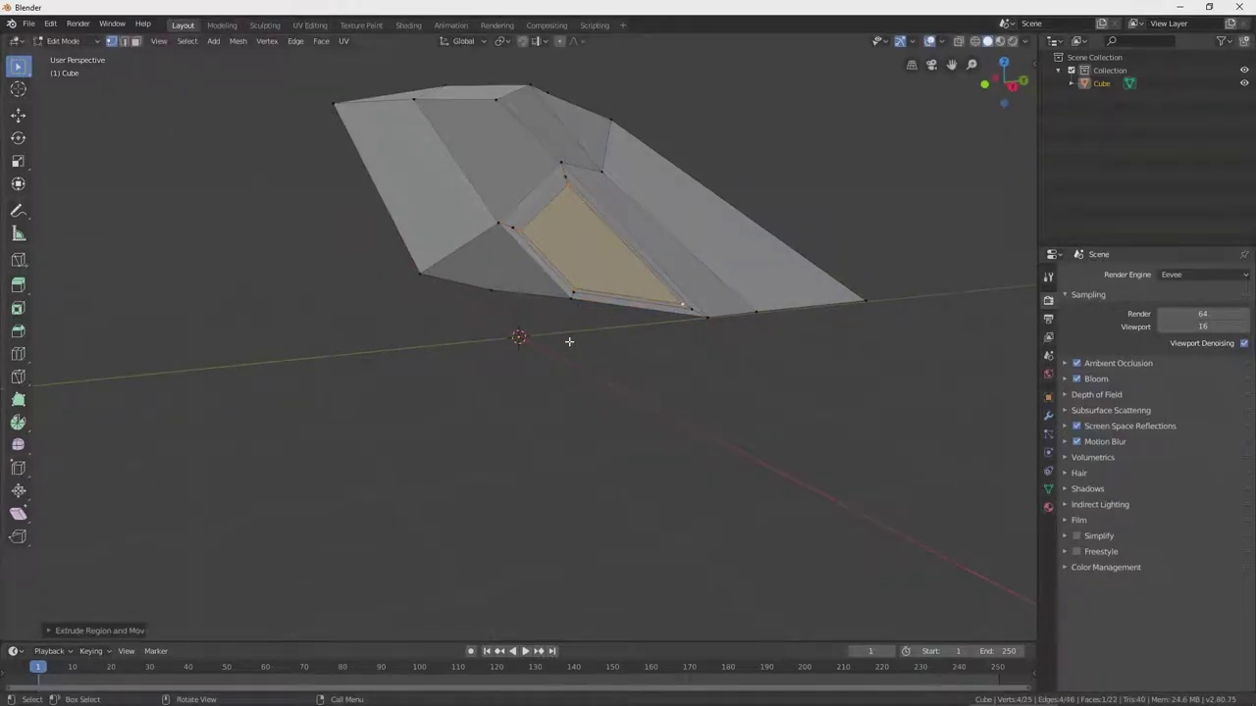
pyautogui.press('KP_1')
pyautogui.press('g')
pyautogui.press('x')
pyautogui.click(594, 344)
pyautogui.moveTo(594, 343); pyautogui.dragTo(540, 364, button='middle')
pyautogui.press('s')
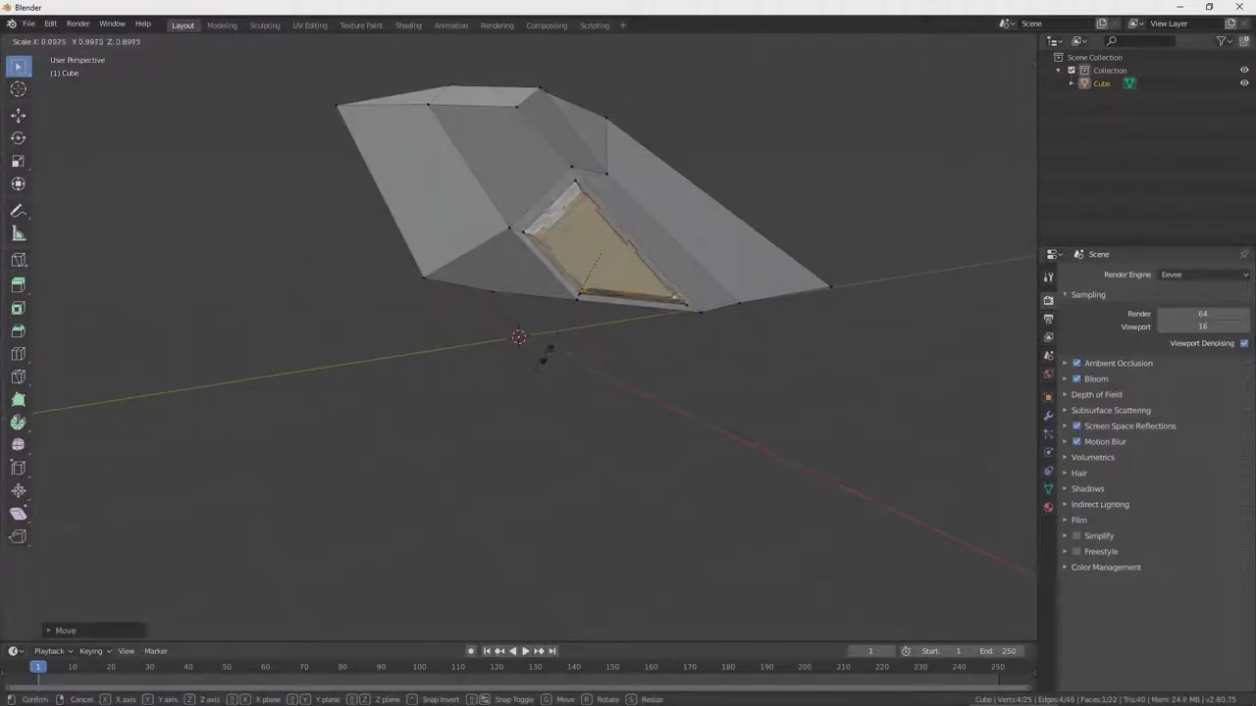
pyautogui.click(552, 348)
# - Pull the extruded face's front corner vertex back along Y and raise it along Z
pyautogui.click(673, 296)
pyautogui.press('g')
pyautogui.press('y')
pyautogui.click(722, 309)
pyautogui.press('g')
pyautogui.press('z')
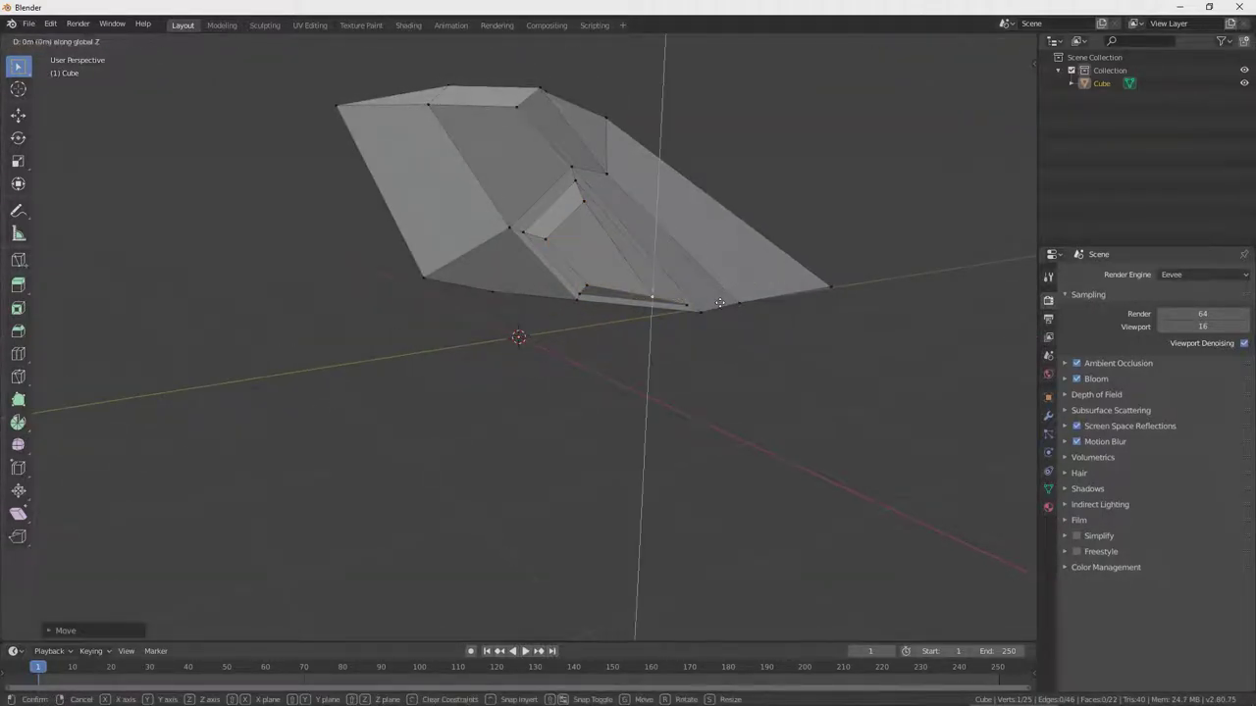
pyautogui.click(712, 283)
pyautogui.press('g')
pyautogui.press('y')
pyautogui.click(695, 284)
# - Extrude the four-vertex side face outward in the front view and delete its end face
pyautogui.moveTo(687, 285); pyautogui.dragTo(589, 250, button='middle')
pyautogui.keyDown('shift'); pyautogui.click(596, 240); pyautogui.keyUp('shift')
pyautogui.keyDown('shift'); pyautogui.click(615, 200); pyautogui.keyUp('shift')
pyautogui.keyDown('shift'); pyautogui.click(602, 275); pyautogui.keyUp('shift')
pyautogui.moveTo(656, 277); pyautogui.dragTo(570, 326, button='middle')
pyautogui.press('KP_1')
pyautogui.press('e')
pyautogui.click(616, 273)
pyautogui.press('x')
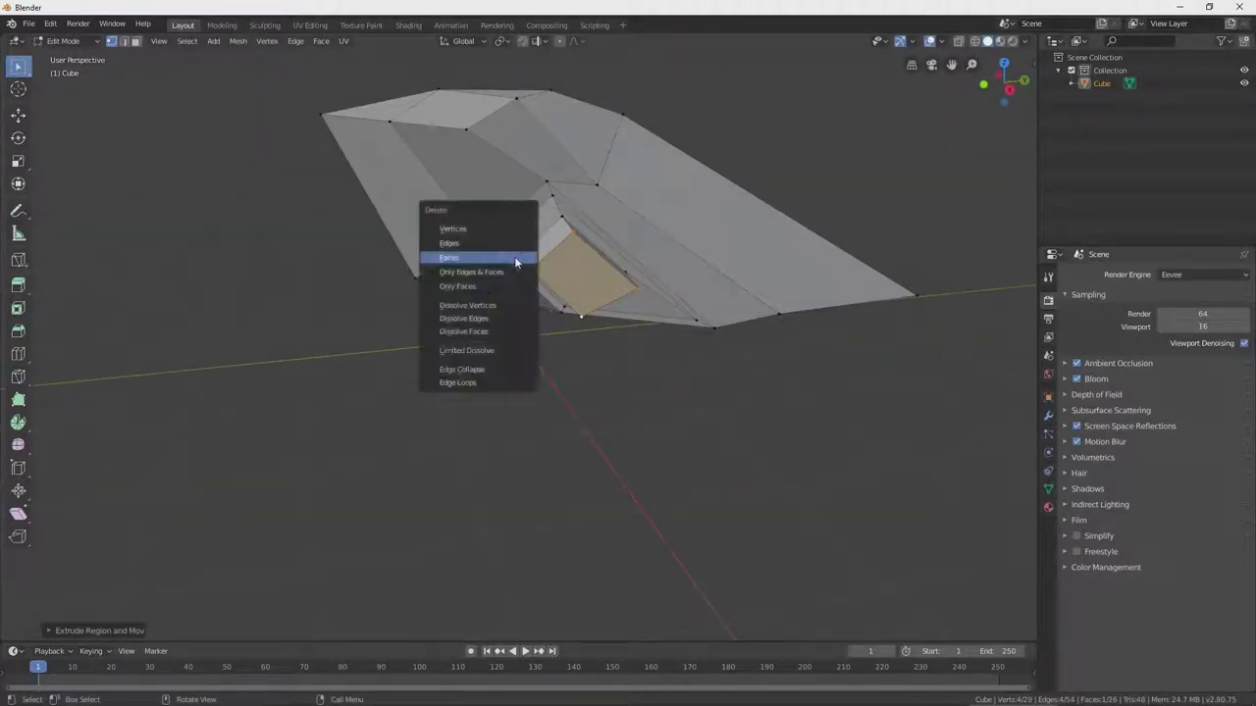
pyautogui.click(476, 255)
# - Scale the open rim of the side extrusion and rotate it in the front view
pyautogui.moveTo(477, 255); pyautogui.dragTo(670, 289, button='middle')
pyautogui.press('s')
pyautogui.click(748, 286)
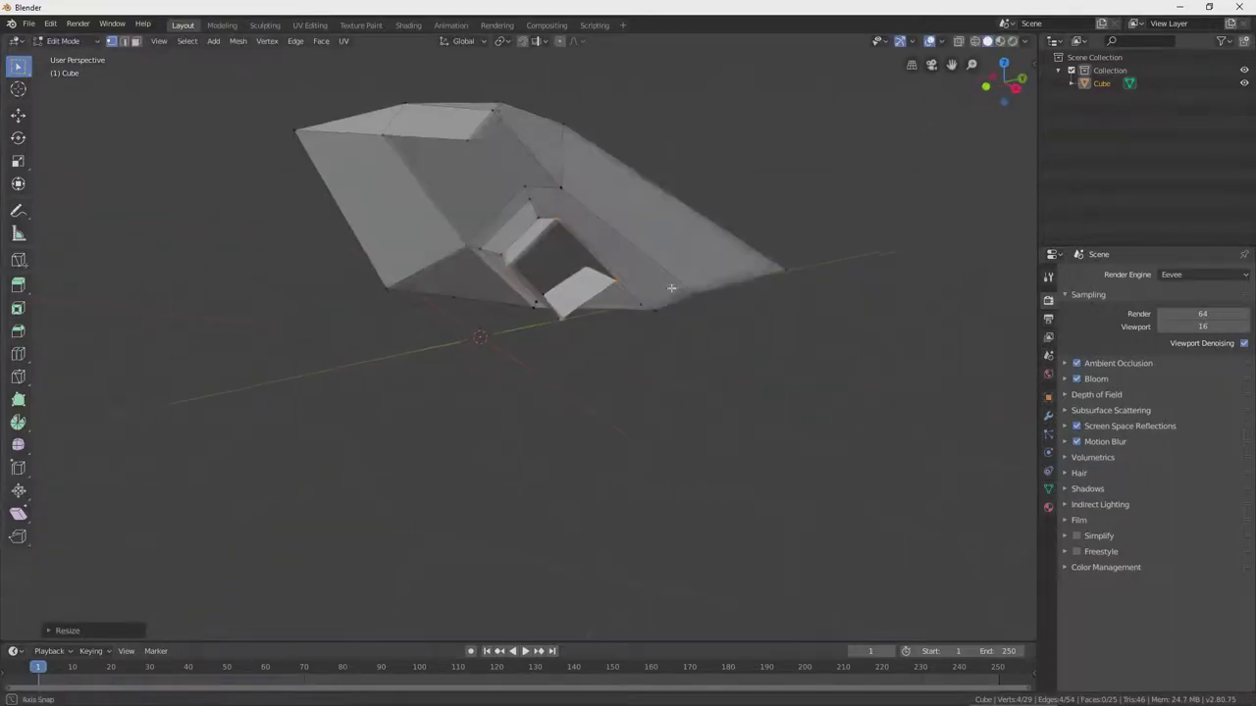
pyautogui.press('r')
pyautogui.rightClick(668, 293)
pyautogui.press('KP_1')
pyautogui.press('r')
pyautogui.click(649, 325)
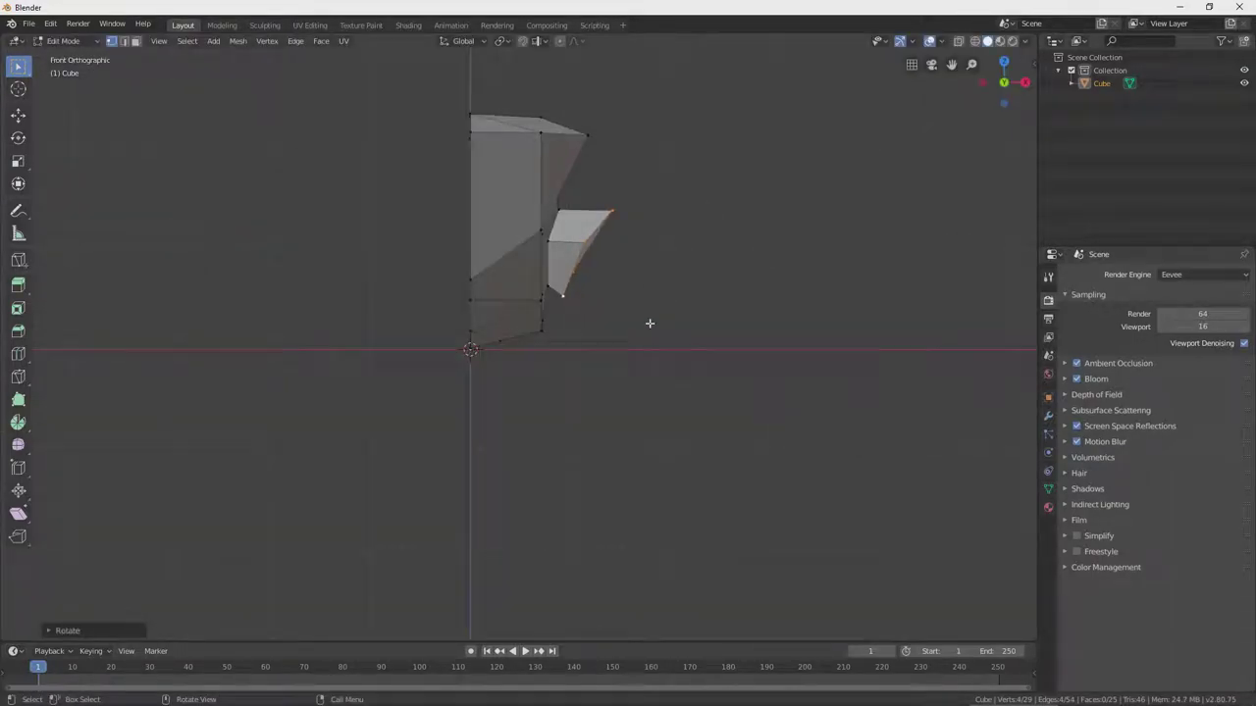
# - Move the rim's outermost upper vertex down along Z
pyautogui.click(623, 232)
pyautogui.press('g')
pyautogui.press('z')
pyautogui.click(643, 294)
pyautogui.moveTo(642, 294); pyautogui.dragTo(521, 305, button='middle')
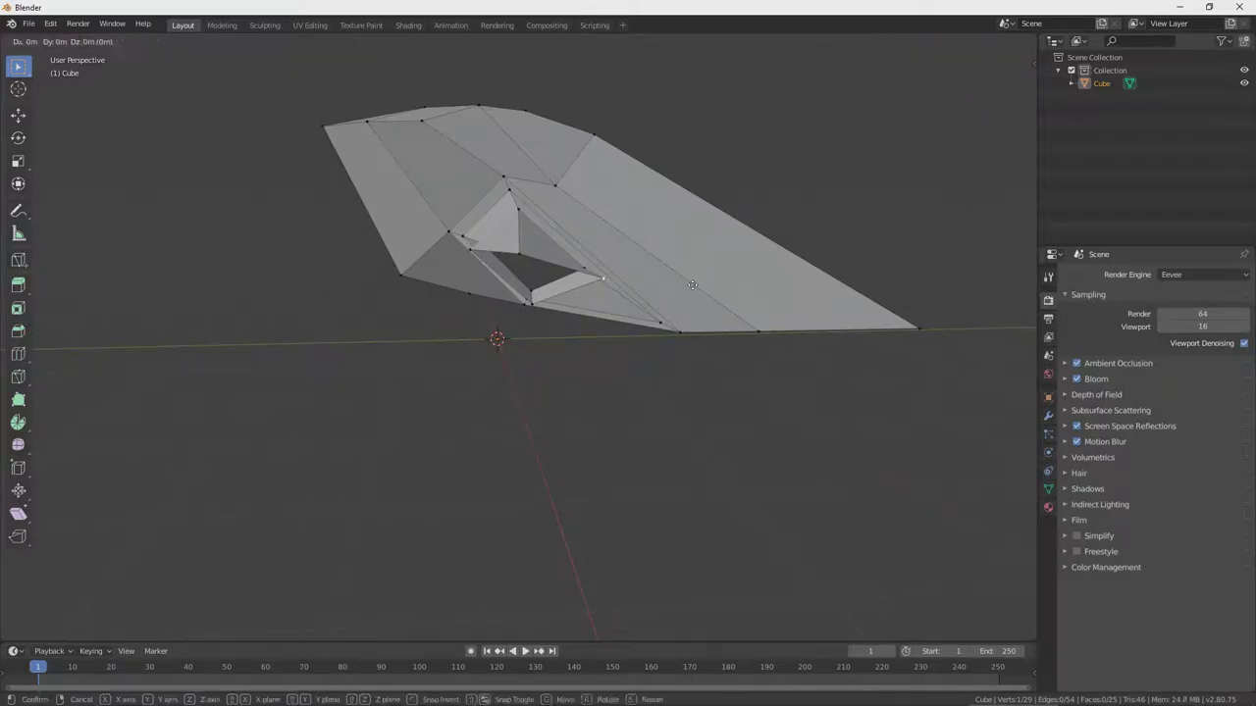
# - Extrude the open rim of the side extrusion further outward and scale the new rim
pyautogui.moveTo(664, 283); pyautogui.dragTo(563, 299, button='middle')
pyautogui.keyDown('shift'); pyautogui.click(563, 299); pyautogui.keyUp('shift')
pyautogui.press('e')
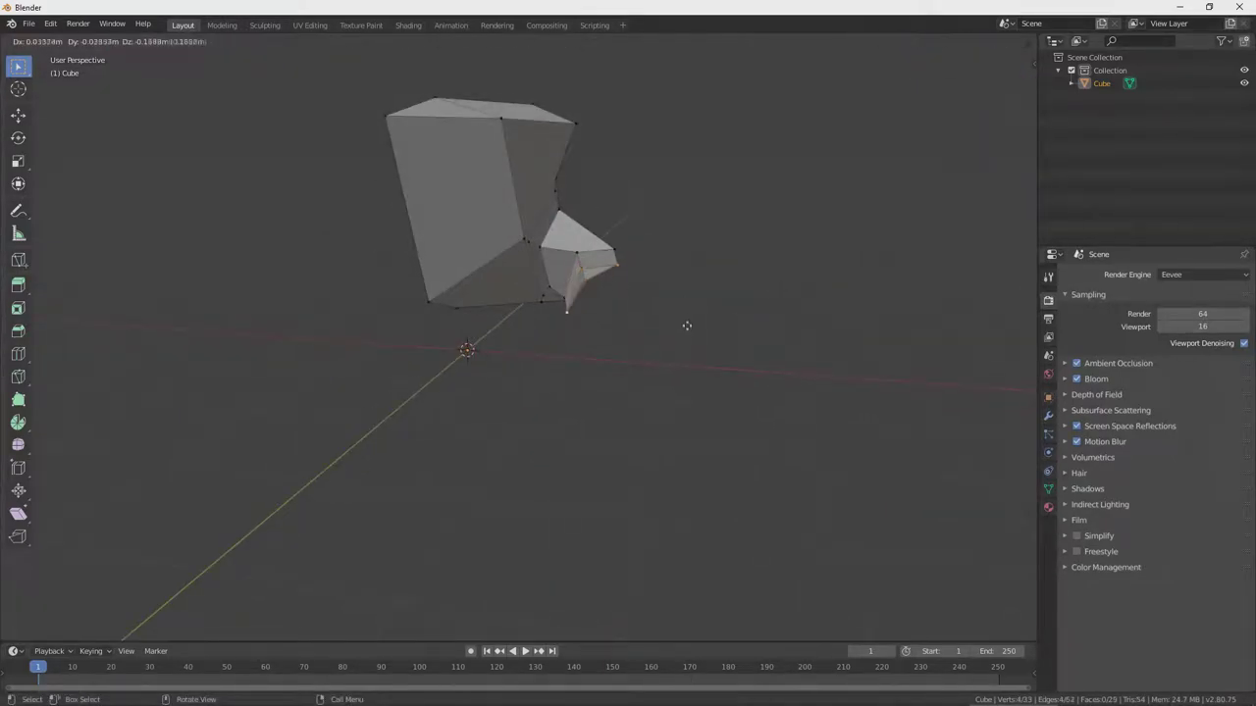
pyautogui.click(701, 347)
pyautogui.press('s')
pyautogui.click(718, 327)
pyautogui.moveTo(717, 327); pyautogui.dragTo(684, 325, button='middle')
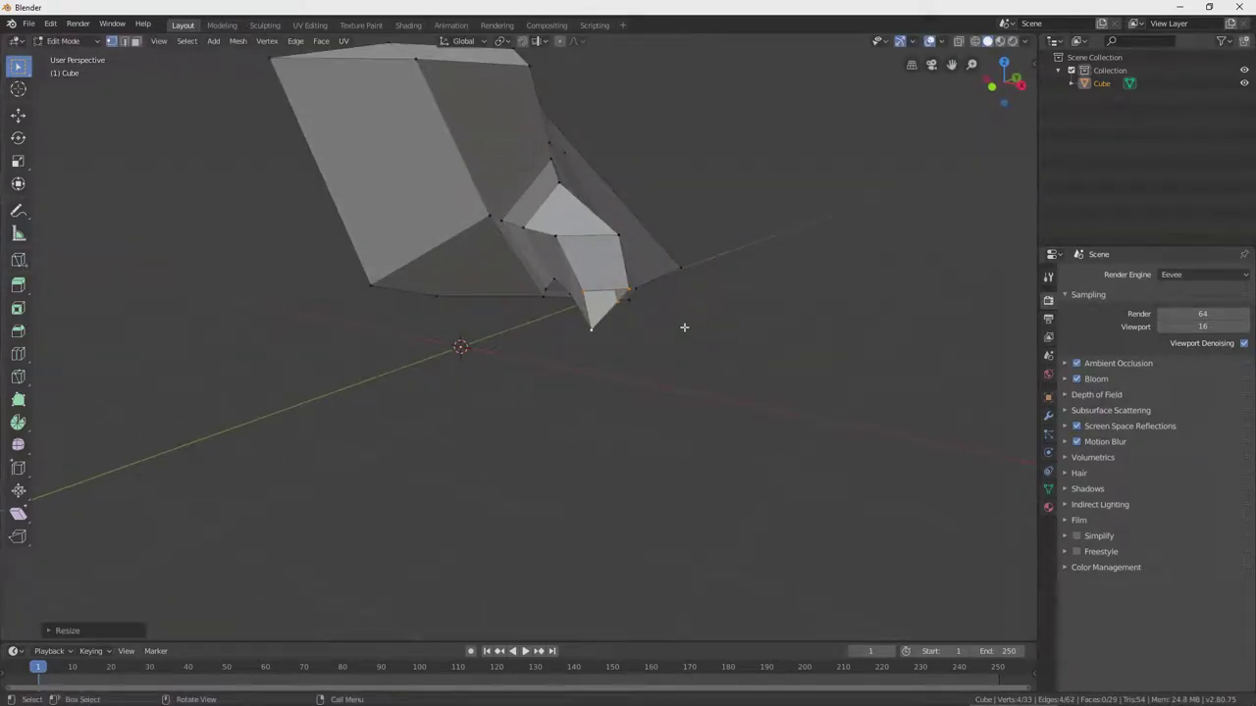
# - Rotate the extruded rim in the front view so that its opening faces downward
pyautogui.press('KP_1')
pyautogui.press('r')
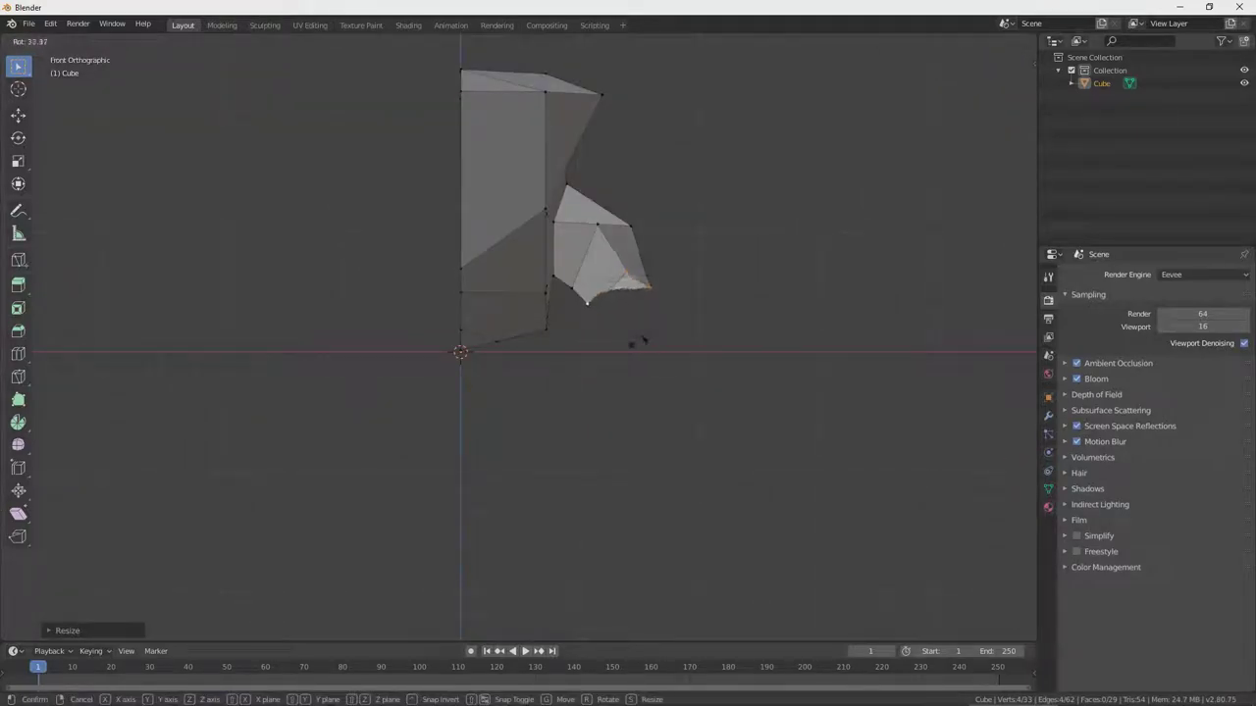
pyautogui.click(641, 344)
# - Extrude the rotated rim downward into another leg segment and scale its end narrower
pyautogui.press('e')
pyautogui.click(654, 369)
pyautogui.press('s')
pyautogui.click(631, 349)
# - Adjust the narrowed rim by repositioning its lowest vertex in a side perspective
pyautogui.moveTo(630, 349); pyautogui.dragTo(594, 329, button='middle')
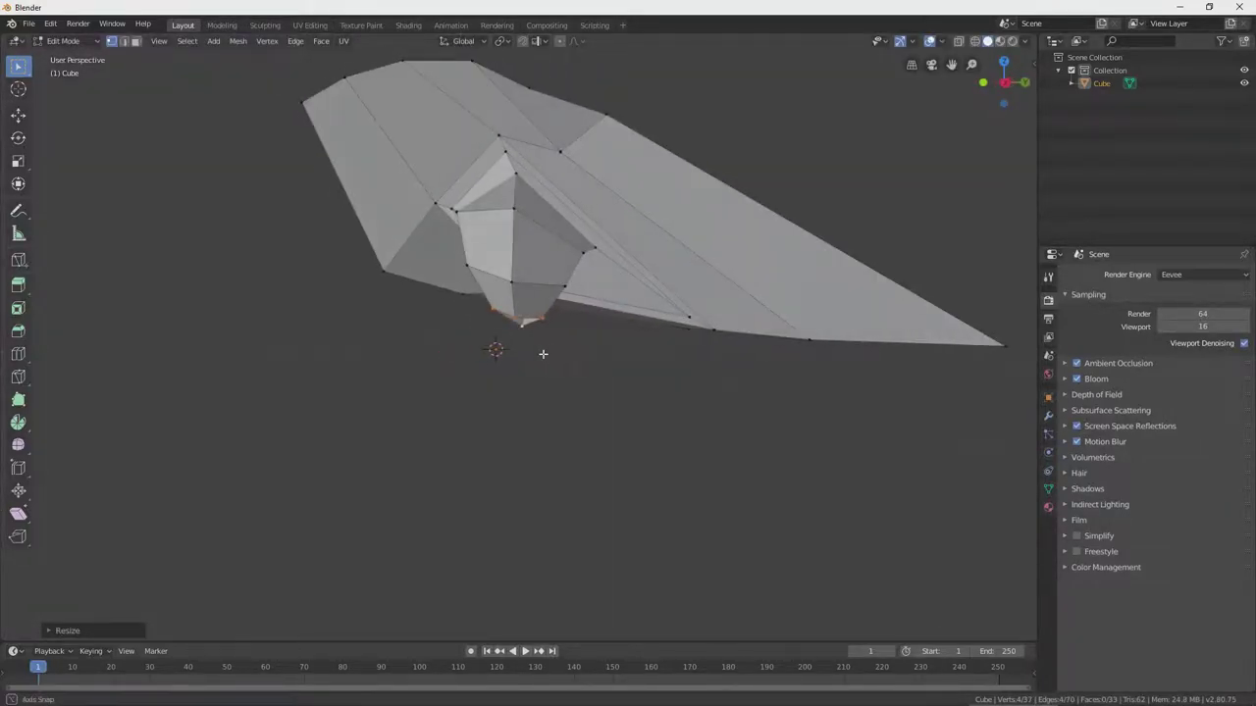
pyautogui.press('g')
pyautogui.press('z')
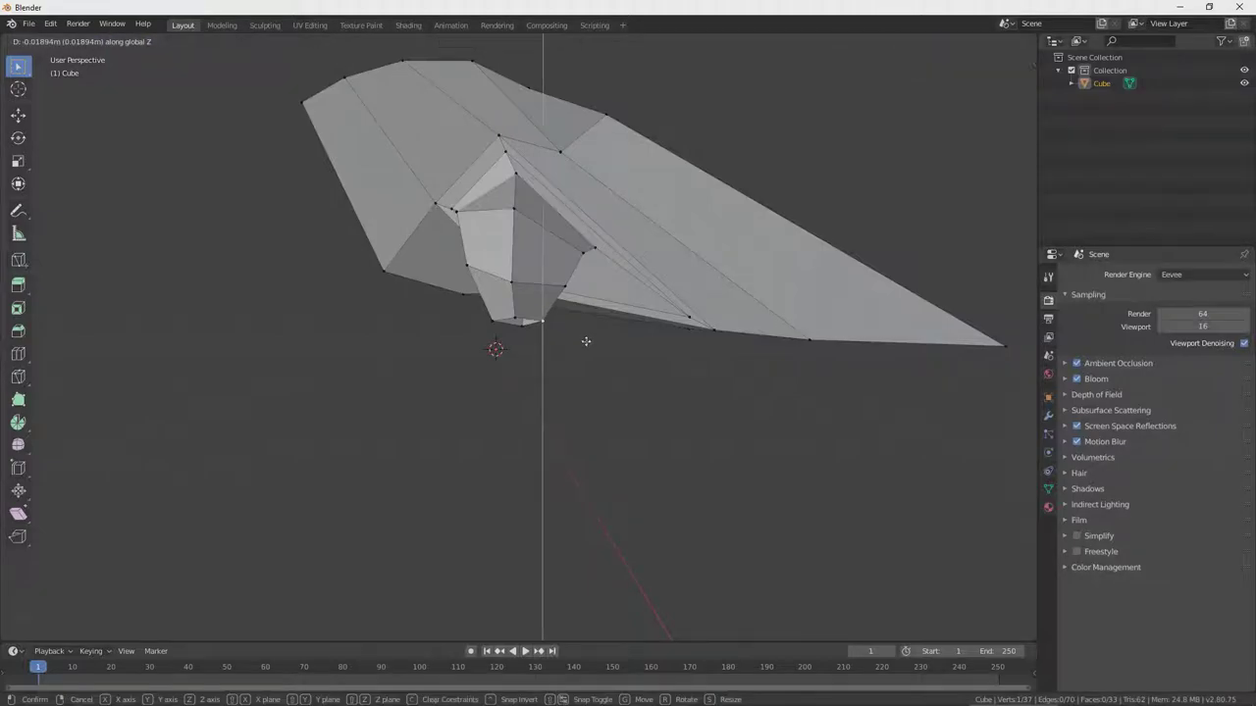
pyautogui.rightClick(584, 341)
pyautogui.click(517, 321)
pyautogui.press('g')
pyautogui.click(522, 329)
# - Extrude the leg's end rim down about 0.16 m in the front view and scale it up into a flared foot
pyautogui.moveTo(522, 328); pyautogui.dragTo(678, 359, button='middle')
pyautogui.press('KP_1')
pyautogui.press('g')
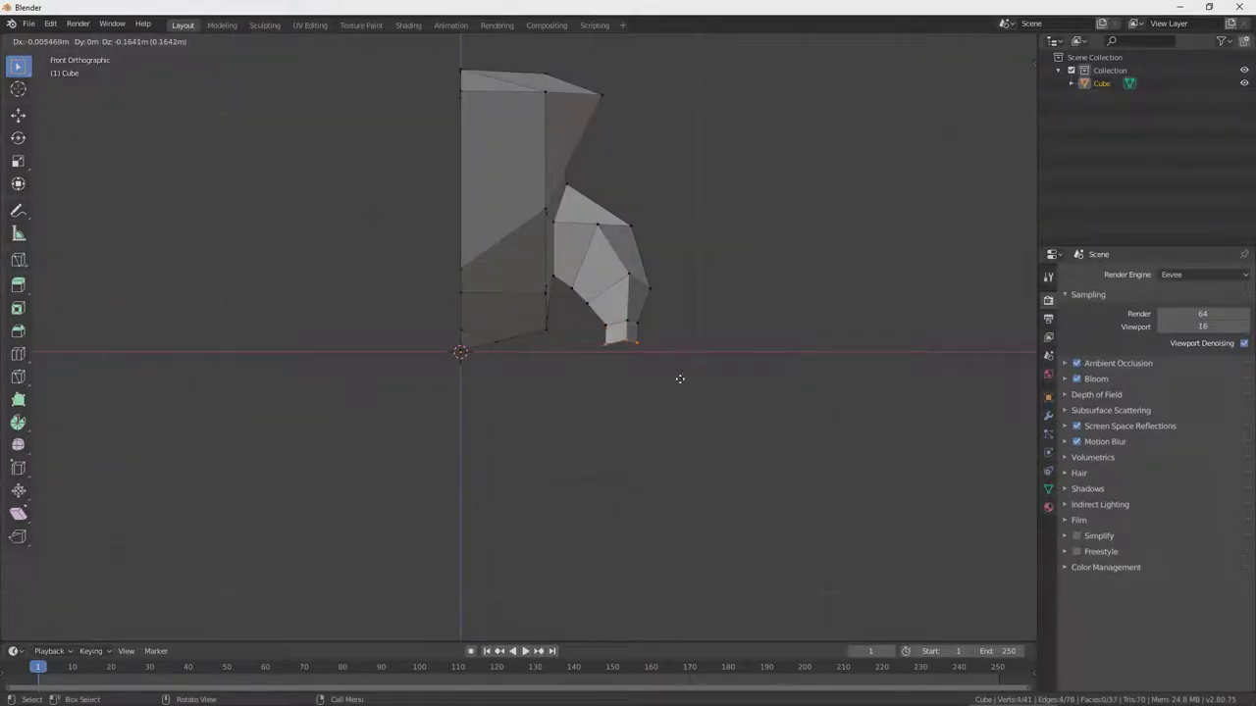
pyautogui.click(680, 379)
pyautogui.press('s')
pyautogui.click(786, 377)
# - Reposition one vertex of the foot's flared base rim without an axis constraint
pyautogui.moveTo(784, 378); pyautogui.dragTo(592, 477, button='middle')
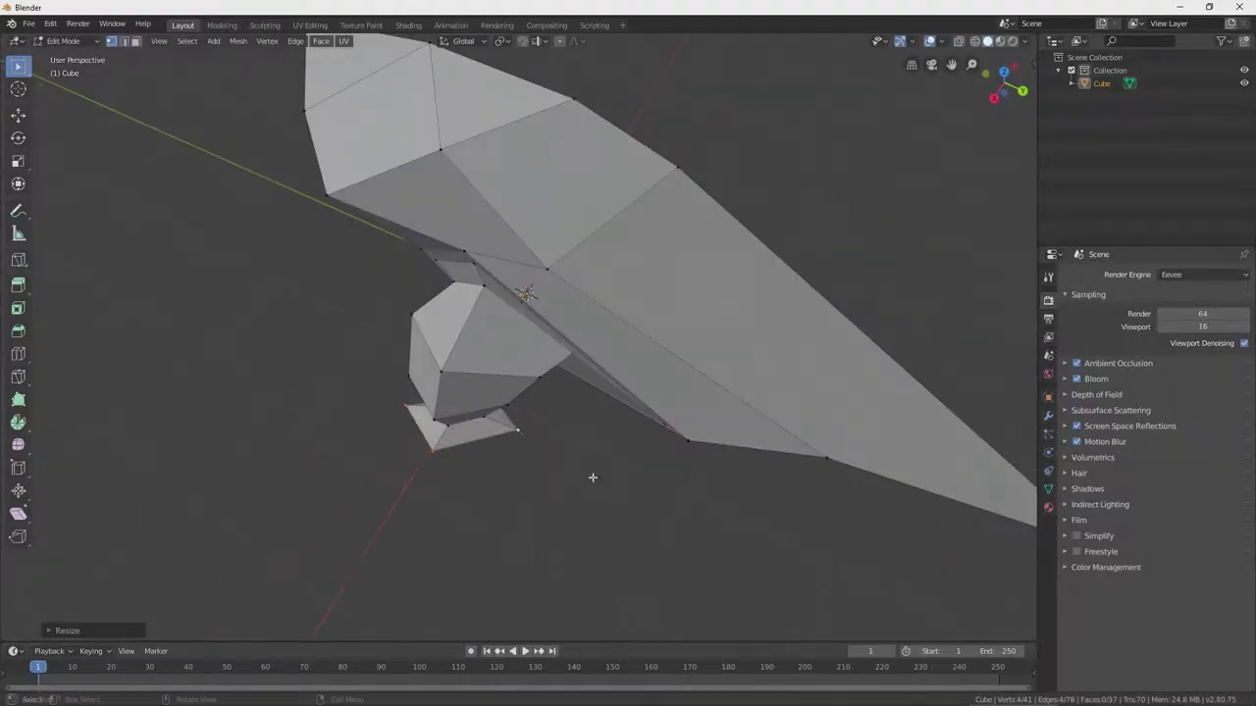
pyautogui.click(579, 446)
pyautogui.press('g')
pyautogui.click(610, 429)
# - Reposition the foot's front base vertex along X and Y, and adjust the base height along Z
pyautogui.moveTo(610, 429); pyautogui.dragTo(750, 373, button='middle')
pyautogui.click(707, 387)
pyautogui.press('g')
pyautogui.press('x')
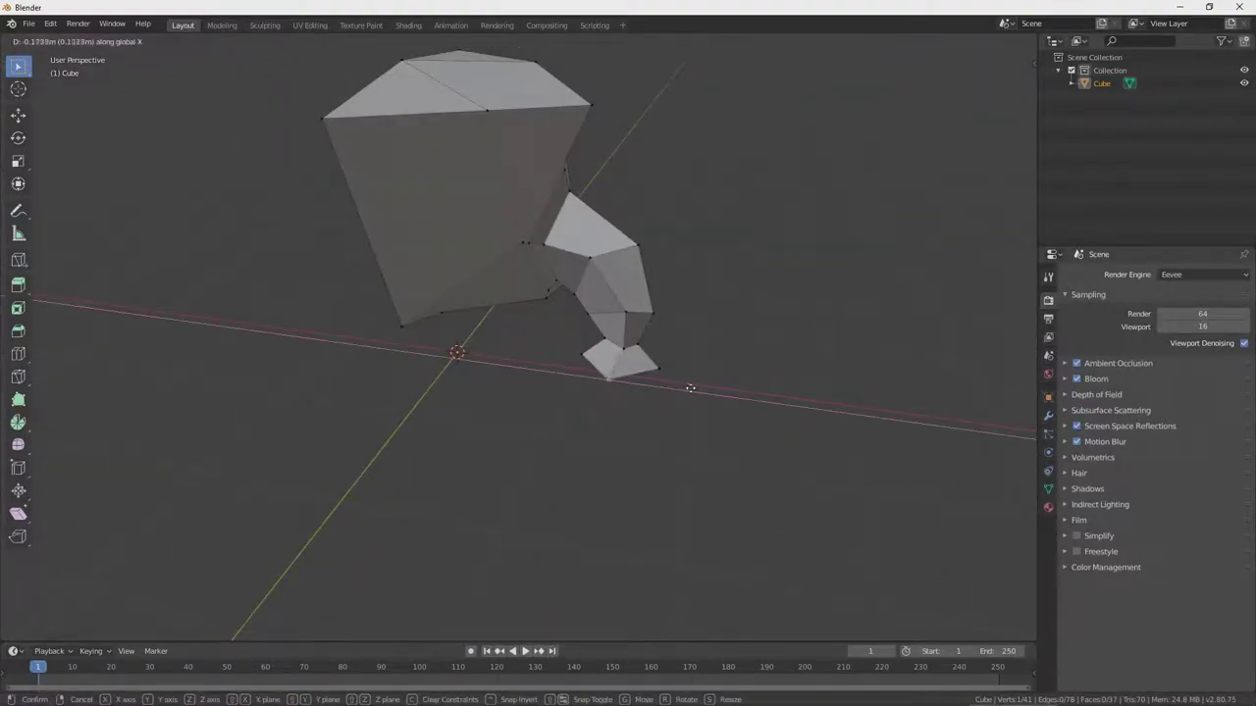
pyautogui.click(690, 387)
pyautogui.press('g')
pyautogui.press('y')
pyautogui.click(687, 412)
pyautogui.moveTo(686, 412); pyautogui.dragTo(570, 357, button='middle')
pyautogui.press('g')
pyautogui.press('z')
pyautogui.click(687, 401)
# - Move the foot's outer, middle and inner base vertices along Z to the ground line in the front view
pyautogui.click(664, 346)
pyautogui.press('g')
pyautogui.press('z')
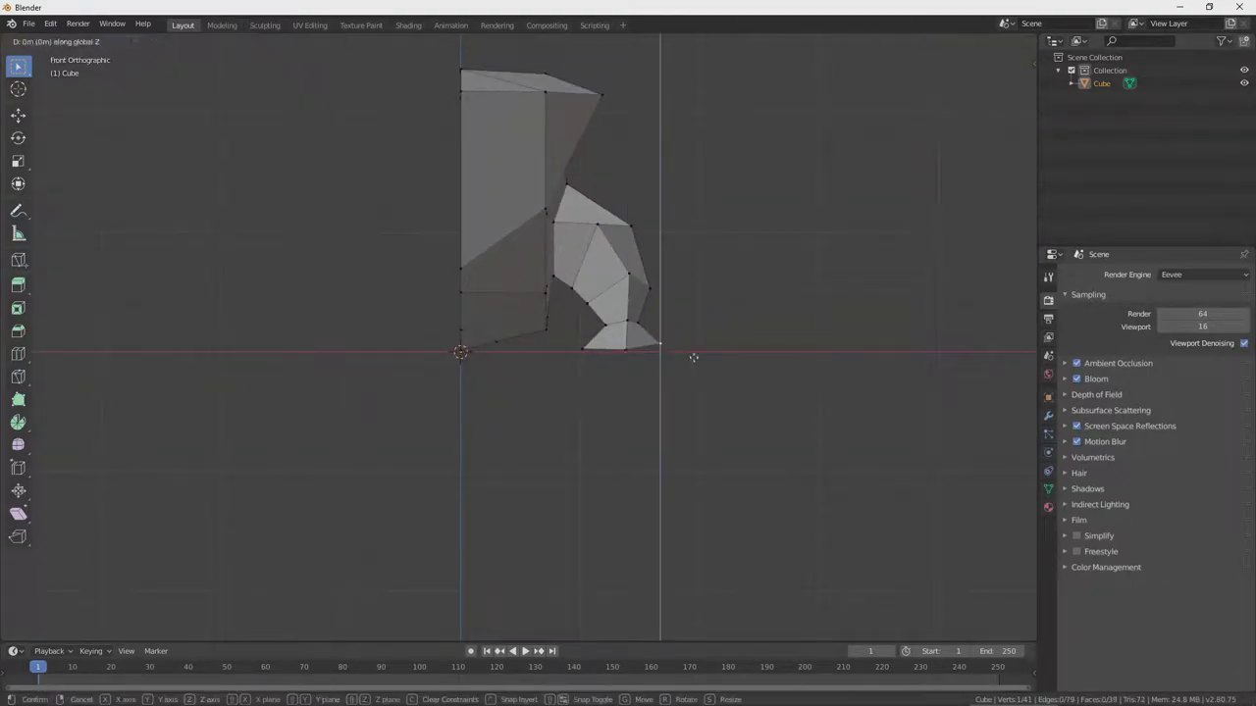
pyautogui.click(694, 360)
pyautogui.click(625, 355)
pyautogui.press('g')
pyautogui.press('z')
pyautogui.click(624, 363)
pyautogui.press('g')
pyautogui.press('z')
pyautogui.click(623, 361)
pyautogui.click(584, 352)
pyautogui.press('g')
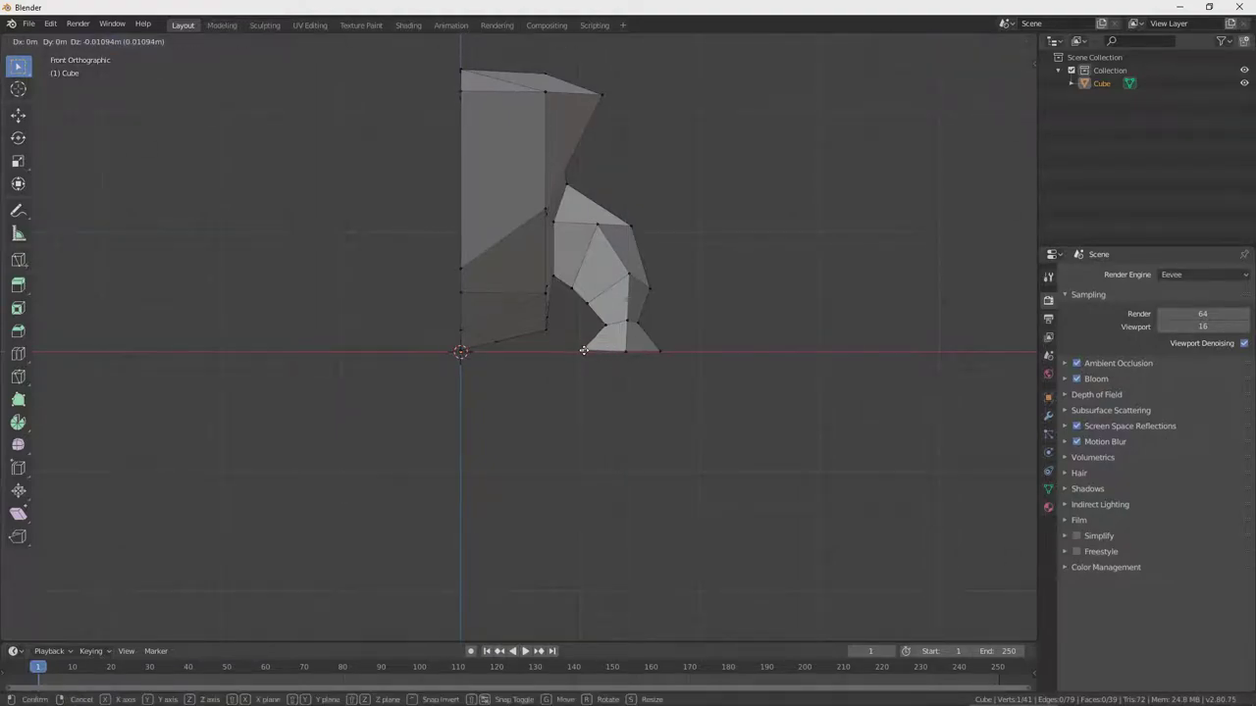
pyautogui.press('z')
pyautogui.click(585, 353)
# - Move another base vertex of the foot along X and adjust its height along Z
pyautogui.moveTo(586, 353); pyautogui.dragTo(730, 374, button='middle')
pyautogui.click(439, 348)
pyautogui.press('g')
pyautogui.press('x')
pyautogui.click(430, 372)
pyautogui.press('g')
pyautogui.press('z')
pyautogui.click(429, 392)
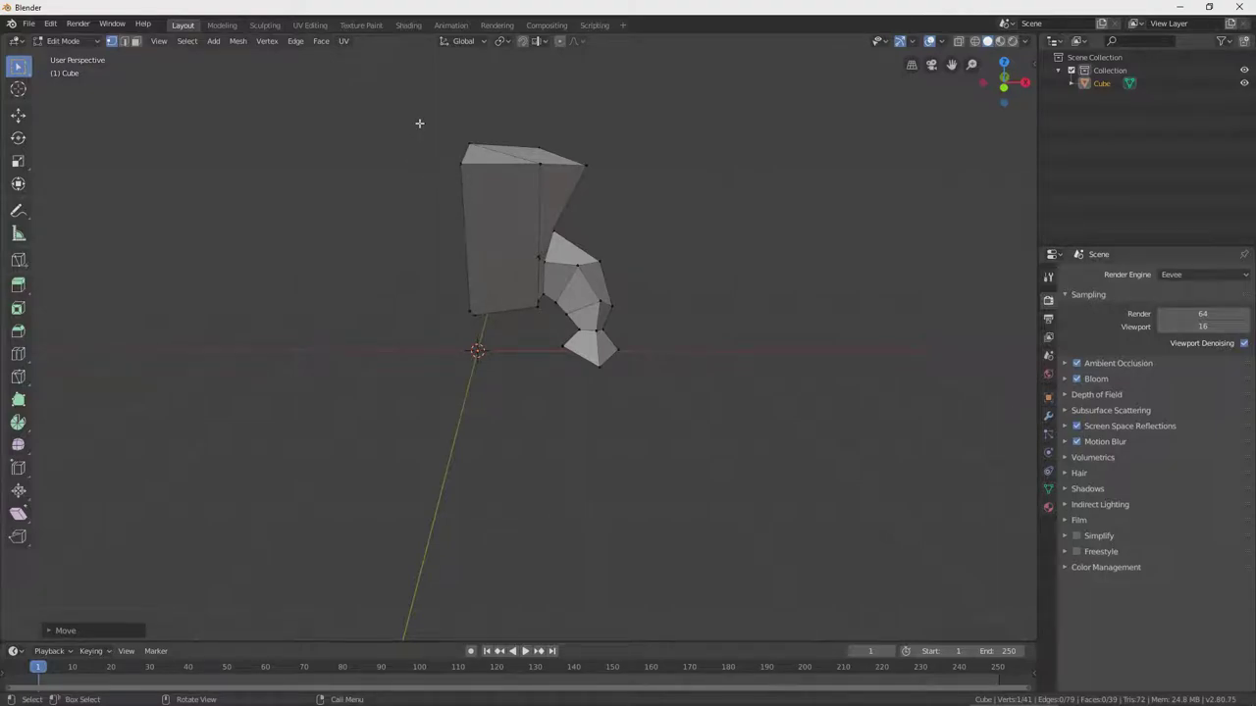
# - Select the entire half mesh, including the leg
pyautogui.press('a')
pyautogui.moveTo(439, 149); pyautogui.dragTo(635, 207, button='middle')
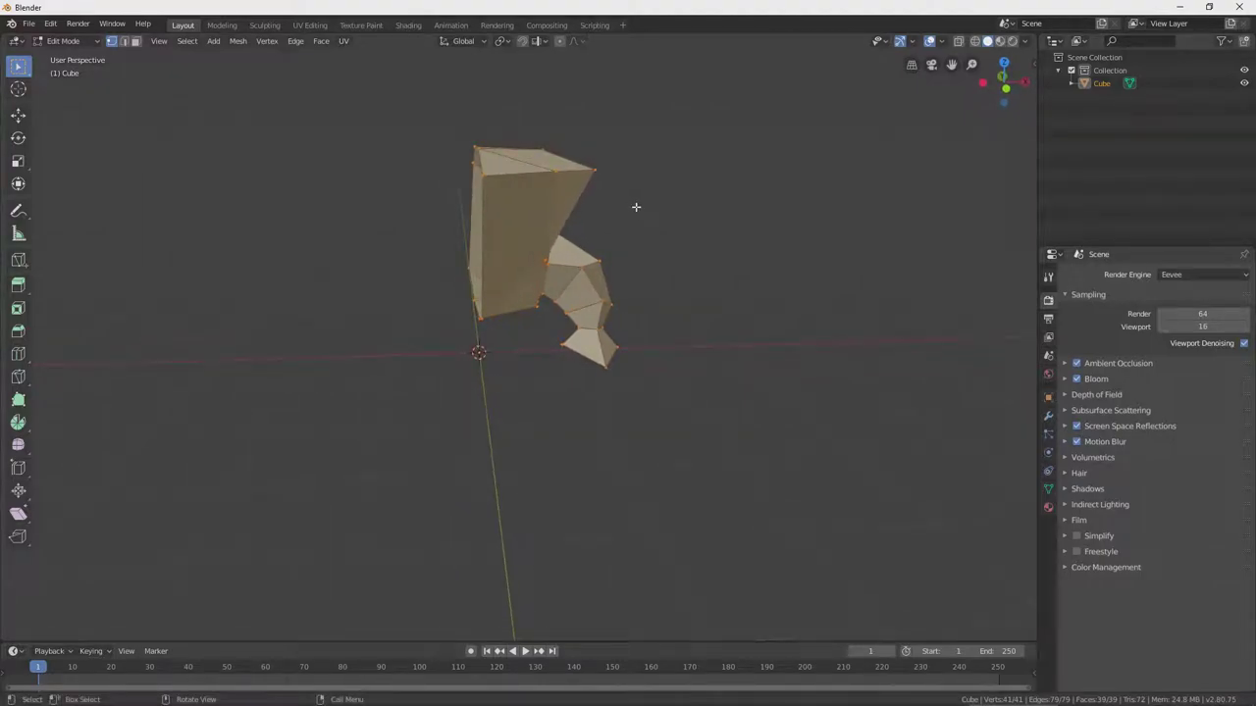
# - Try placing a duplicate of the selected half mesh beside the original
pyautogui.hotkey('shift', 'd')
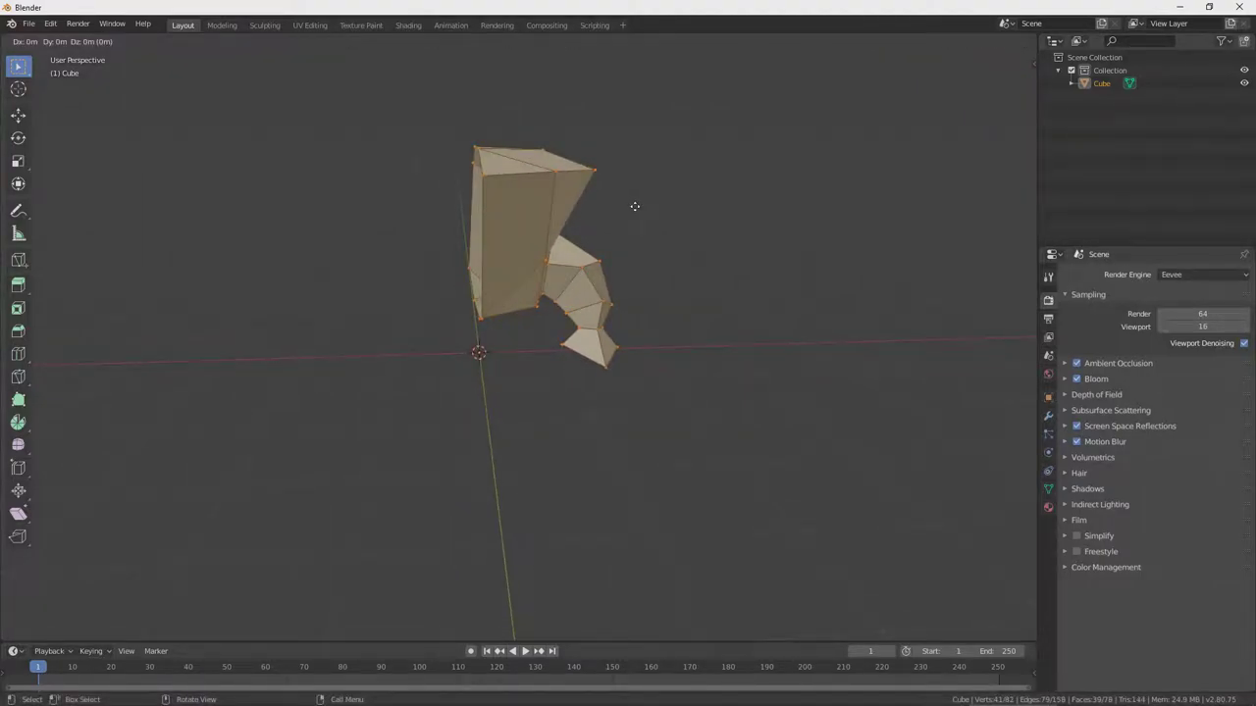
pyautogui.click(526, 207)
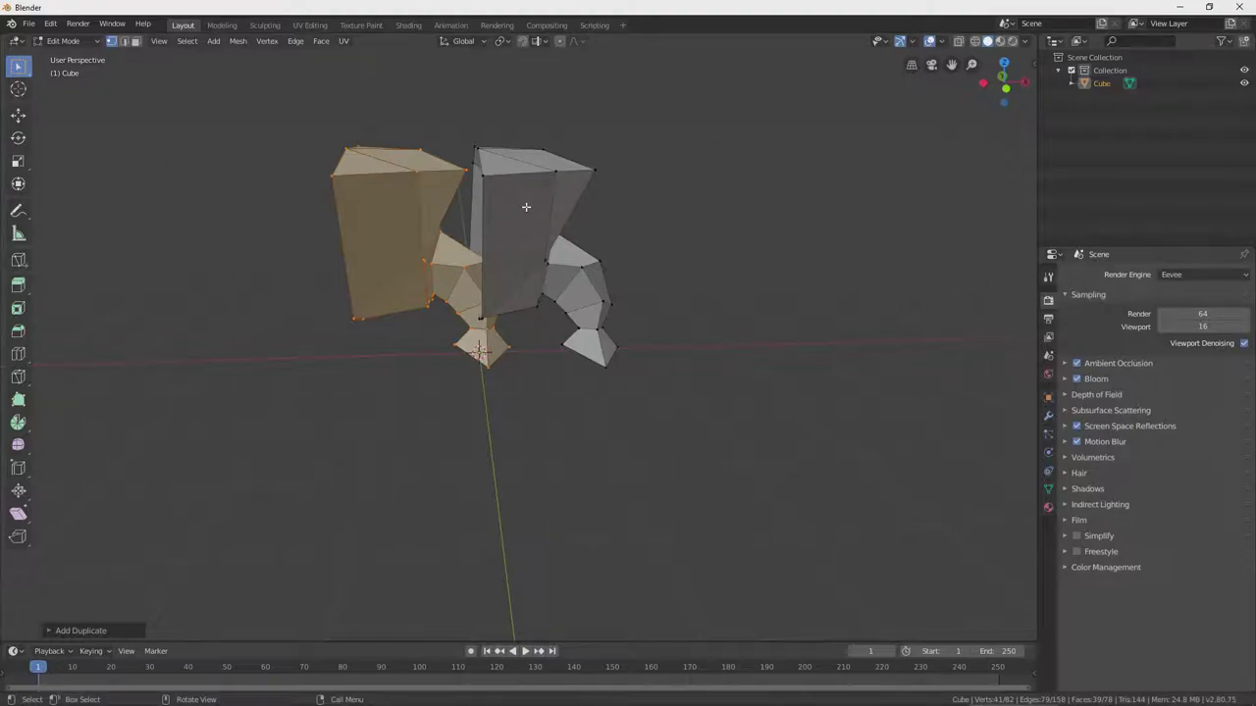
pyautogui.hotkey('ctrl', 'z')
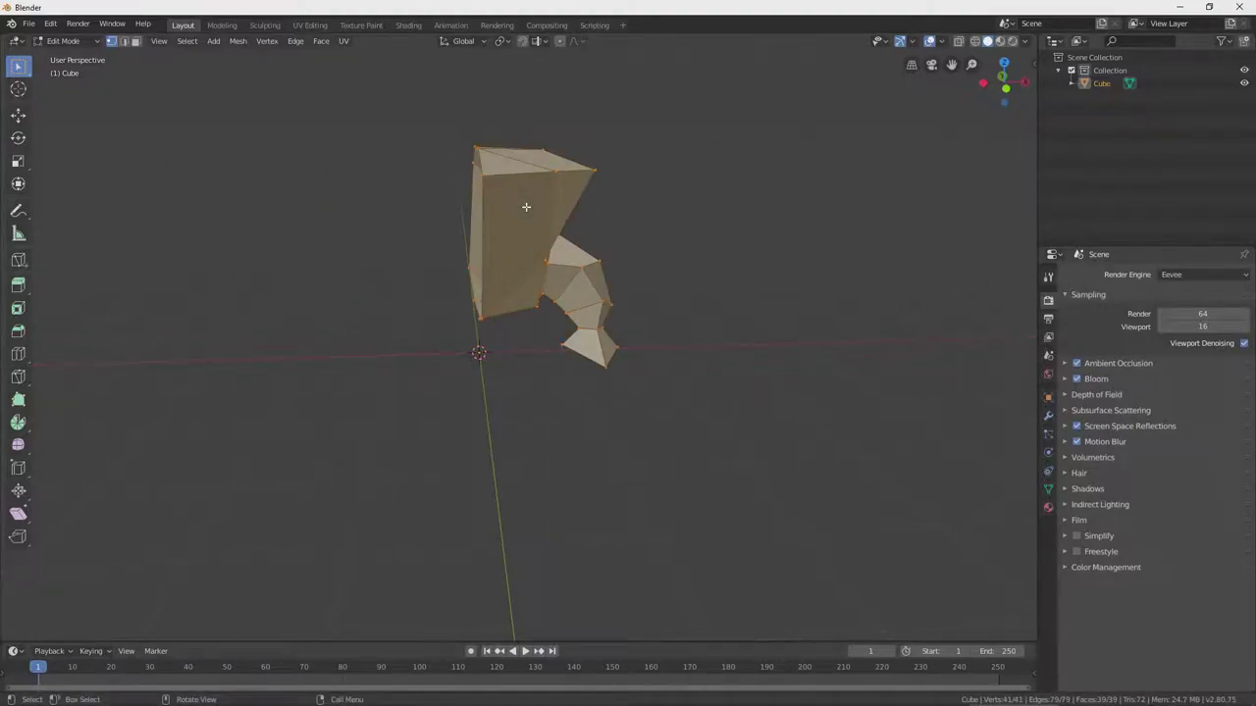
# - Set the pivot point to 3D Cursor and duplicate the selected half mesh in place
pyautogui.click(500, 42)
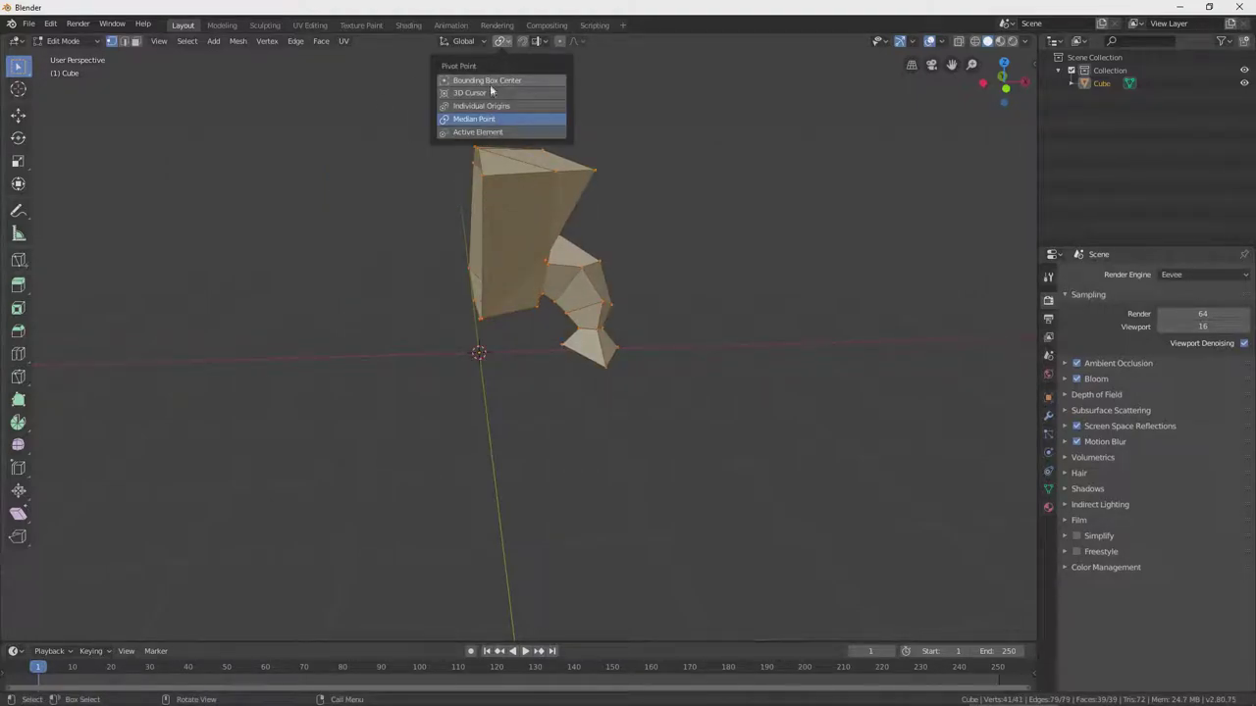
pyautogui.click(491, 93)
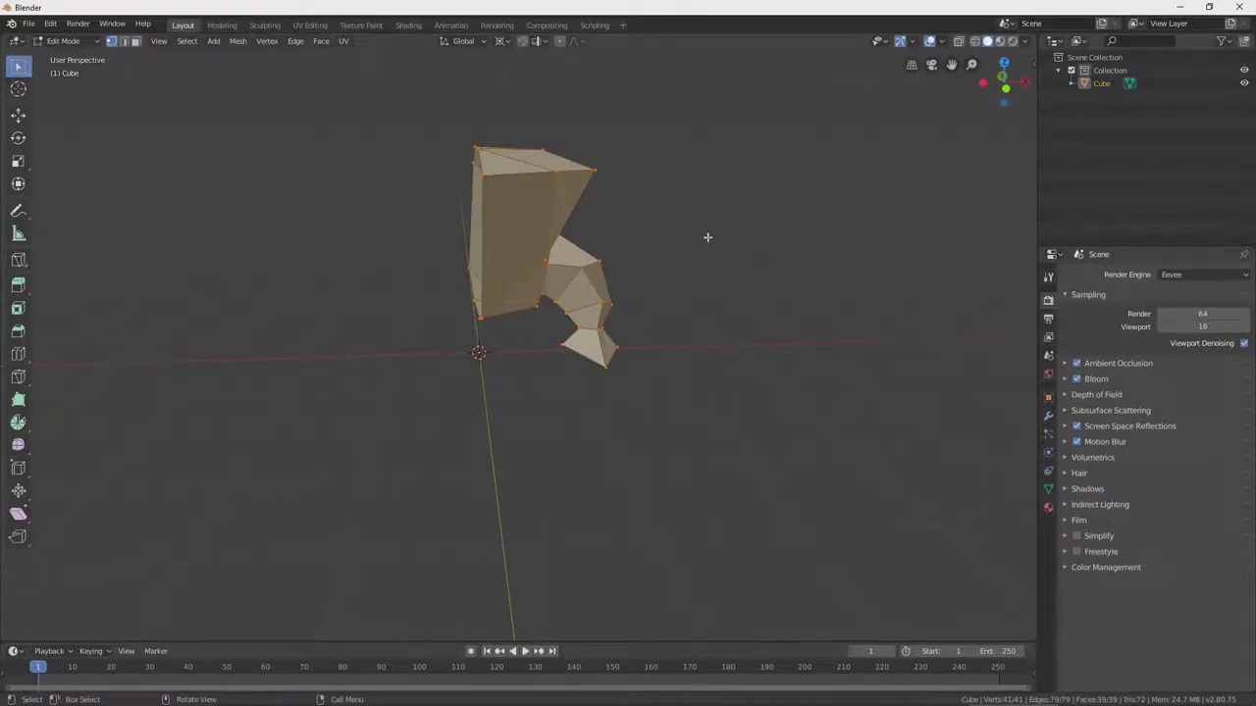
pyautogui.press('g')
pyautogui.rightClick(600, 230)
pyautogui.hotkey('shift', 'd')
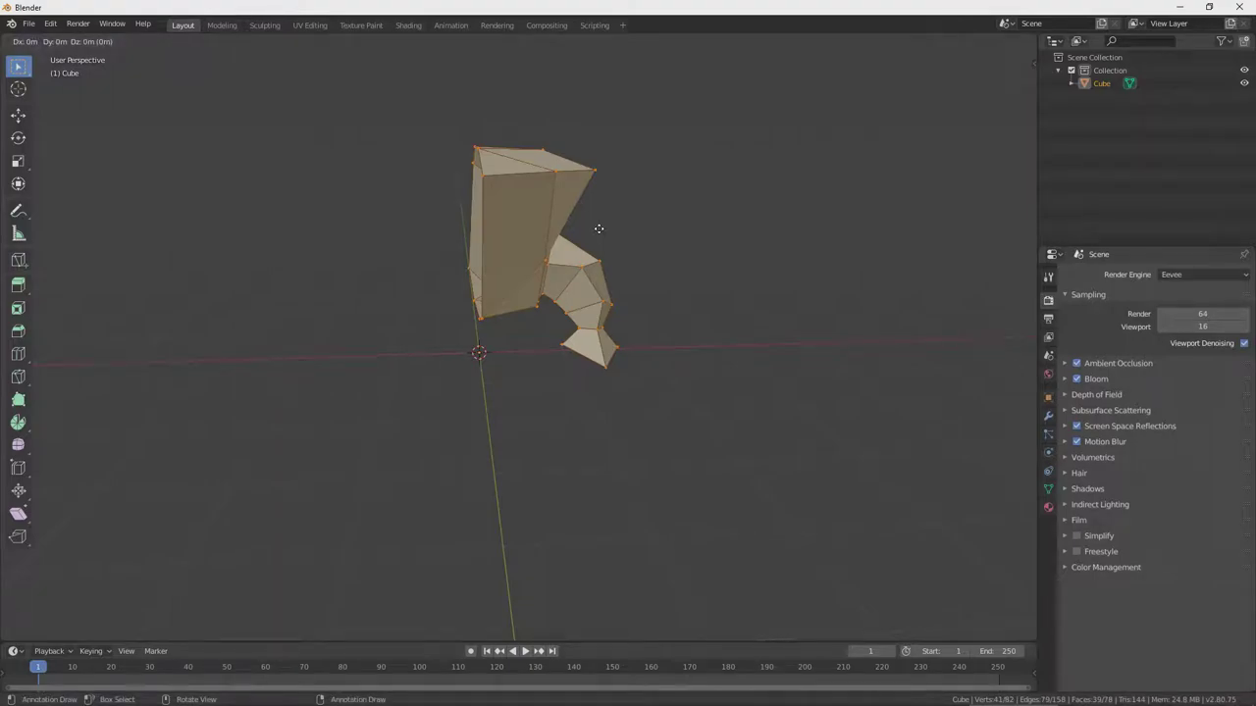
pyautogui.press('Escape')
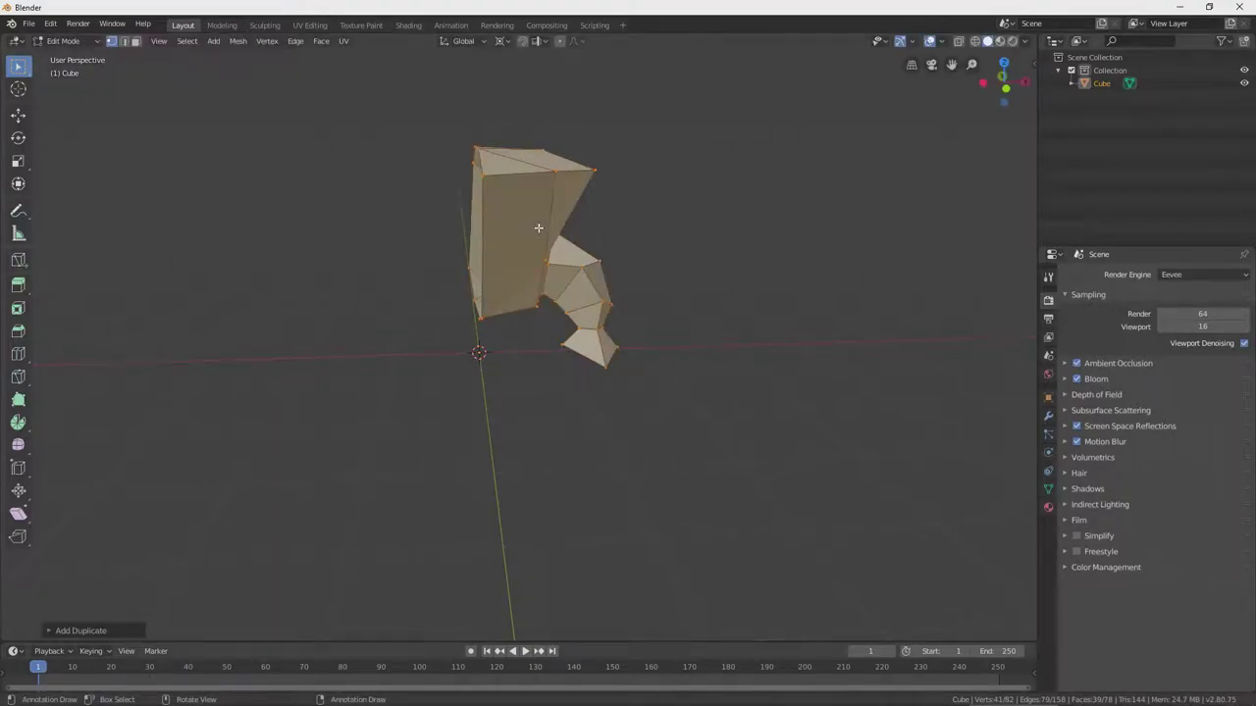
# - Try to mirror the duplicated half along Y Global
pyautogui.rightClick(538, 228)
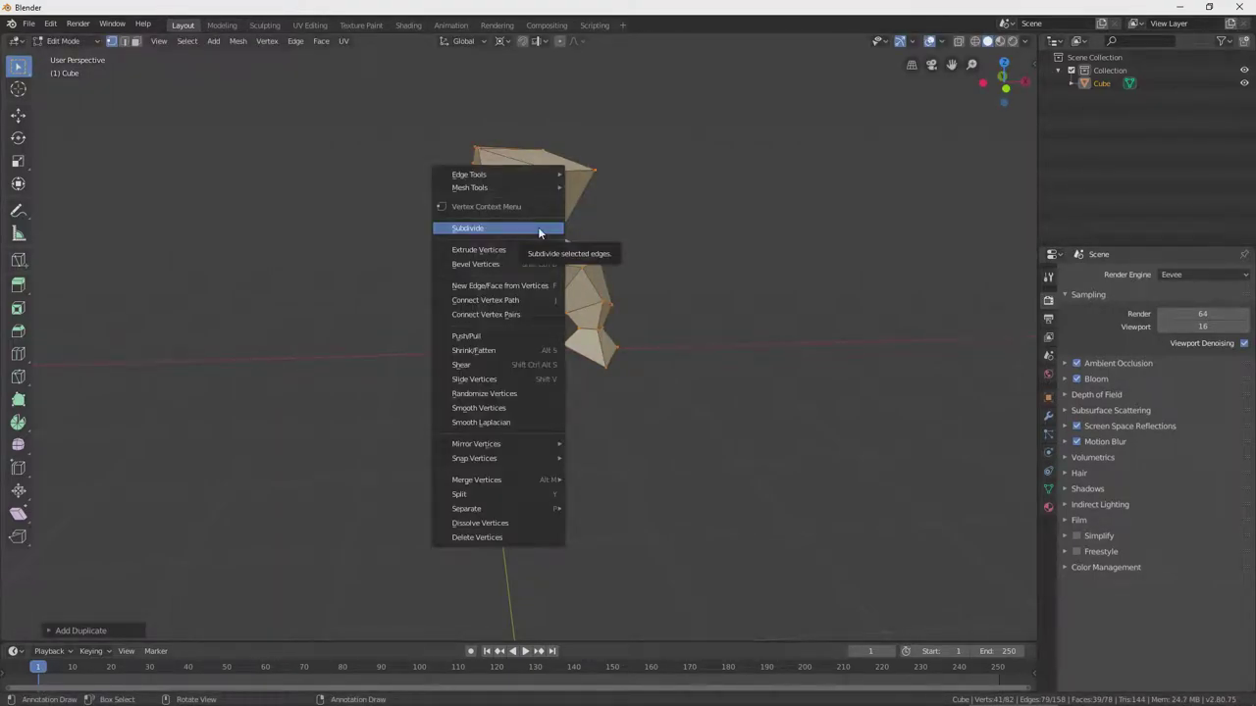
pyautogui.moveTo(527, 449)
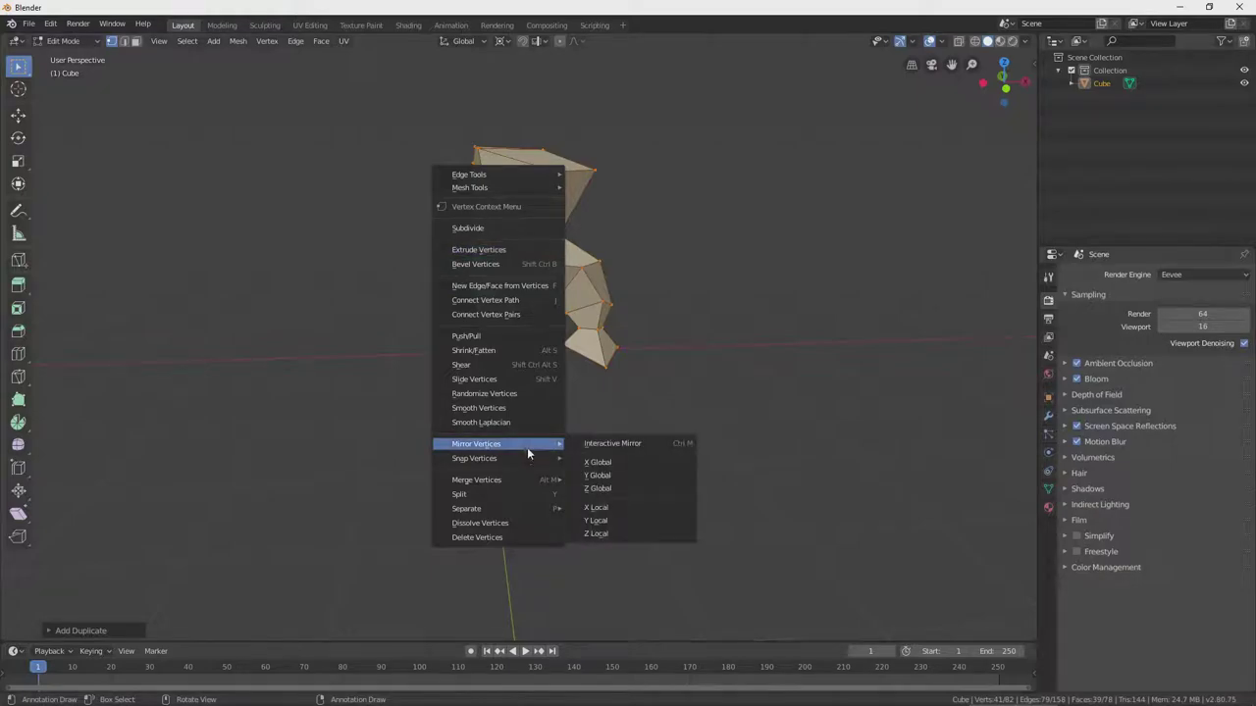
pyautogui.click(603, 473)
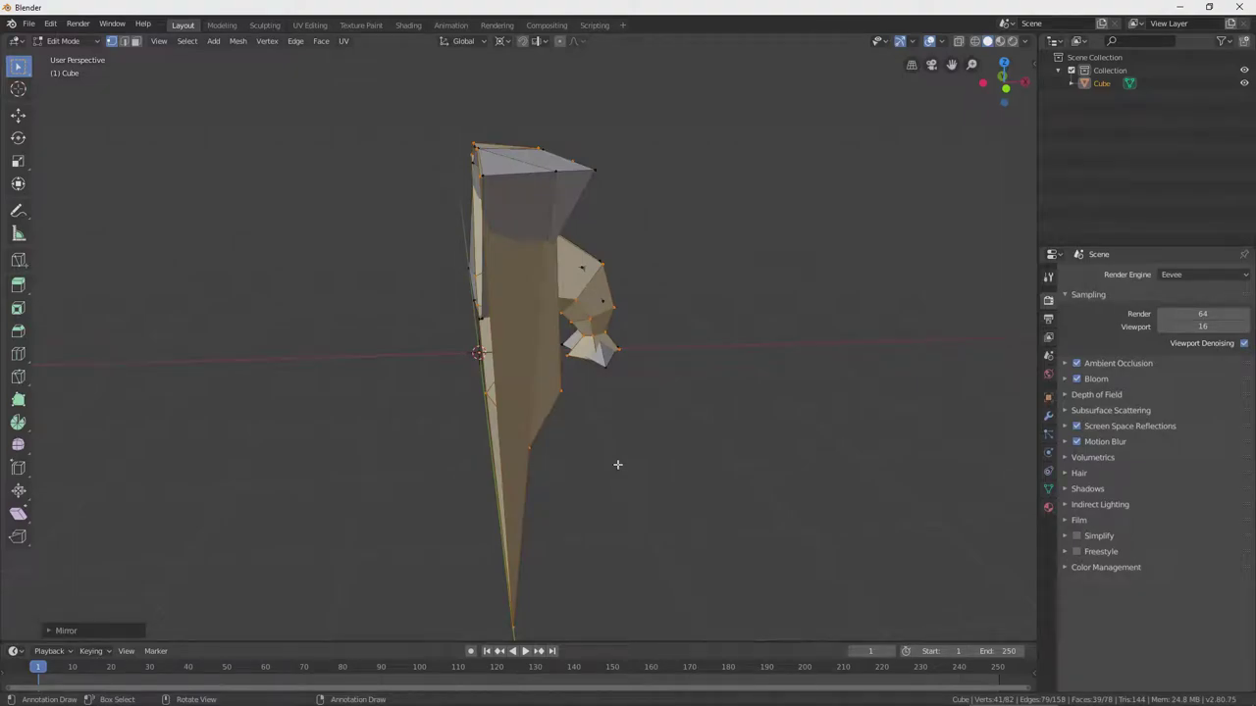
pyautogui.hotkey('ctrl', 'z')
# - Mirror the duplicated half along X Global to form the opposite side of the body
pyautogui.rightClick(495, 299)
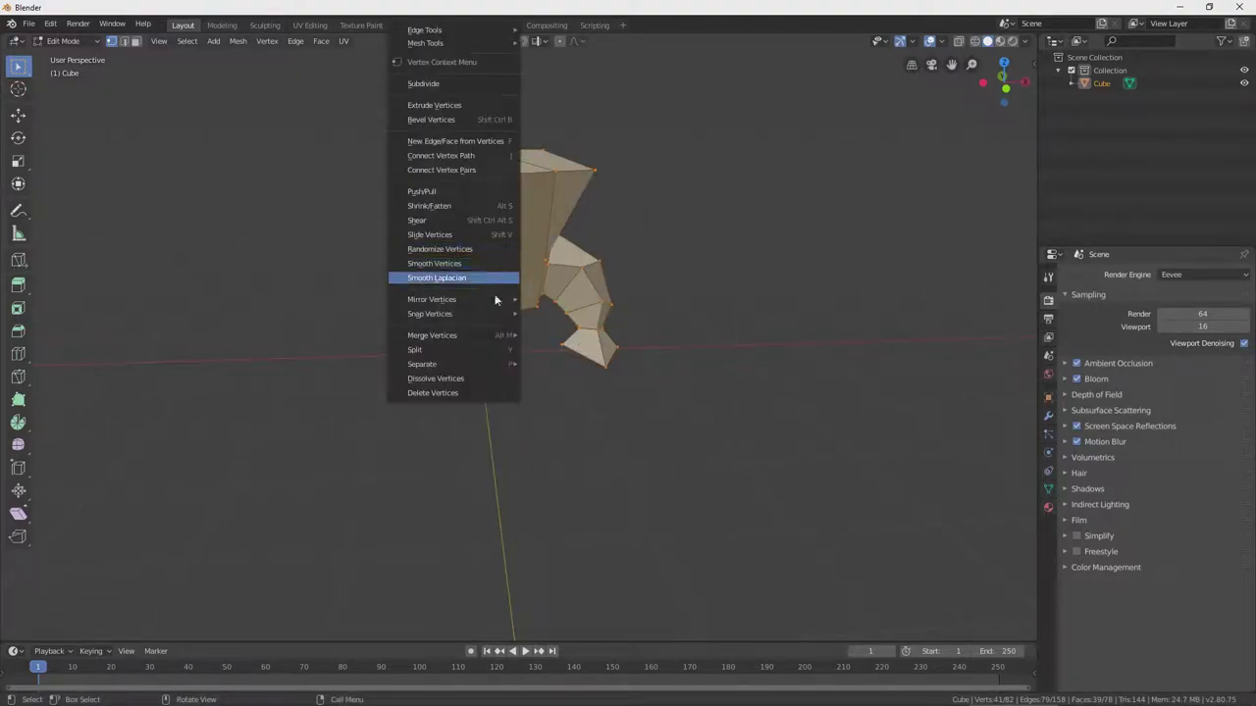
pyautogui.moveTo(495, 299)
pyautogui.click(572, 320)
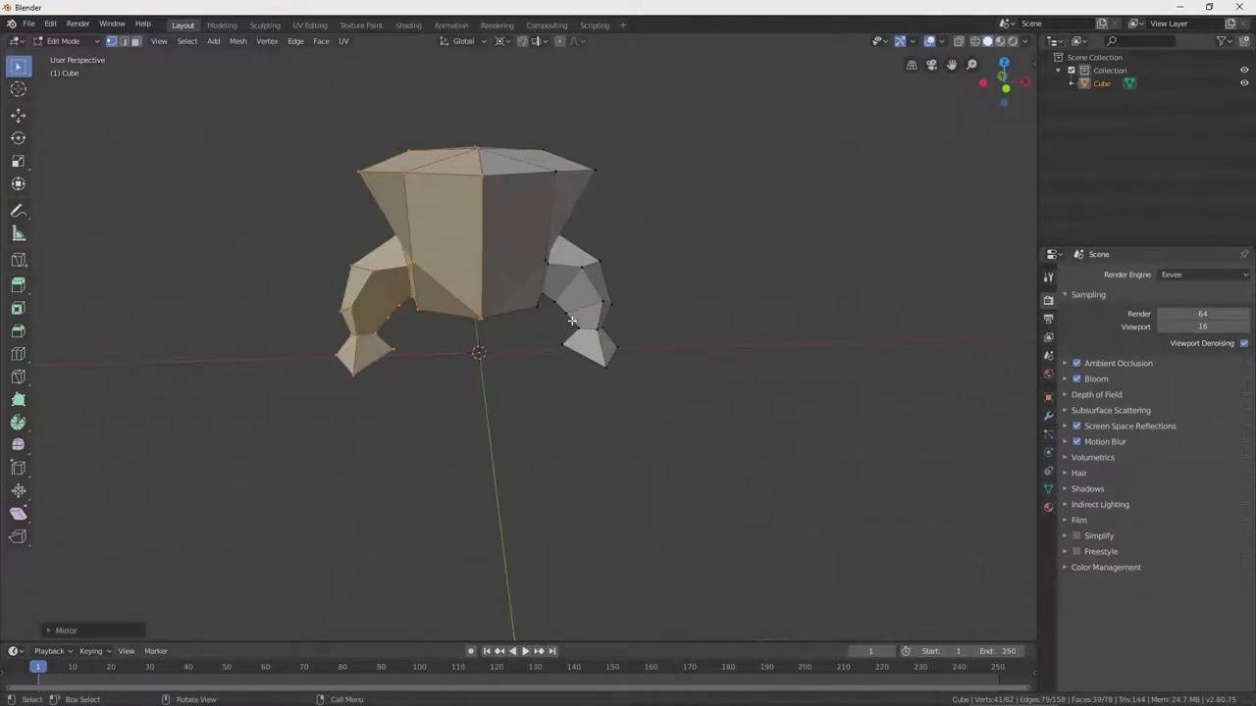
# - Switch the viewport to wireframe shading to expose the vertices along the mirrored seam
pyautogui.moveTo(572, 321); pyautogui.dragTo(566, 350, button='middle')
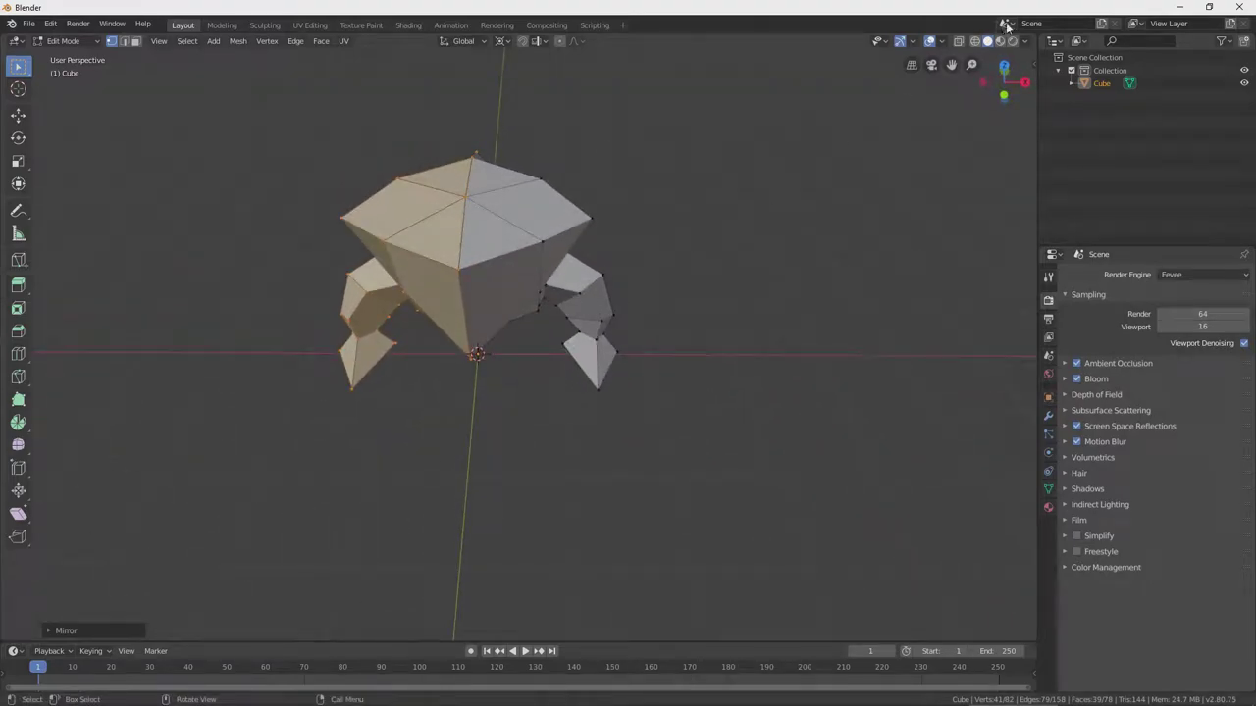
pyautogui.click(976, 42)
pyautogui.moveTo(835, 239)
pyautogui.mouseDown(button='middle')
pyautogui.moveTo(858, 252)
pyautogui.moveTo(780, 278)
pyautogui.mouseUp(button='middle')
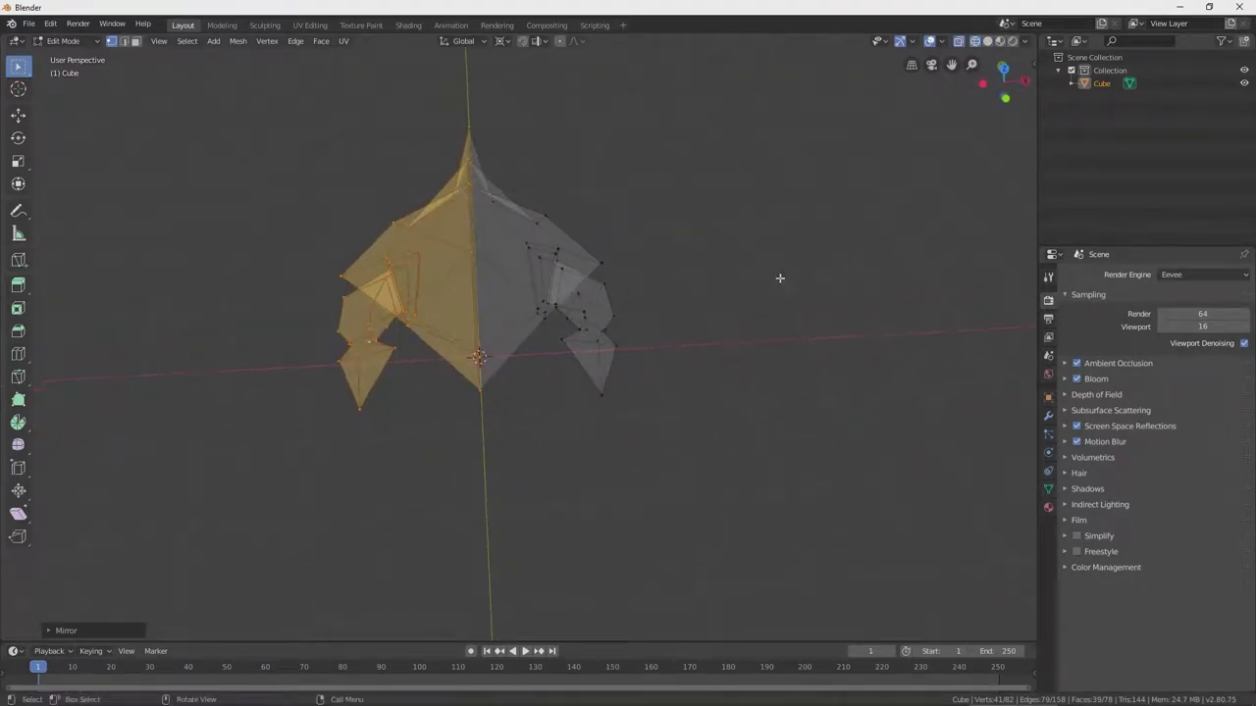
# - Merge a pair of vertices on the upper centre seam using At Last
pyautogui.click(547, 308)
pyautogui.moveTo(547, 308); pyautogui.dragTo(549, 292, button='middle')
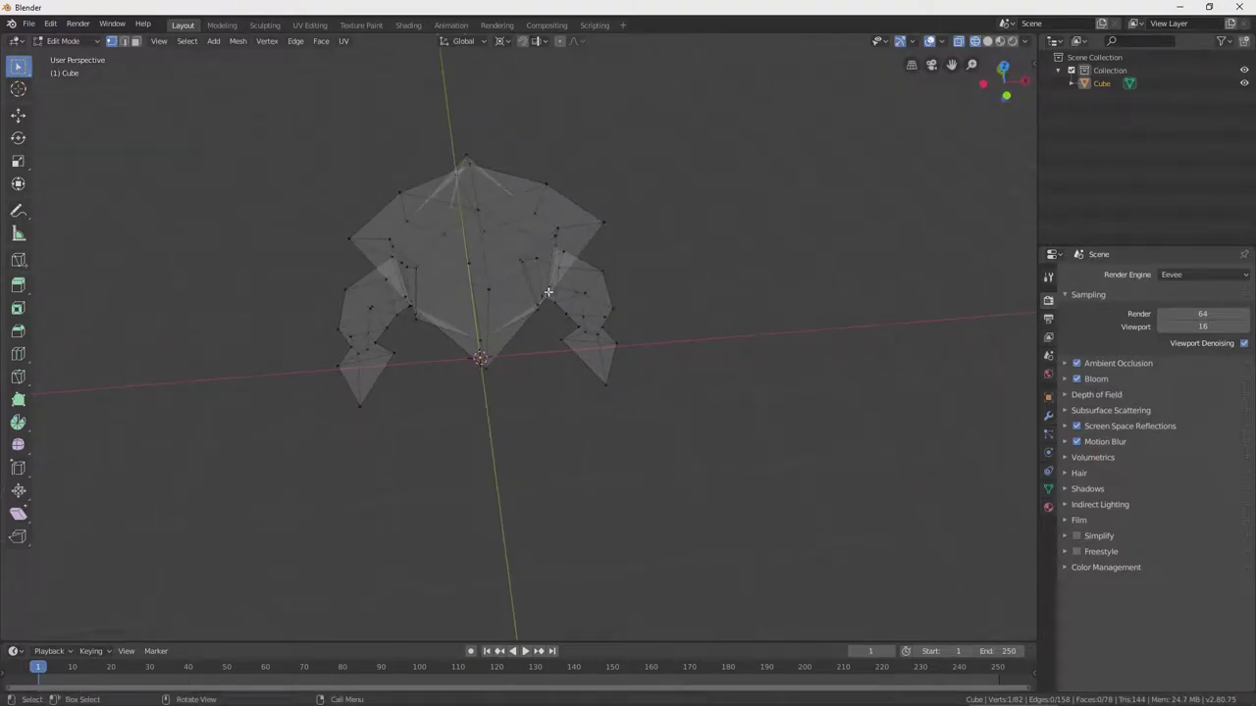
pyautogui.rightClick(478, 211)
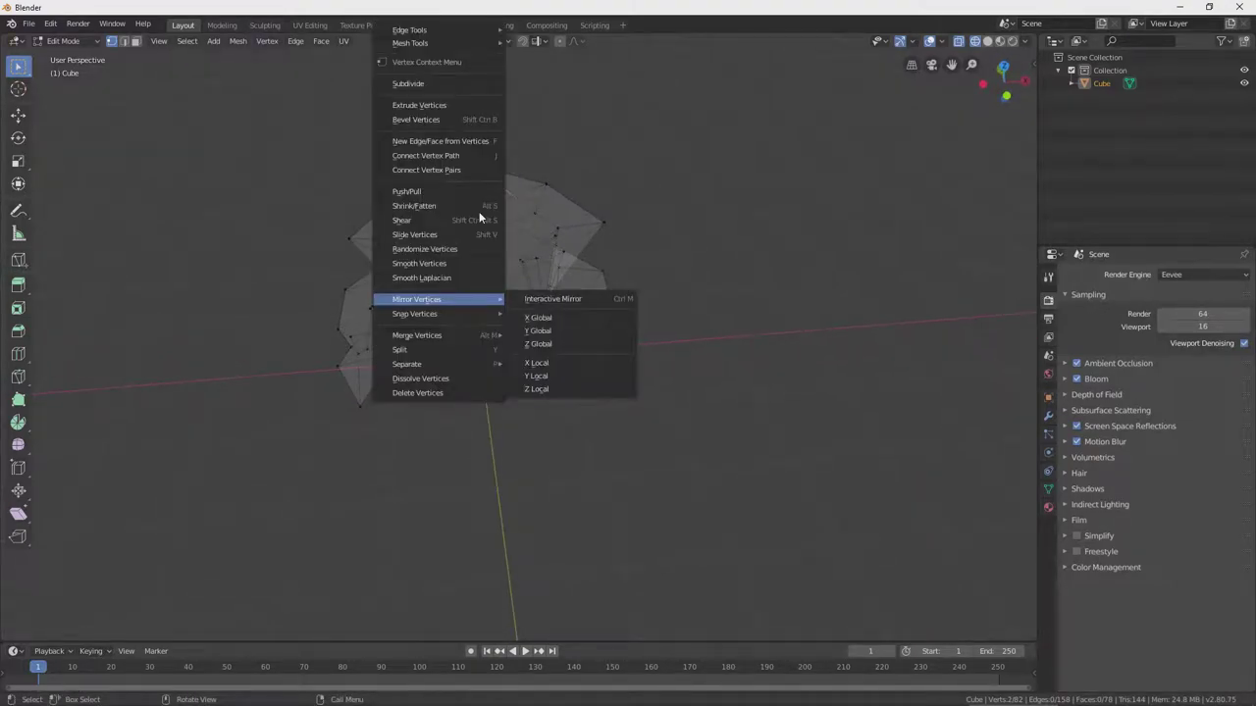
pyautogui.moveTo(466, 316)
pyautogui.moveTo(464, 338)
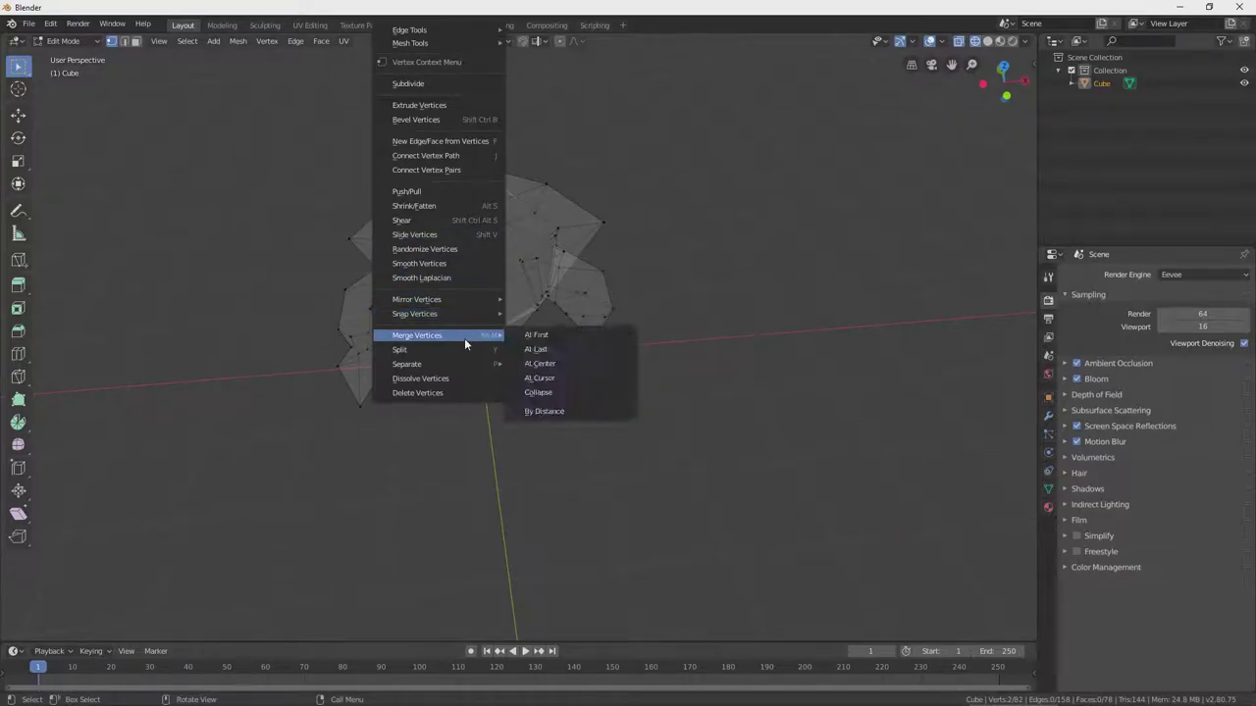
pyautogui.click(573, 348)
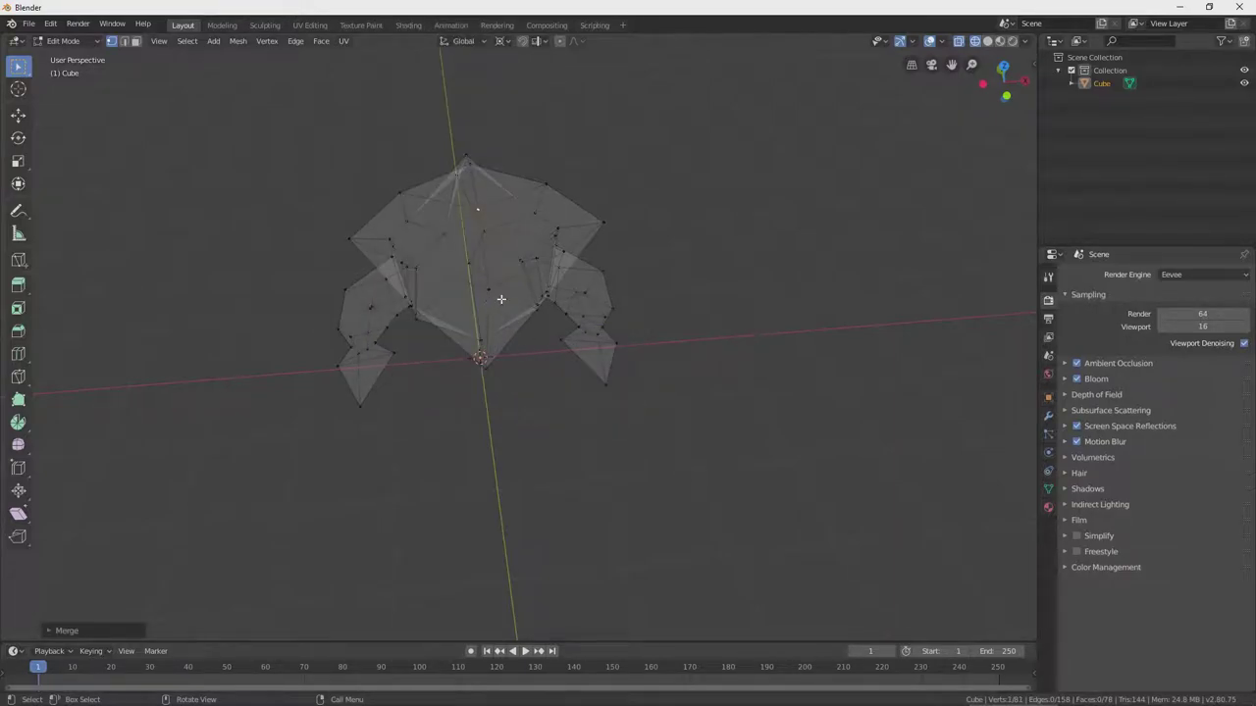
pyautogui.moveTo(491, 295); pyautogui.dragTo(480, 247, button='middle')
pyautogui.click(456, 212)
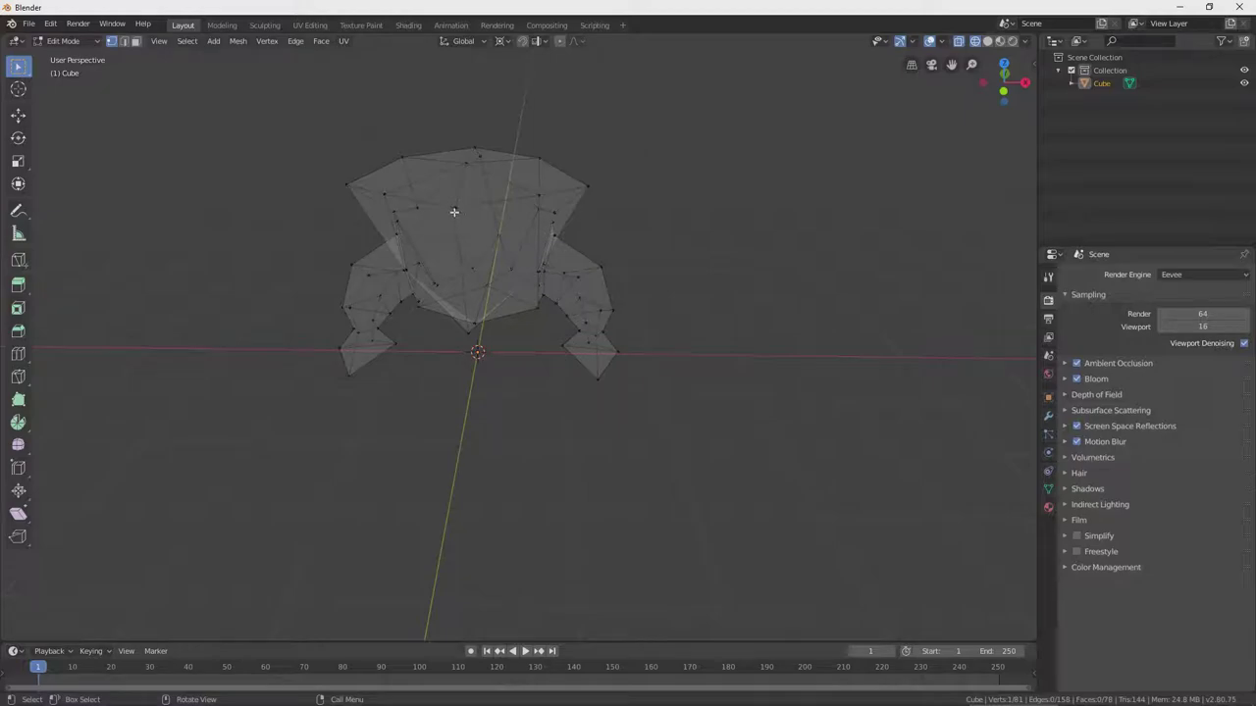
pyautogui.rightClick(454, 211)
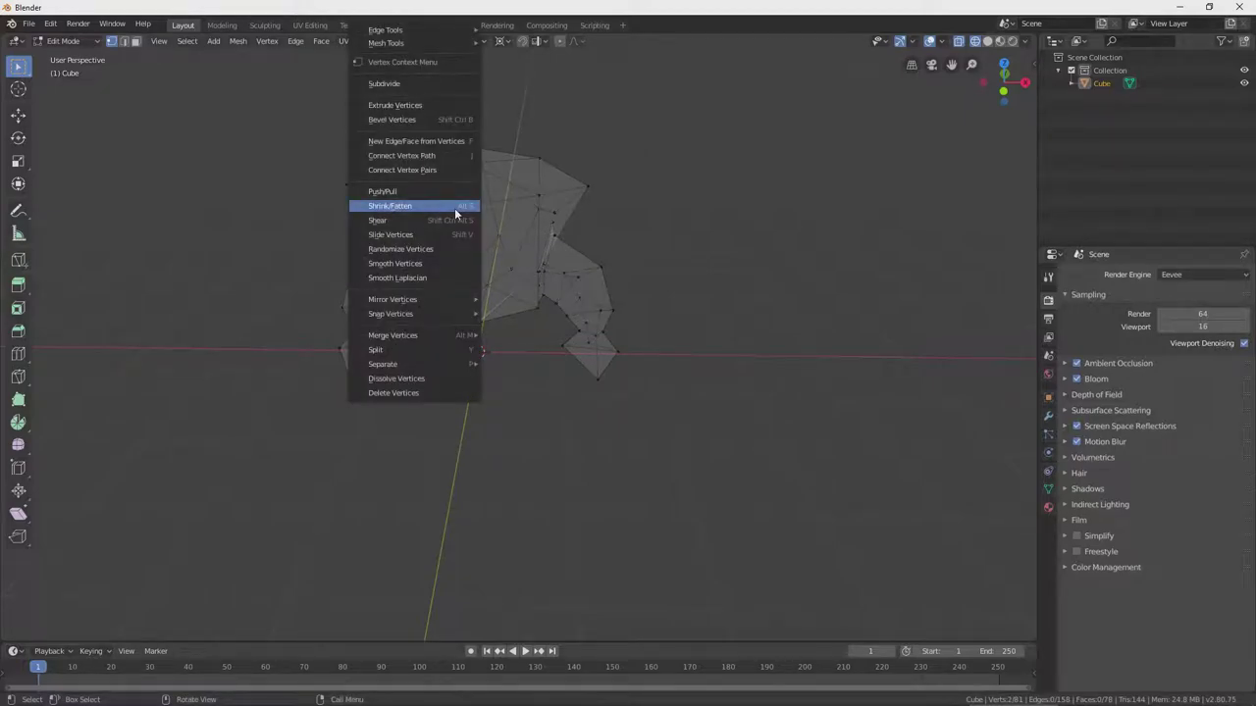
pyautogui.moveTo(461, 299)
pyautogui.click(515, 319)
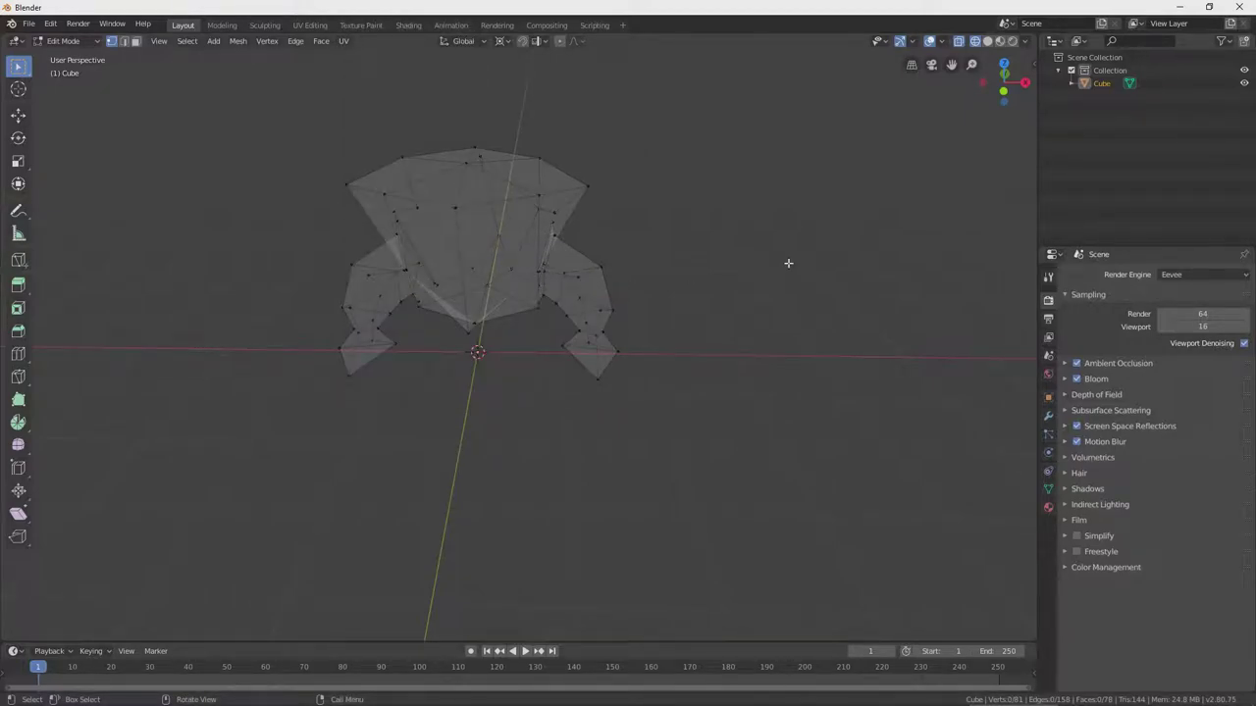
# - Merge the next two pairs of duplicate vertices on the body's centre seam using At Last
pyautogui.moveTo(788, 263); pyautogui.dragTo(801, 274, button='middle')
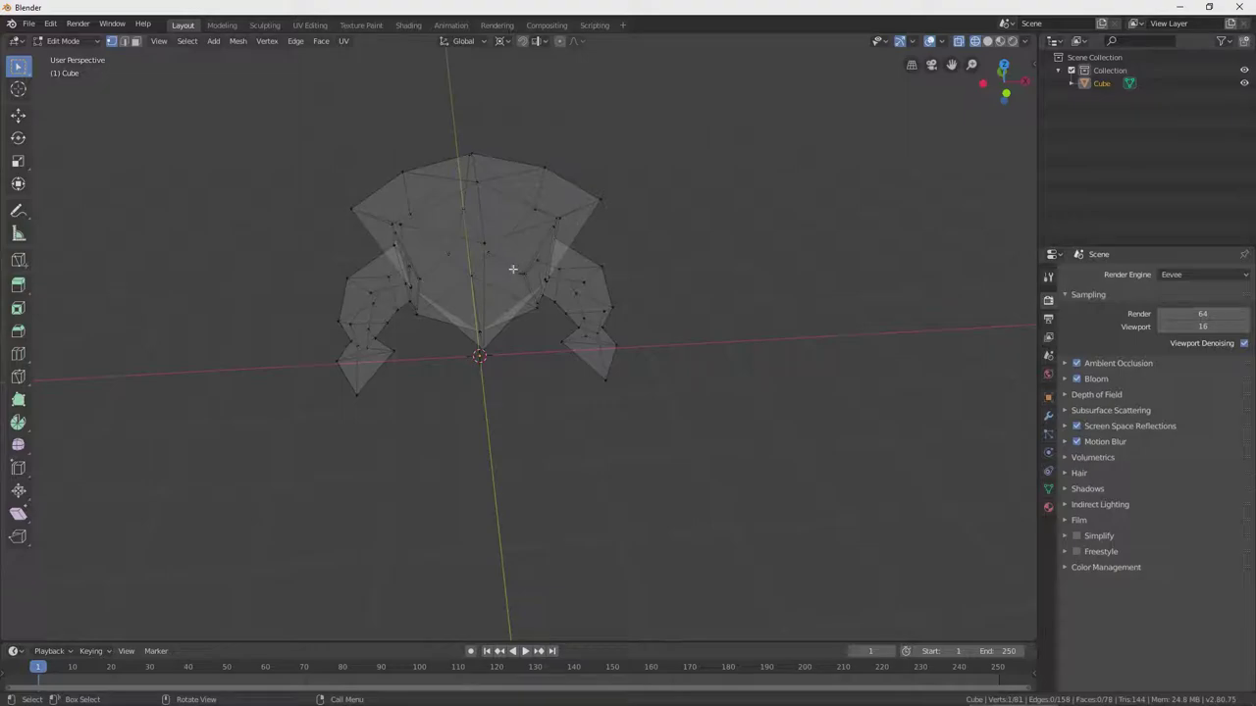
pyautogui.rightClick(484, 244)
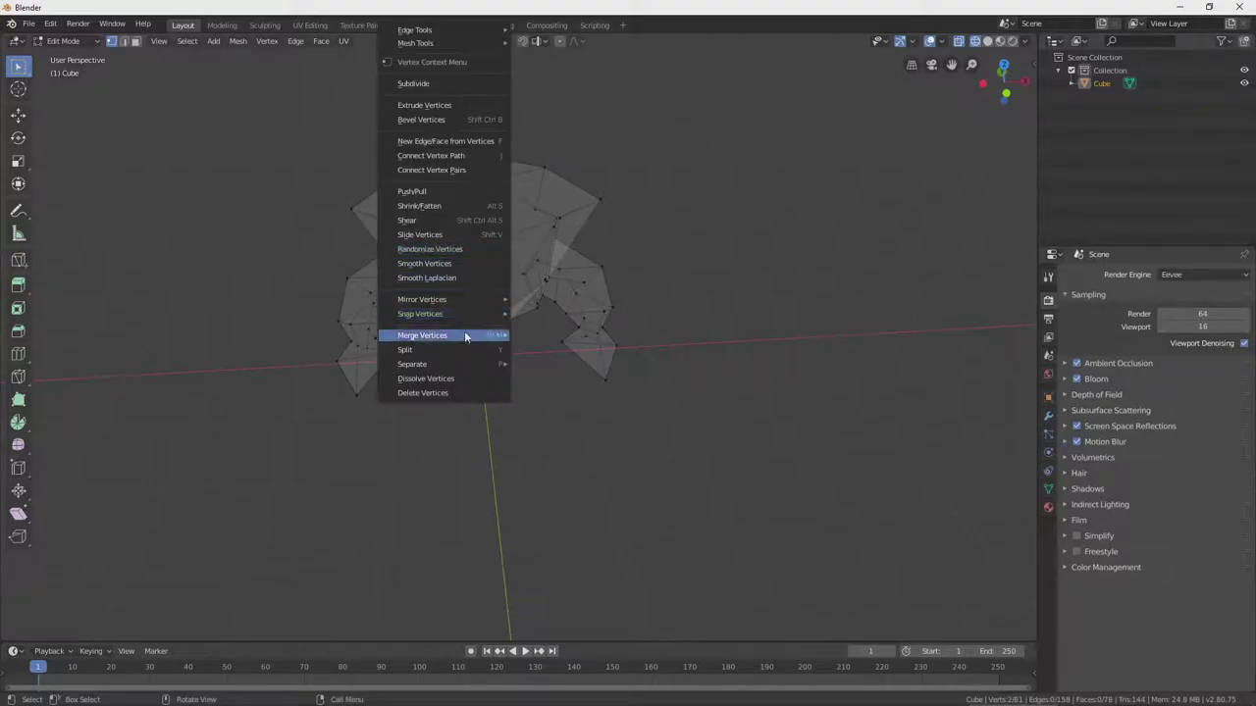
pyautogui.moveTo(465, 333)
pyautogui.click(526, 351)
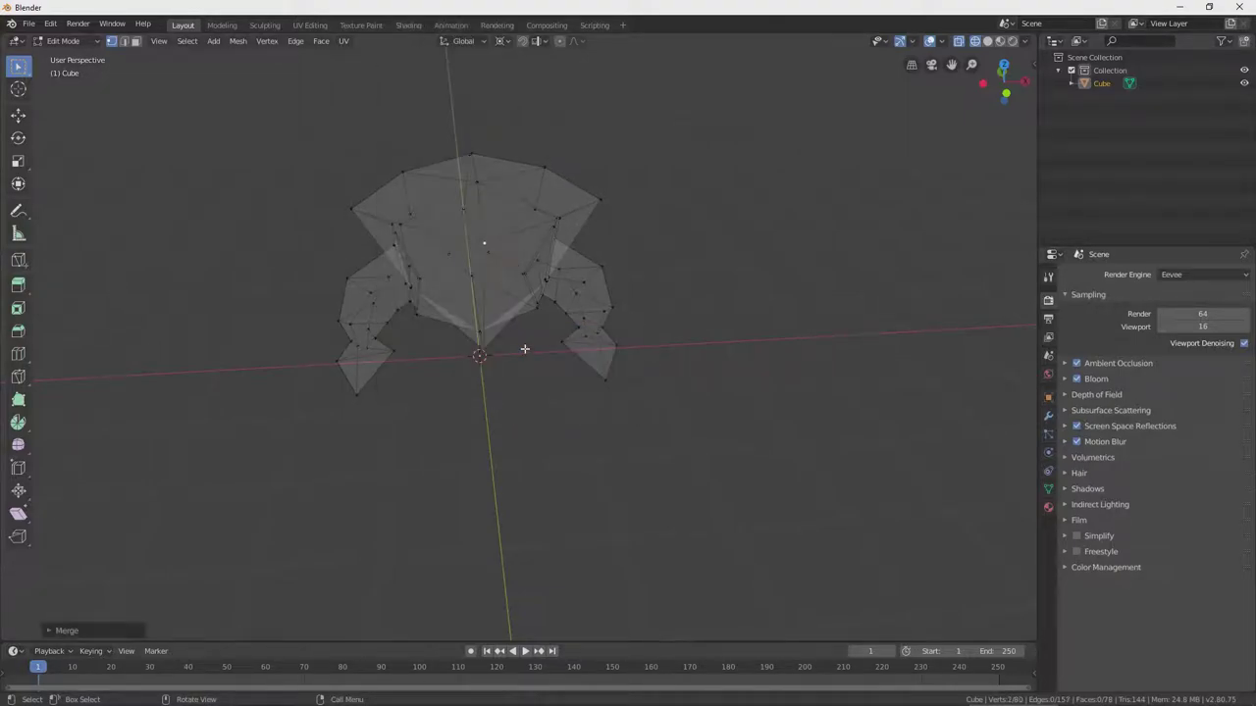
pyautogui.moveTo(492, 310); pyautogui.dragTo(534, 313, button='middle')
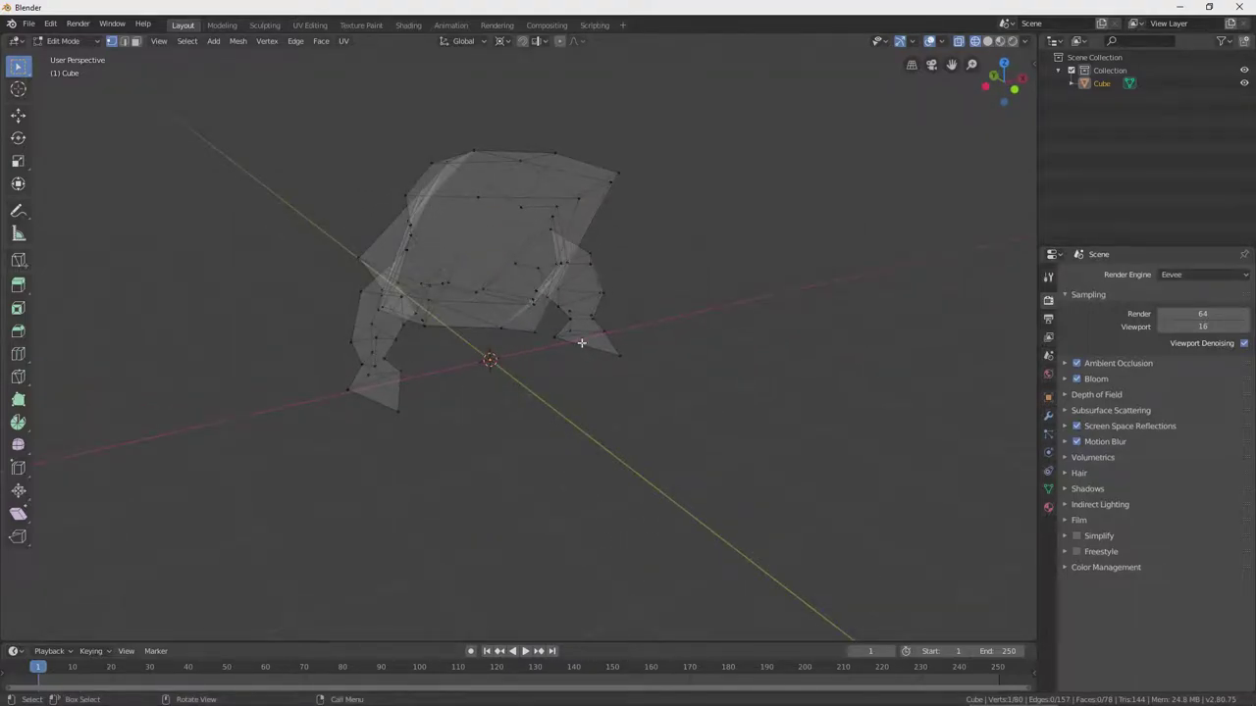
pyautogui.rightClick(531, 336)
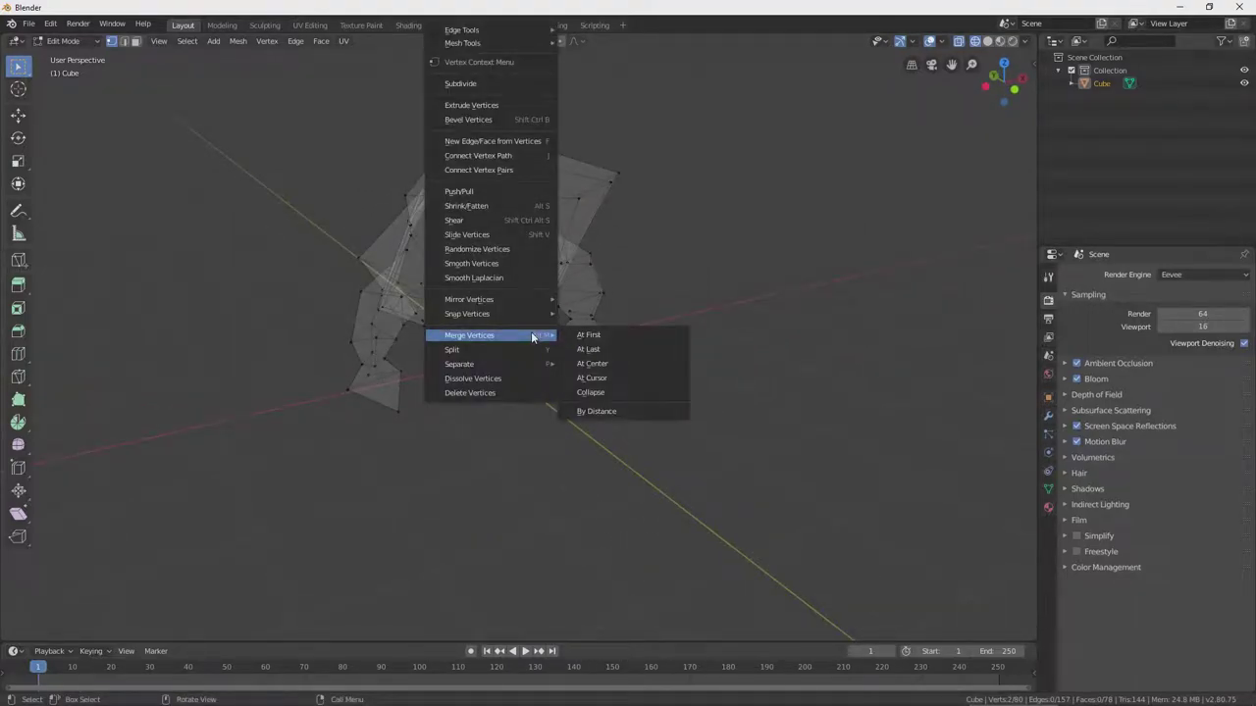
pyautogui.click(574, 349)
# - Merge two more pairs of centre seam vertices, between the legs and towards the tail, using At Last
pyautogui.moveTo(566, 331); pyautogui.dragTo(544, 312, button='middle')
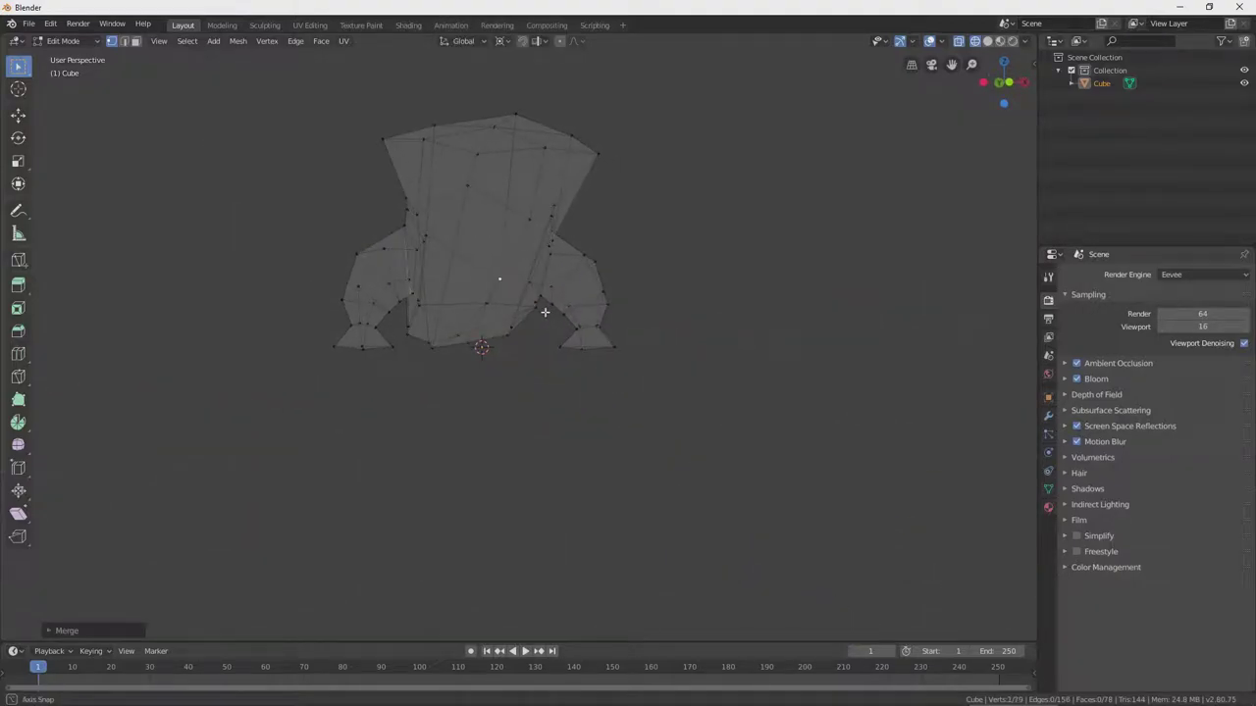
pyautogui.click(486, 304)
pyautogui.rightClick(484, 306)
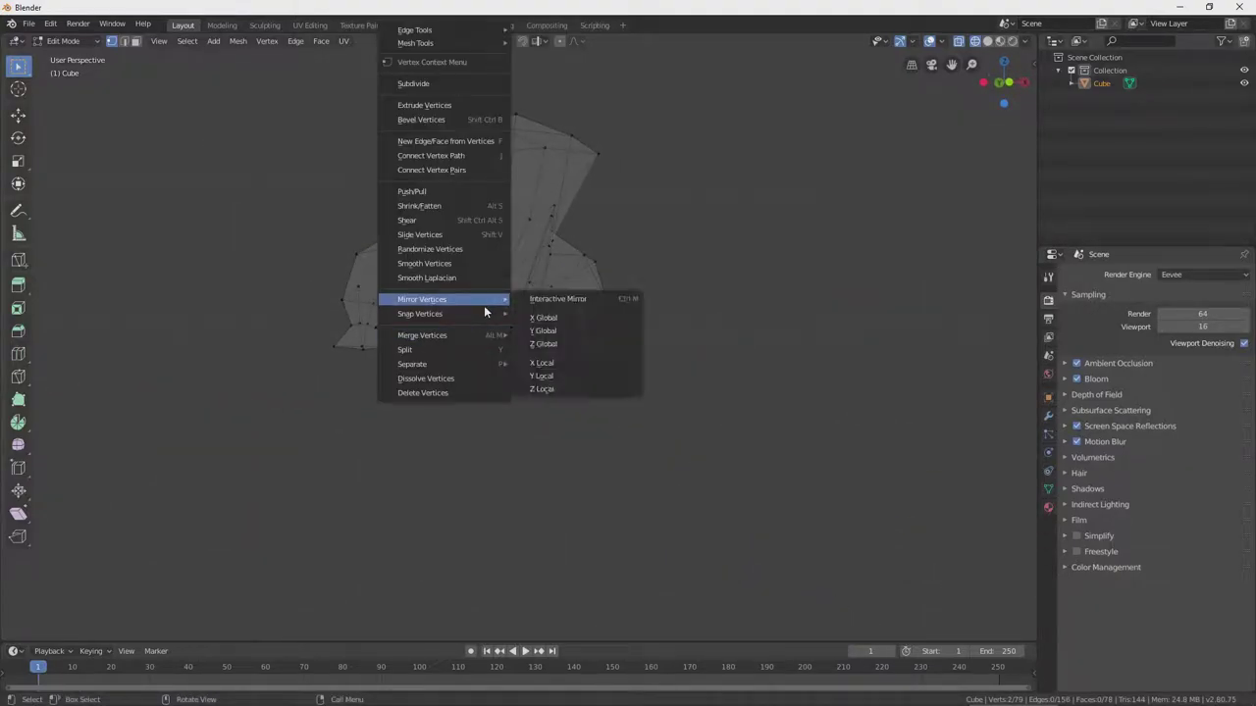
pyautogui.moveTo(475, 338)
pyautogui.click(530, 353)
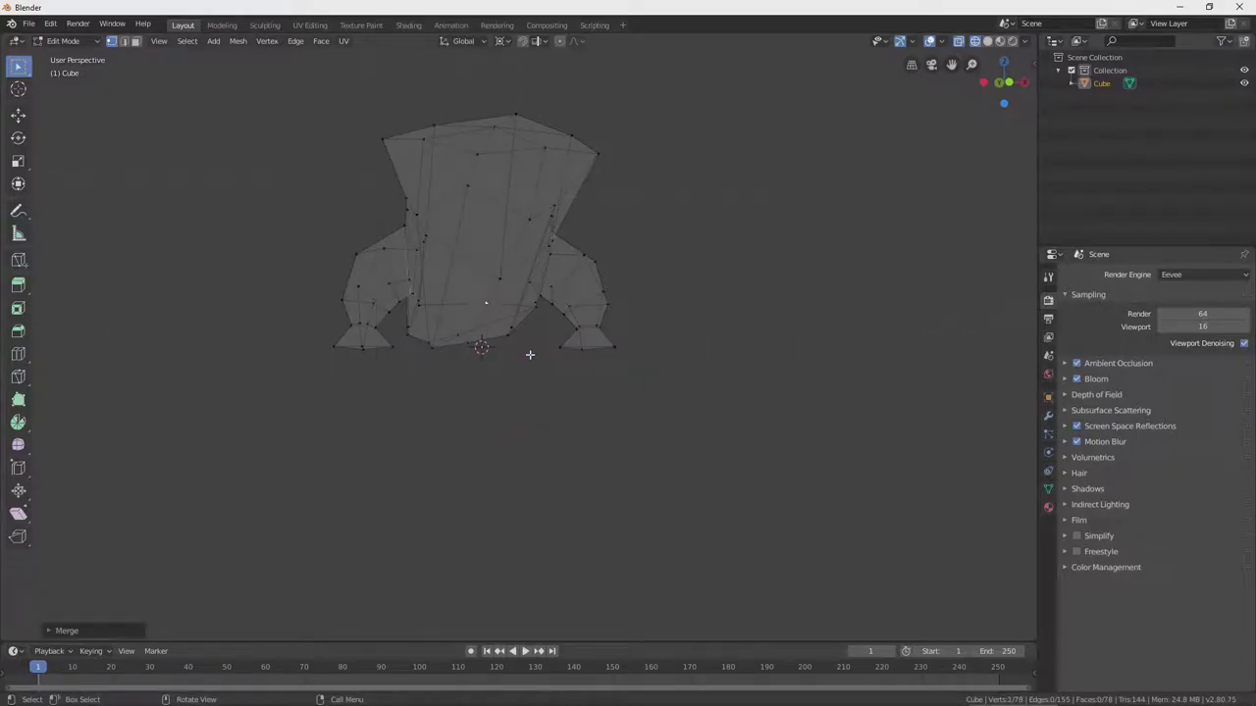
pyautogui.moveTo(527, 353); pyautogui.dragTo(578, 315, button='middle')
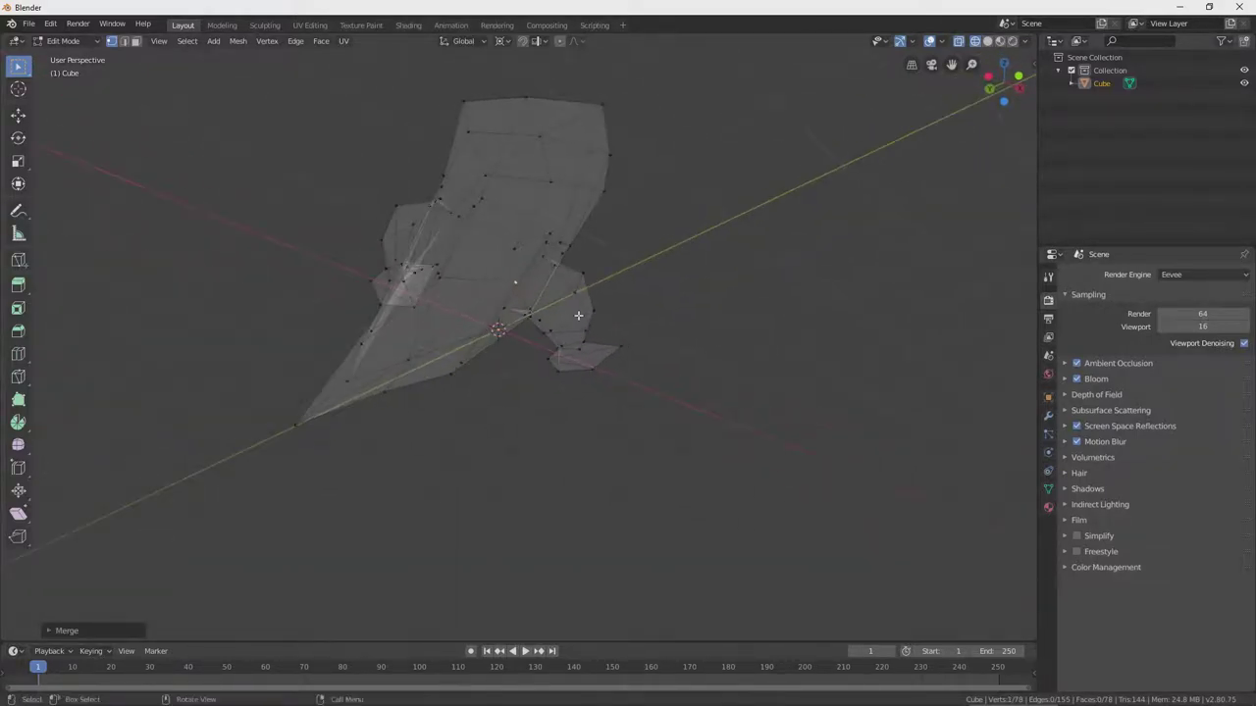
pyautogui.moveTo(407, 357)
pyautogui.mouseDown(button='middle')
pyautogui.moveTo(499, 367)
pyautogui.moveTo(415, 342)
pyautogui.mouseUp(button='middle')
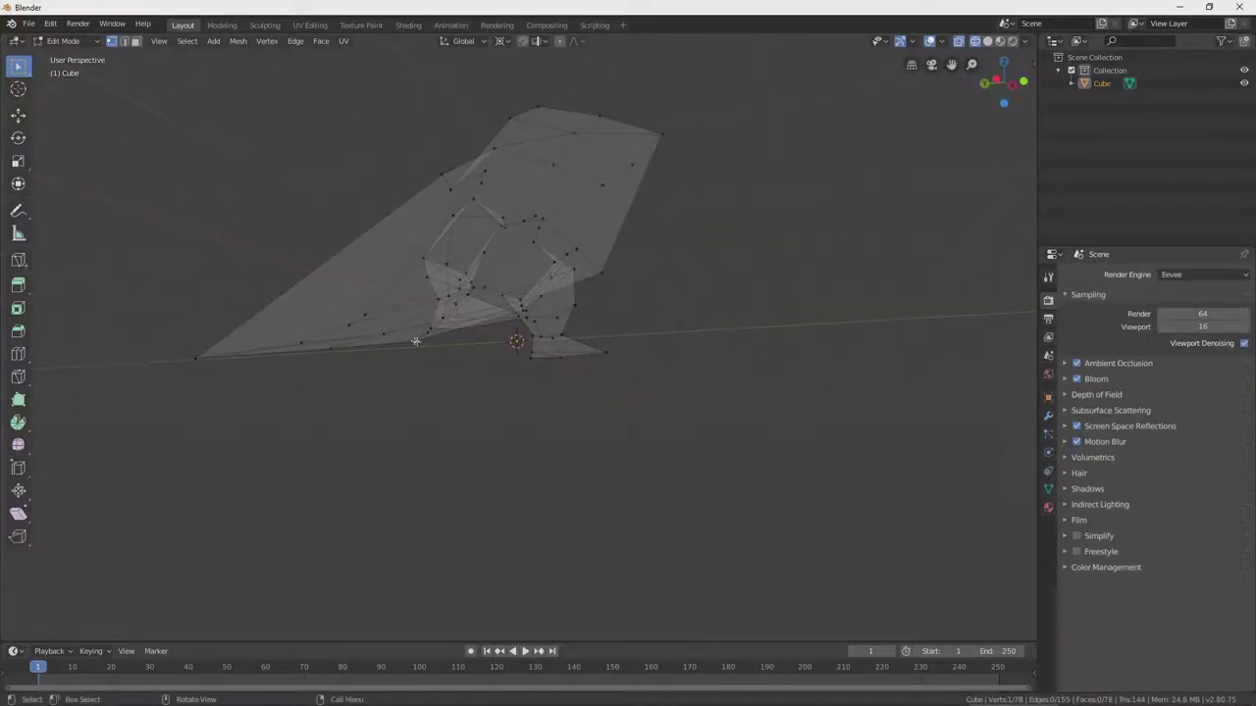
pyautogui.rightClick(383, 334)
pyautogui.moveTo(385, 334)
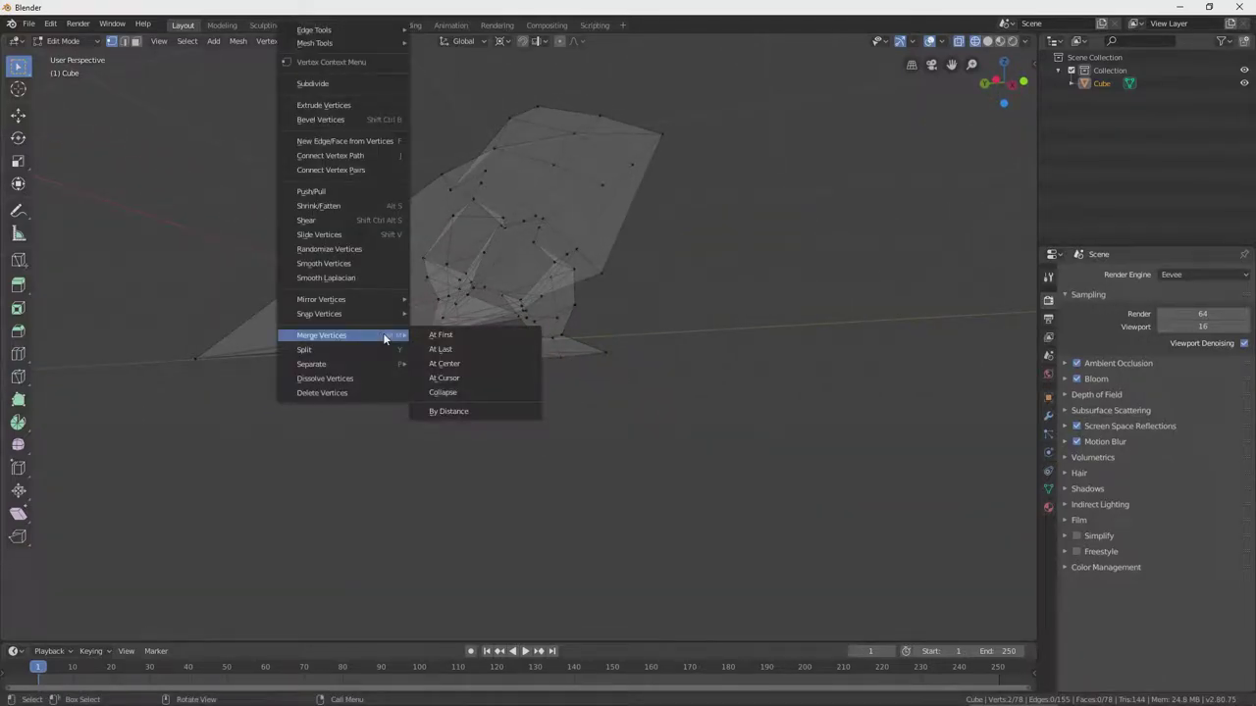
pyautogui.click(444, 349)
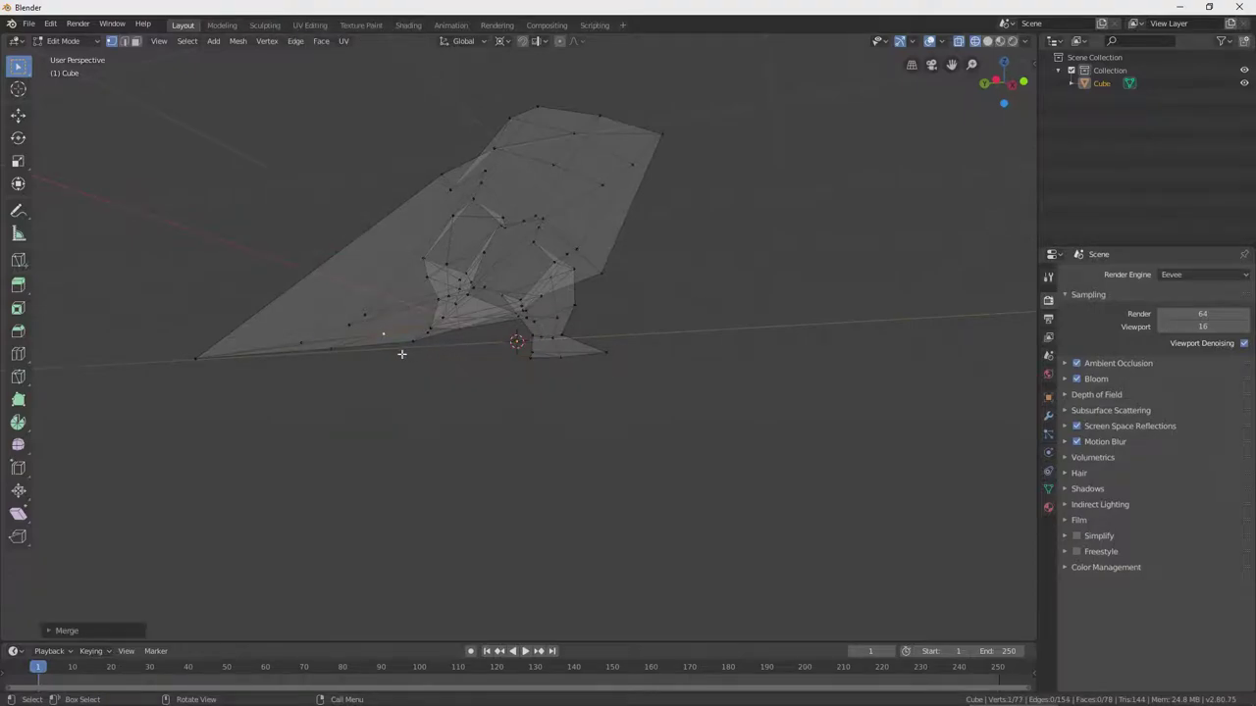
# - Merge the pair of vertices at the tip of the tail using At Last
pyautogui.moveTo(401, 353); pyautogui.dragTo(584, 383, button='middle')
pyautogui.click(606, 498)
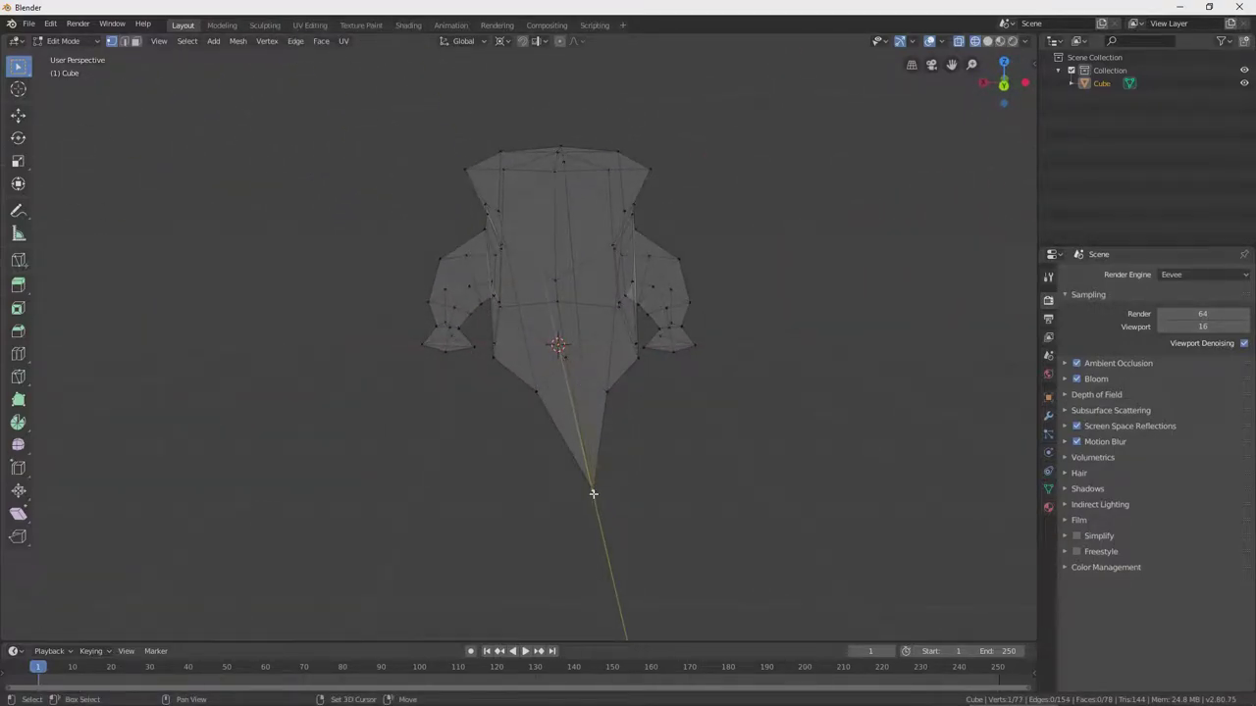
pyautogui.rightClick(595, 490)
pyautogui.moveTo(589, 490)
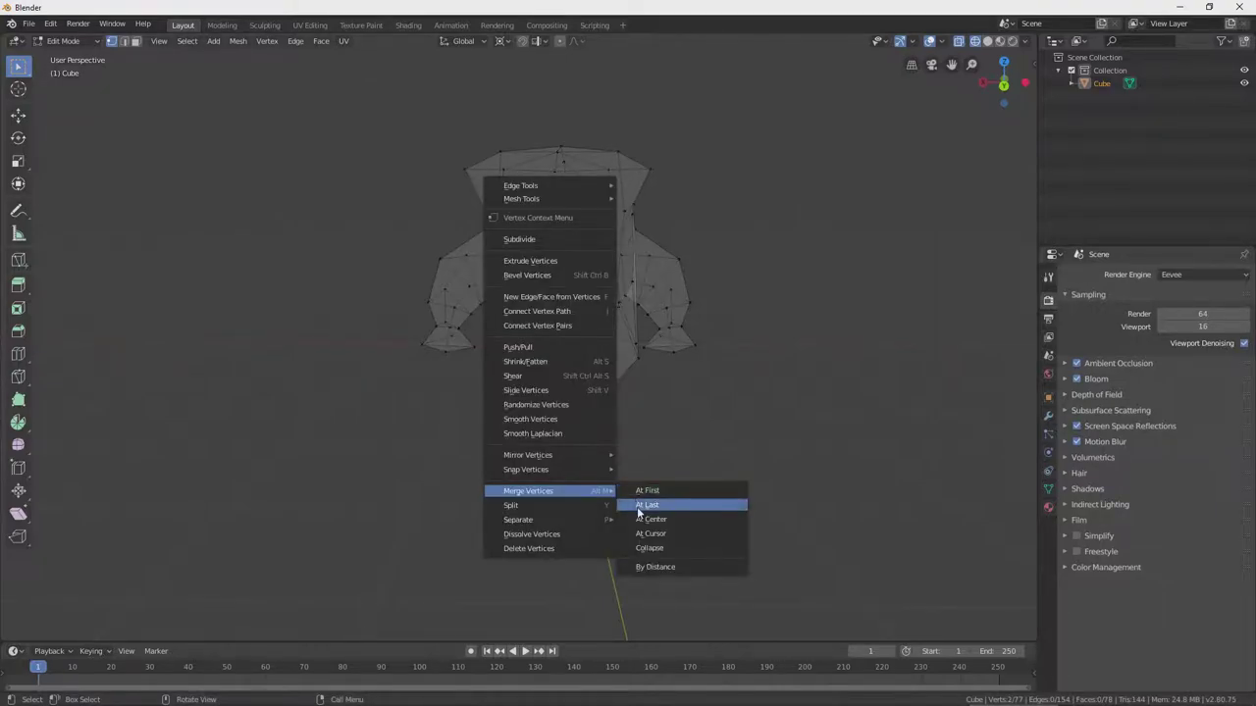
pyautogui.click(635, 490)
# - Merge the two remaining pairs of vertices on the centre seam of the main body using At Last
pyautogui.moveTo(610, 417); pyautogui.dragTo(537, 259, button='middle')
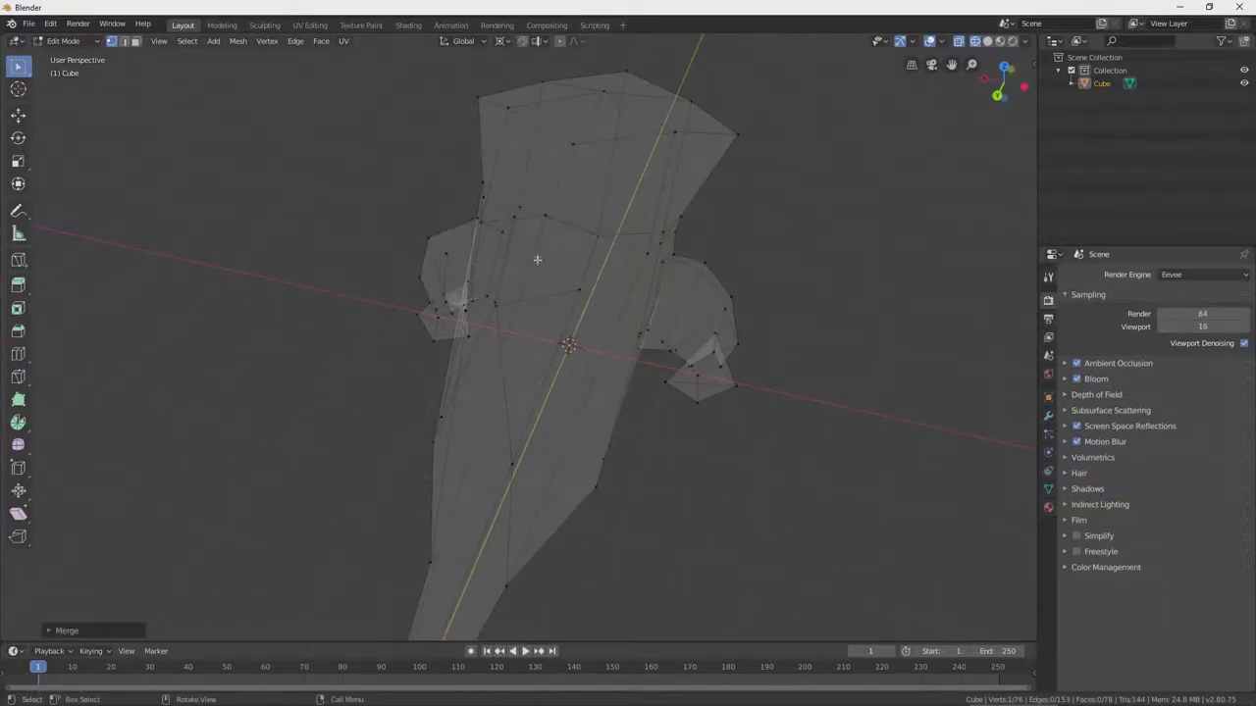
pyautogui.moveTo(588, 207); pyautogui.dragTo(563, 199, button='middle')
pyautogui.rightClick(553, 196)
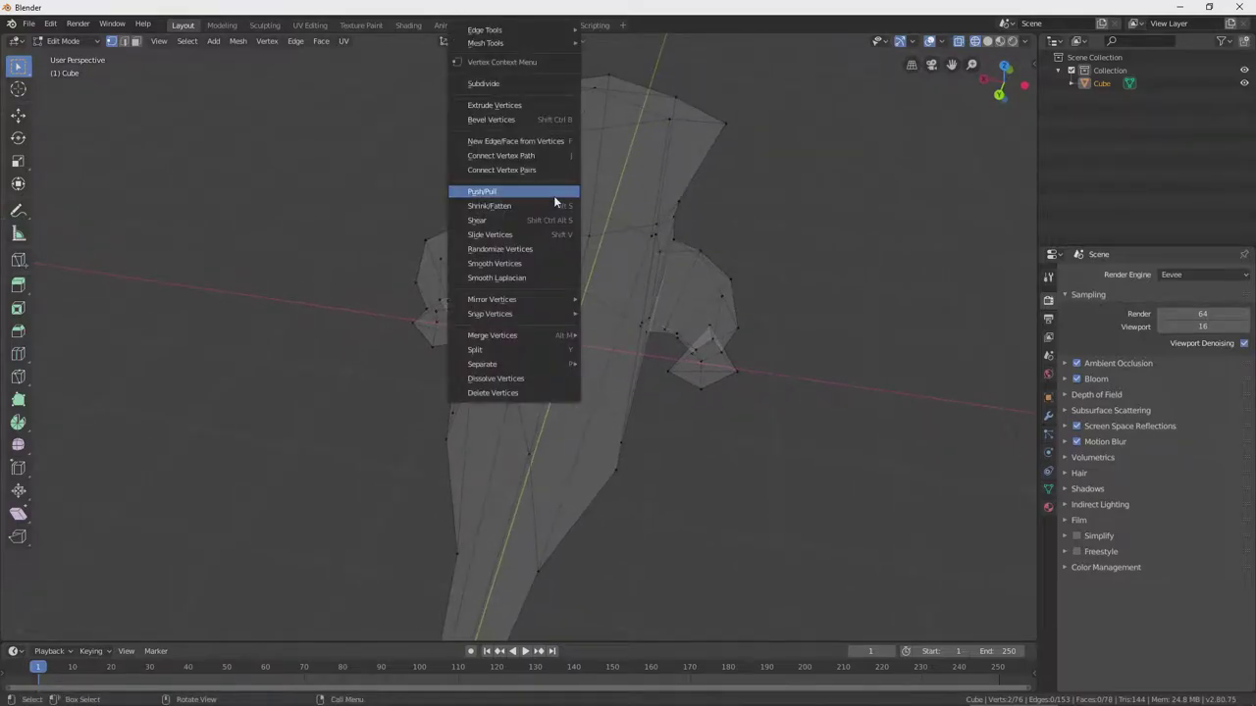
pyautogui.moveTo(526, 340)
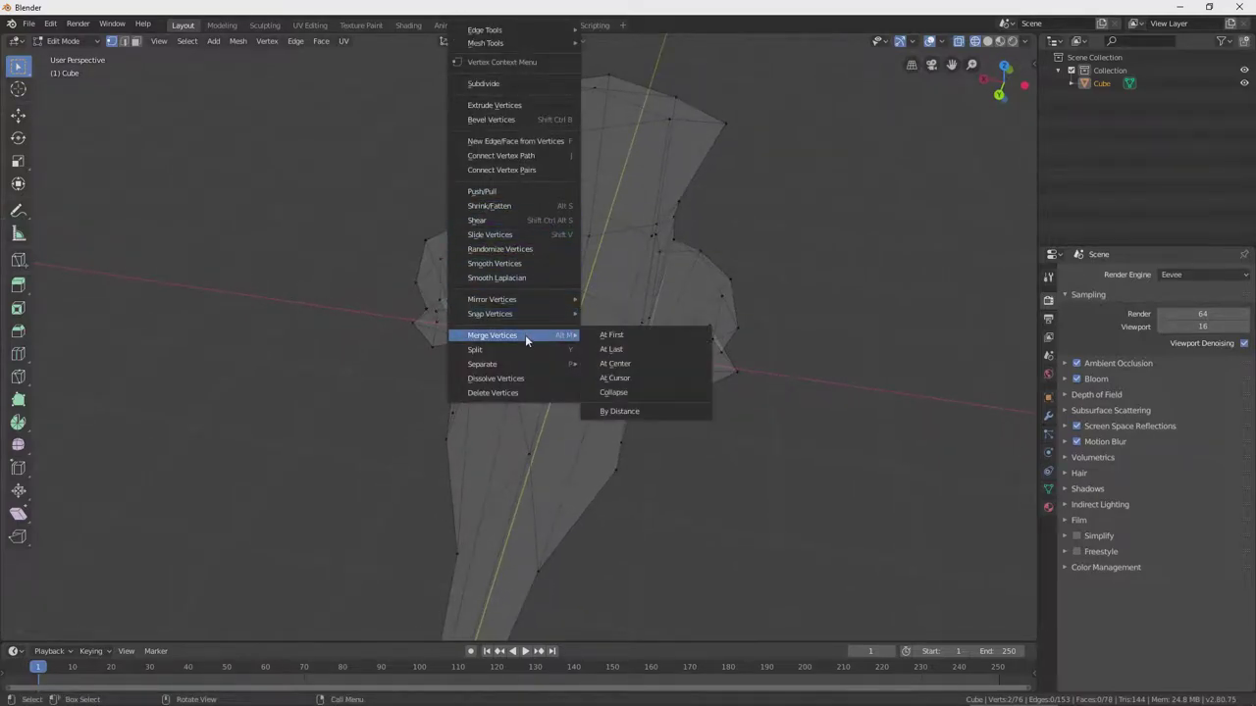
pyautogui.click(608, 350)
pyautogui.moveTo(608, 350); pyautogui.dragTo(538, 205, button='middle')
pyautogui.click(551, 197)
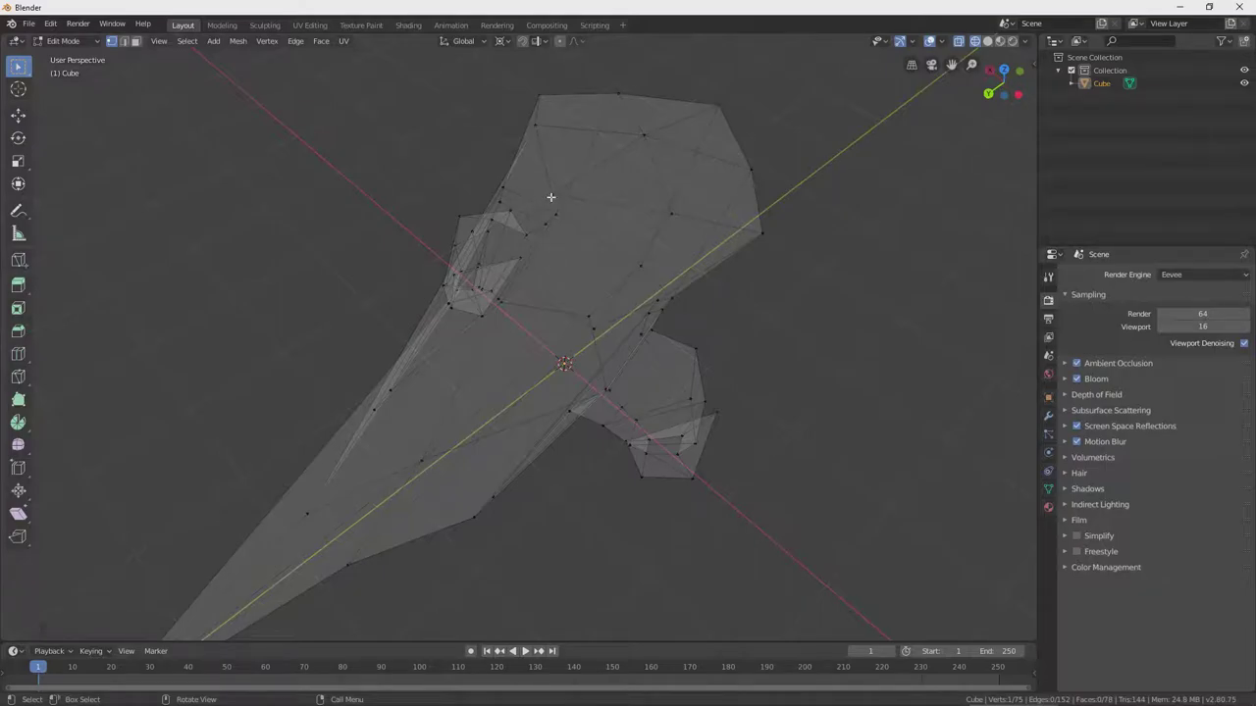
pyautogui.rightClick(551, 196)
pyautogui.moveTo(529, 334)
pyautogui.click(633, 350)
# - Switch the viewport from wireframe back to solid shading
pyautogui.moveTo(632, 350); pyautogui.dragTo(462, 288, button='middle')
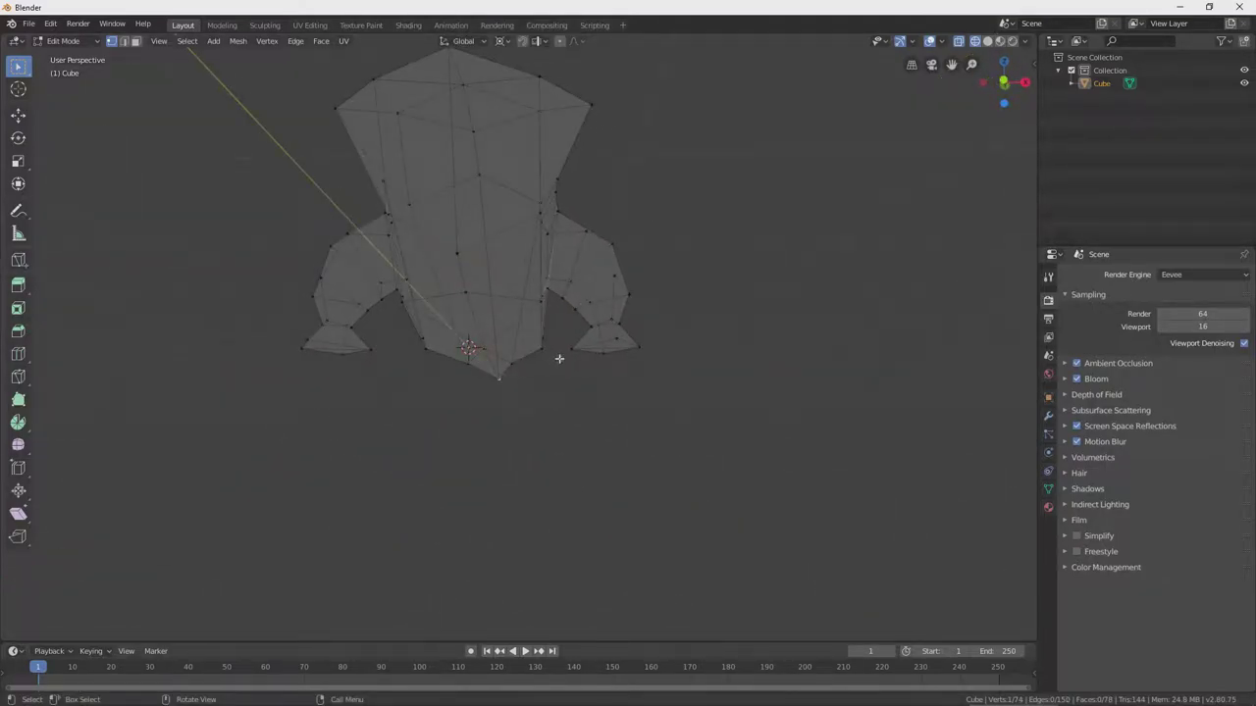
pyautogui.moveTo(559, 359); pyautogui.dragTo(518, 286, button='middle')
pyautogui.moveTo(533, 286)
pyautogui.mouseDown(button='middle')
pyautogui.moveTo(519, 317)
pyautogui.moveTo(519, 305)
pyautogui.mouseUp(button='middle')
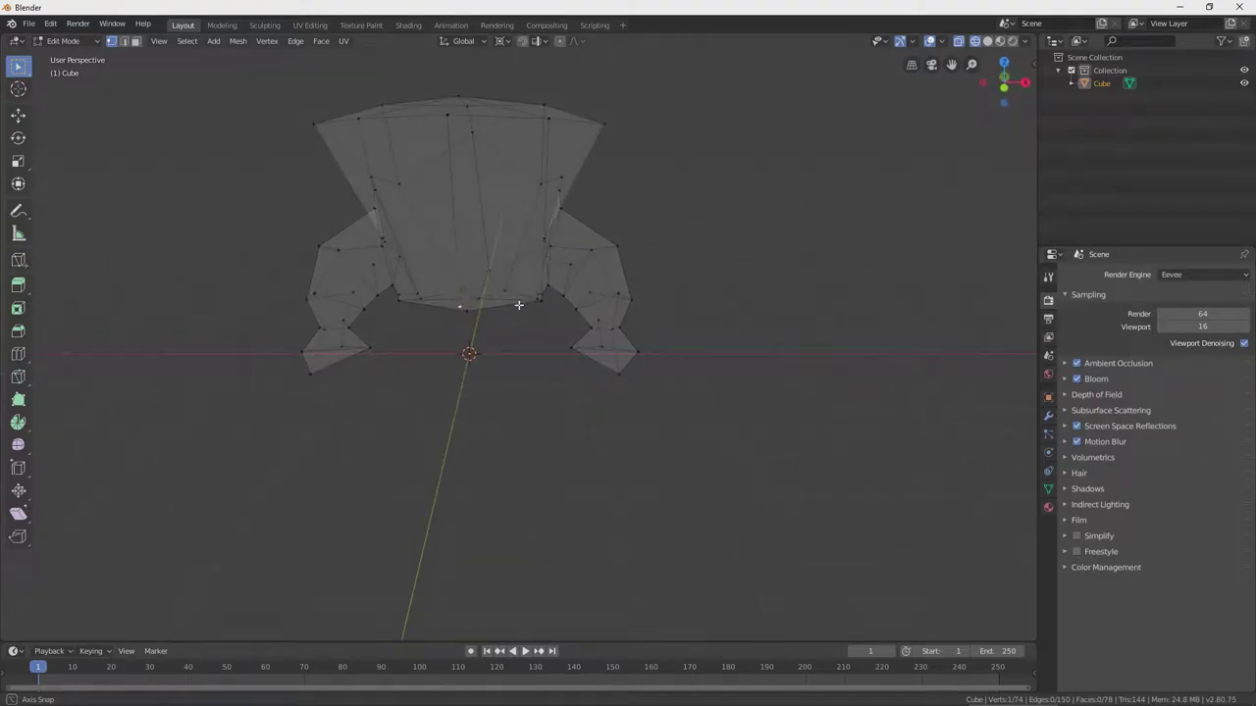
pyautogui.click(984, 41)
# - Scale the outer vertices on both sides of the upper body to about 0.87 along X to narrow it
pyautogui.moveTo(762, 185)
pyautogui.mouseDown(button='middle')
pyautogui.moveTo(636, 202)
pyautogui.moveTo(654, 261)
pyautogui.moveTo(539, 279)
pyautogui.moveTo(556, 310)
pyautogui.mouseUp(button='middle')
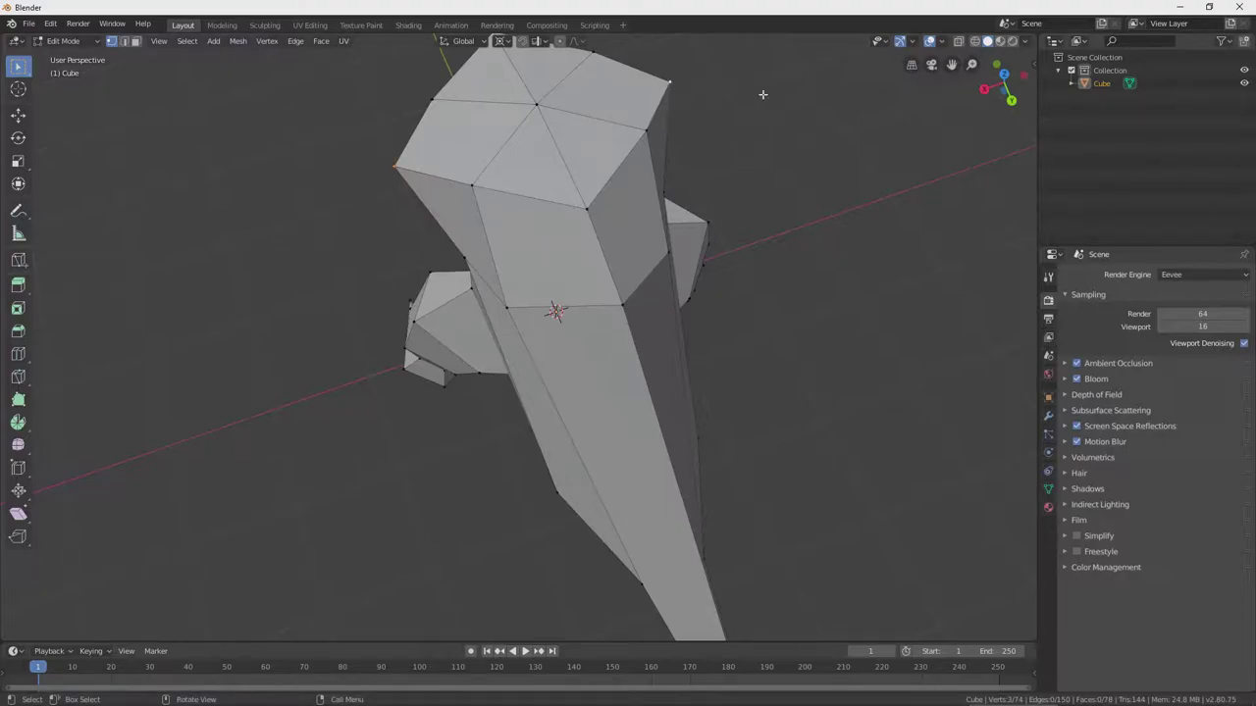
pyautogui.press('s')
pyautogui.rightClick(733, 98)
pyautogui.press('s')
pyautogui.press('x')
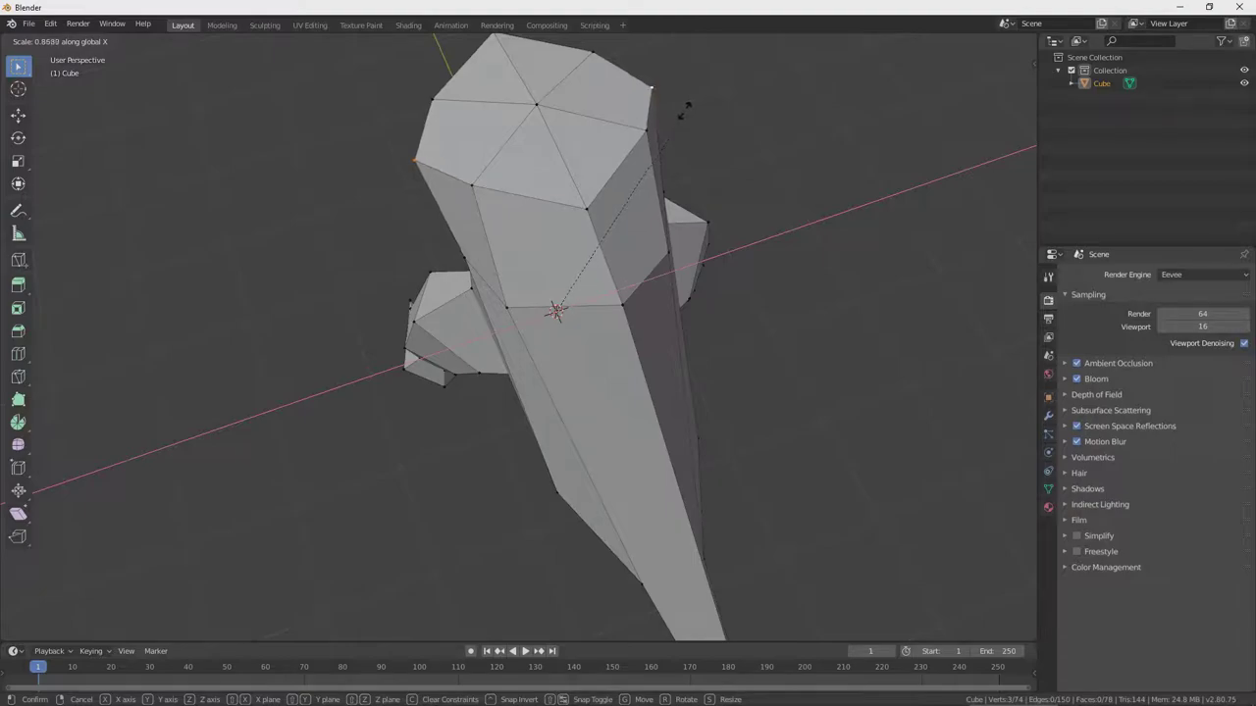
pyautogui.click(682, 111)
# - Move the centre edge of the body's front face inward about 0.46 m along Y
pyautogui.moveTo(682, 111); pyautogui.dragTo(503, 281, button='middle')
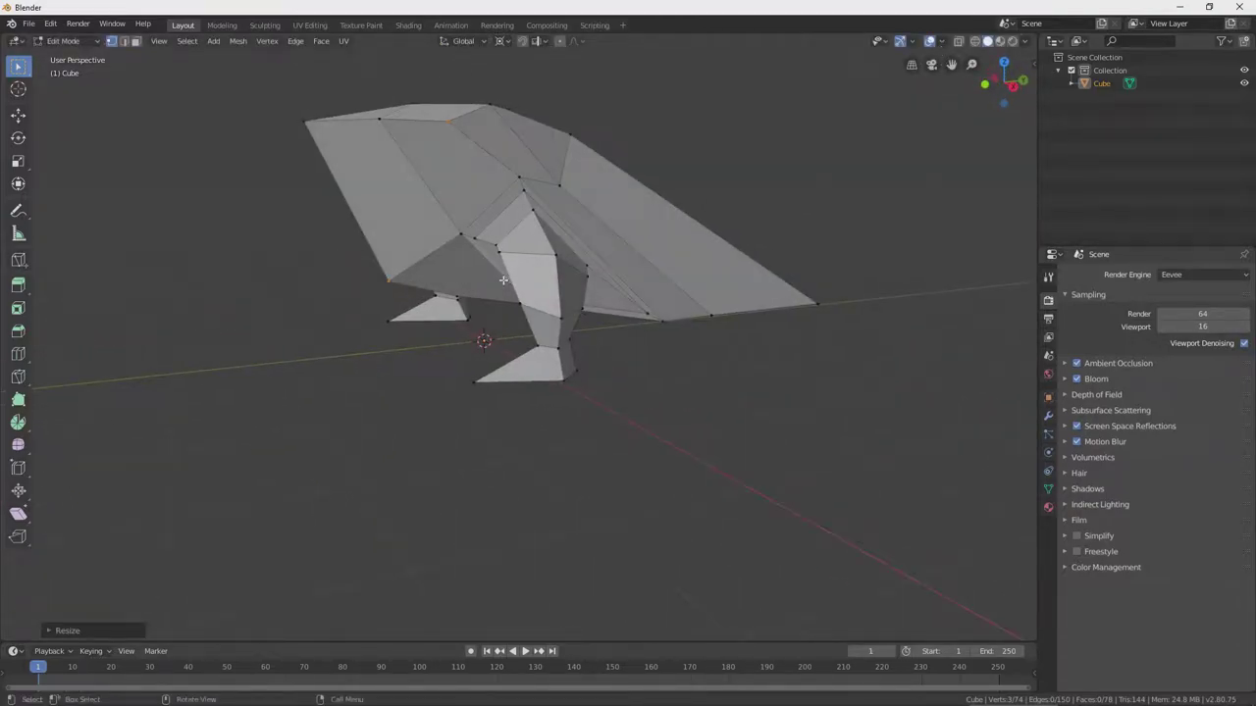
pyautogui.click(388, 284)
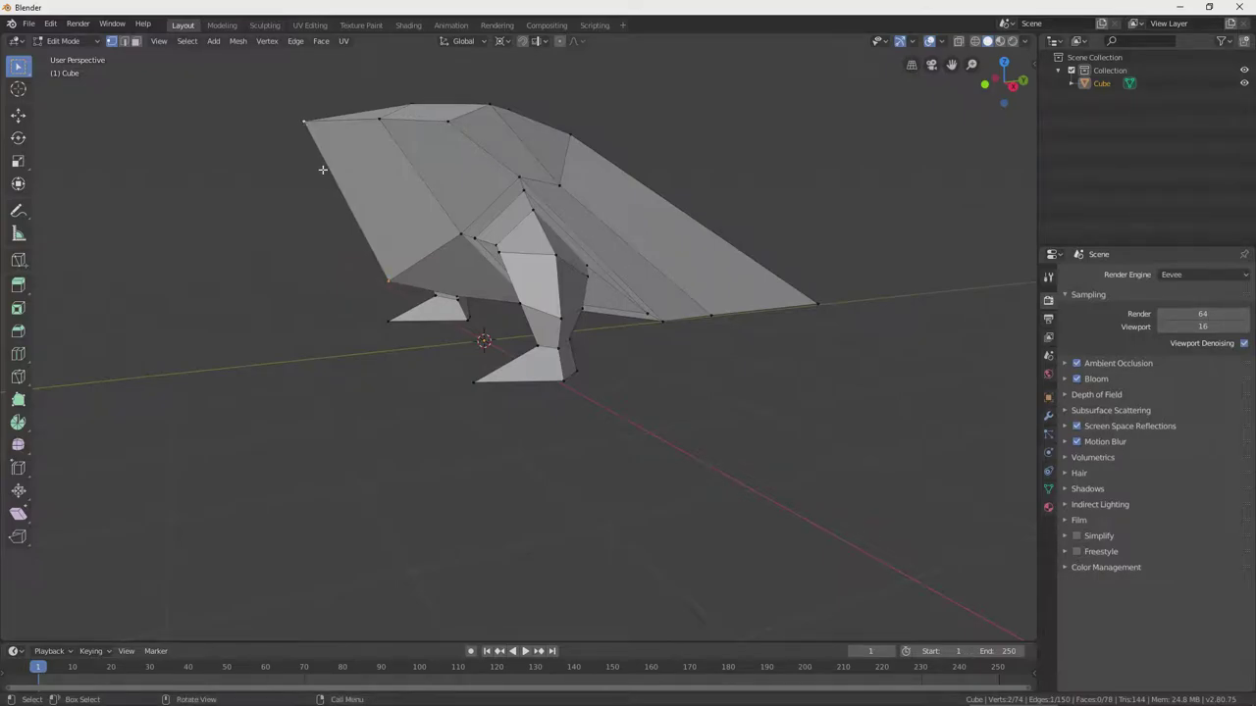
pyautogui.press('g')
pyautogui.press('y')
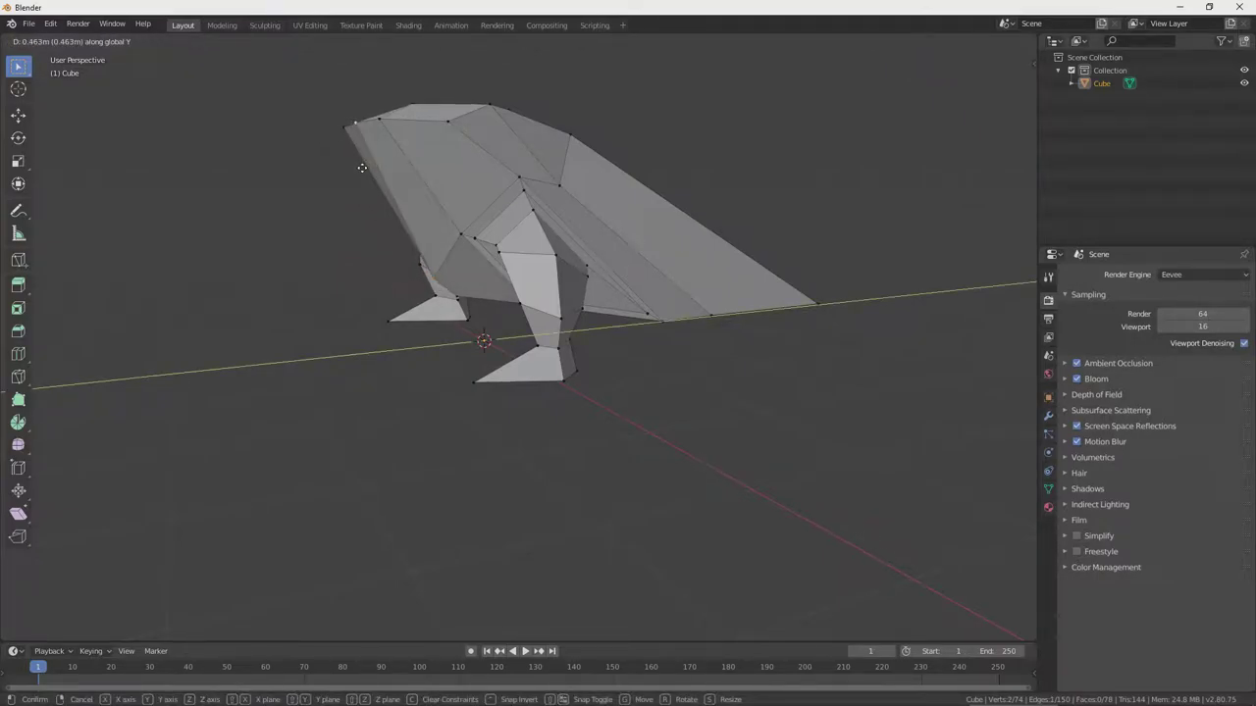
pyautogui.click(357, 167)
# - Duplicate the two large front faces of the body and offset the copy slightly forward along Y
pyautogui.moveTo(357, 169); pyautogui.dragTo(566, 193, button='middle')
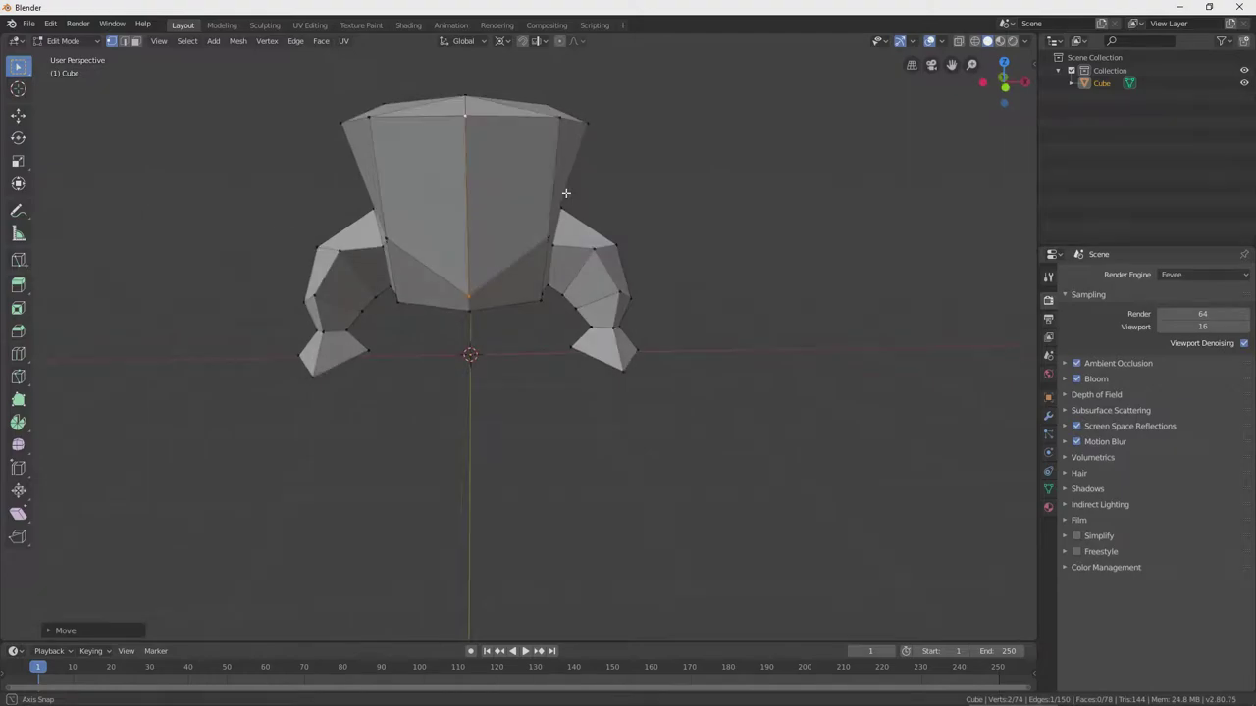
pyautogui.keyDown('shift'); pyautogui.click(365, 123); pyautogui.keyUp('shift')
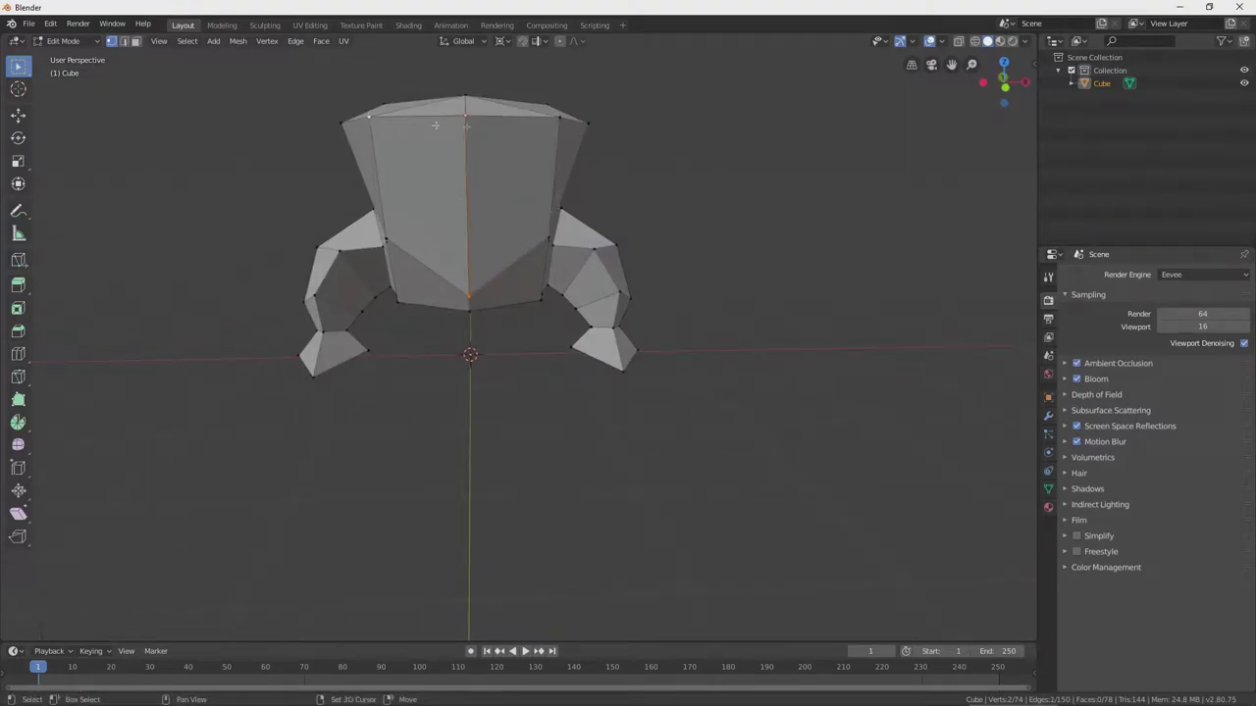
pyautogui.keyDown('shift'); pyautogui.click(548, 238); pyautogui.keyUp('shift')
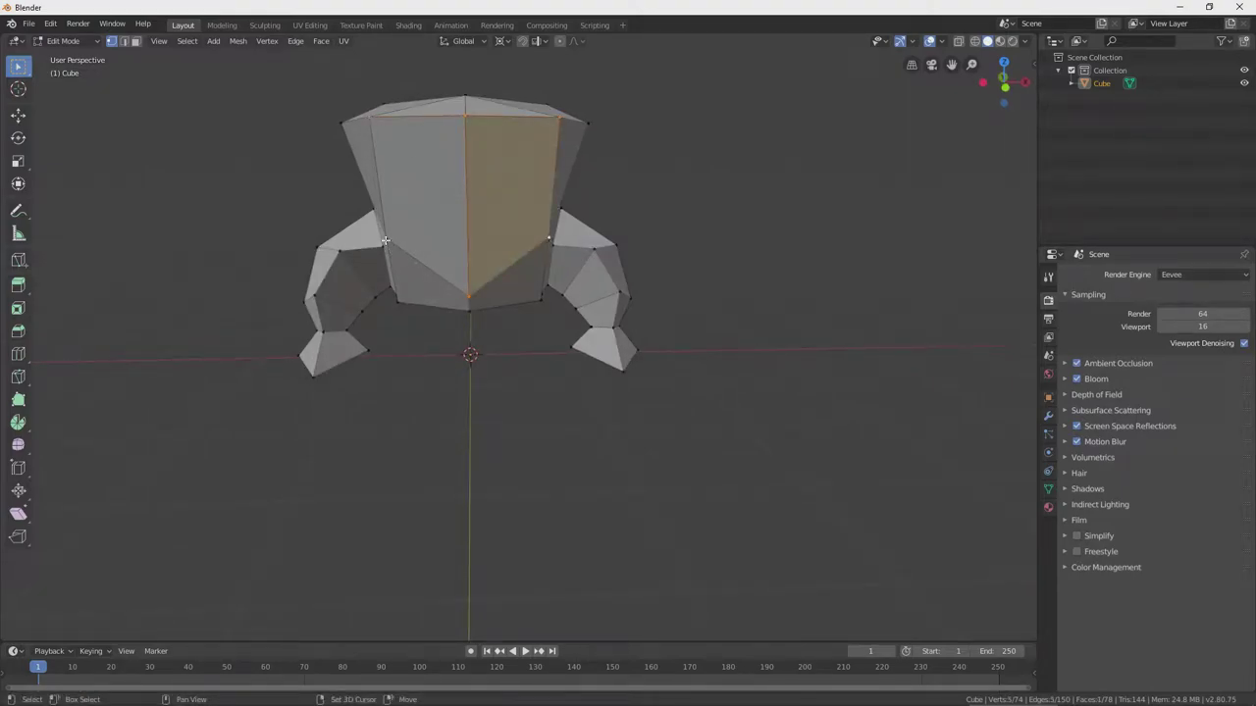
pyautogui.moveTo(386, 241); pyautogui.dragTo(366, 251, button='middle')
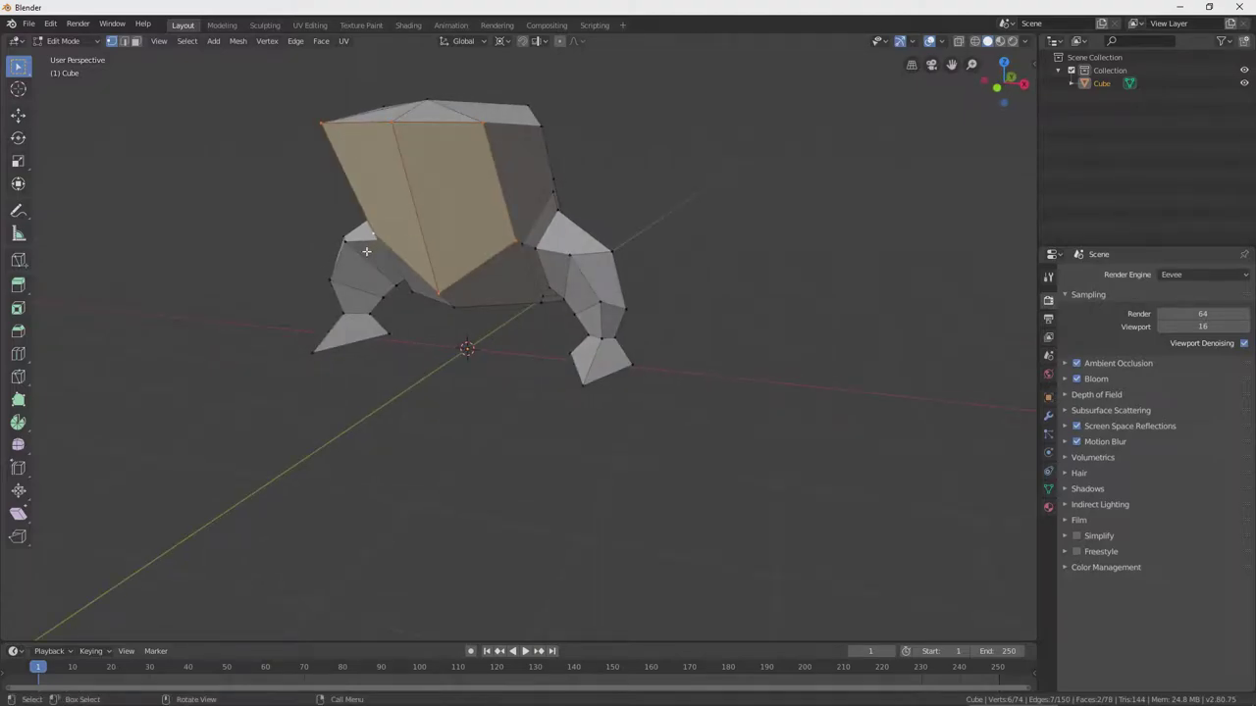
pyautogui.hotkey('shift', 'd')
pyautogui.press('KP_3')
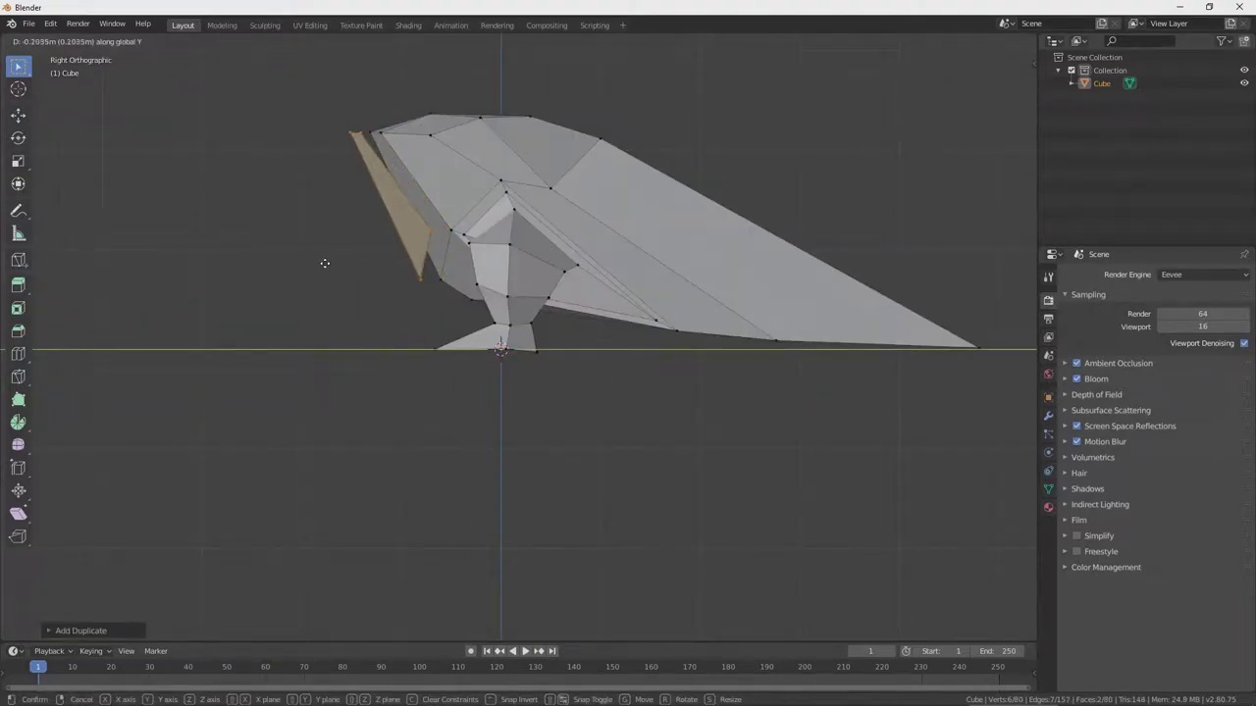
pyautogui.click(318, 266)
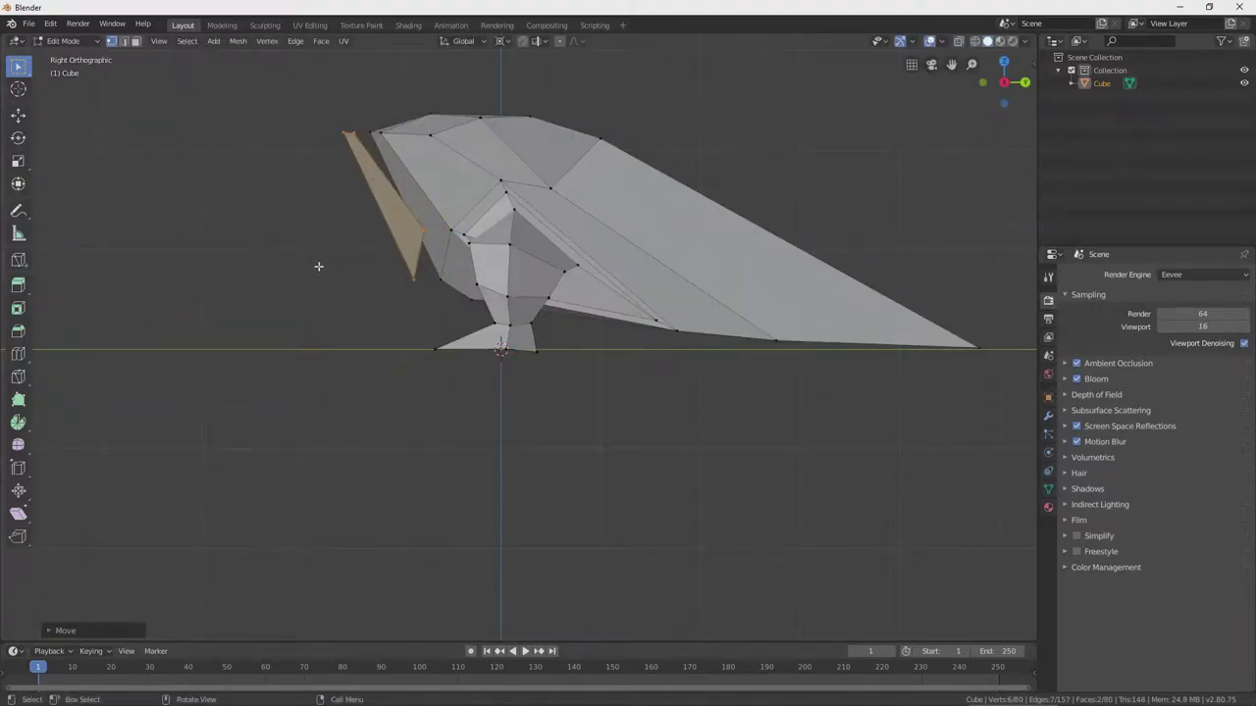
# - Separate the duplicated front faces into their own object and subdivide each face into a four-by-four grid
pyautogui.moveTo(318, 266); pyautogui.dragTo(434, 261, button='middle')
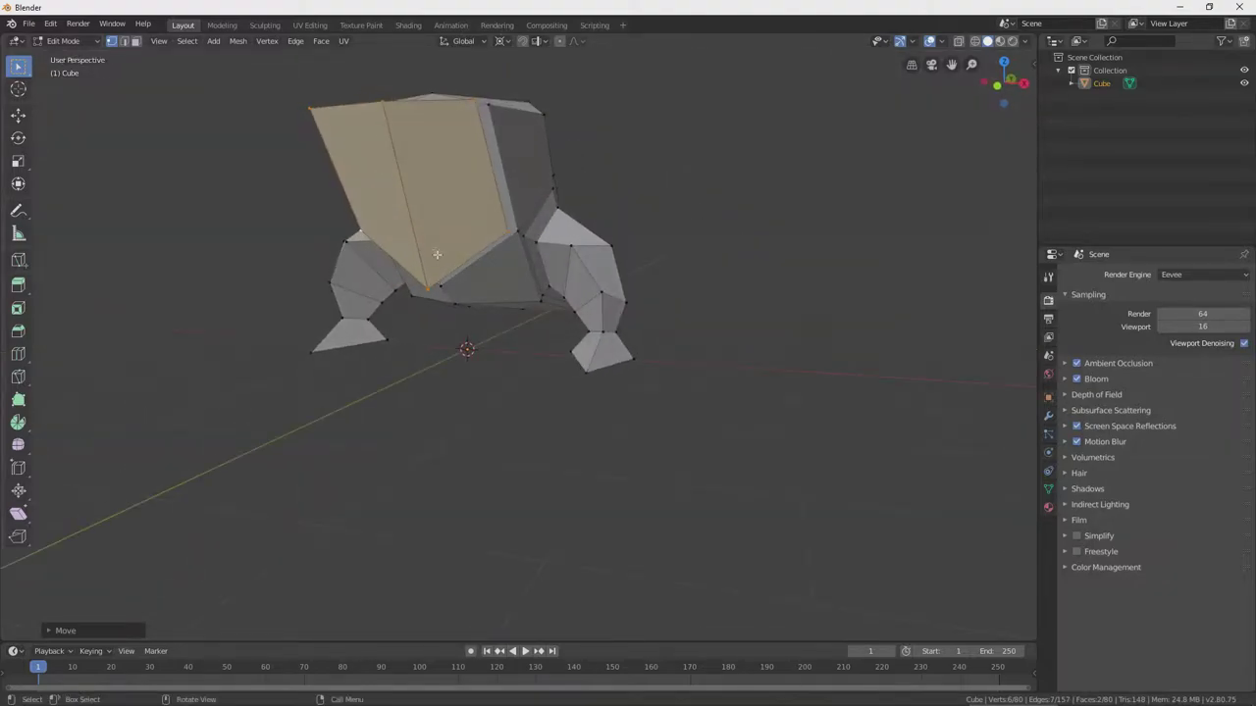
pyautogui.rightClick(433, 236)
pyautogui.moveTo(395, 364)
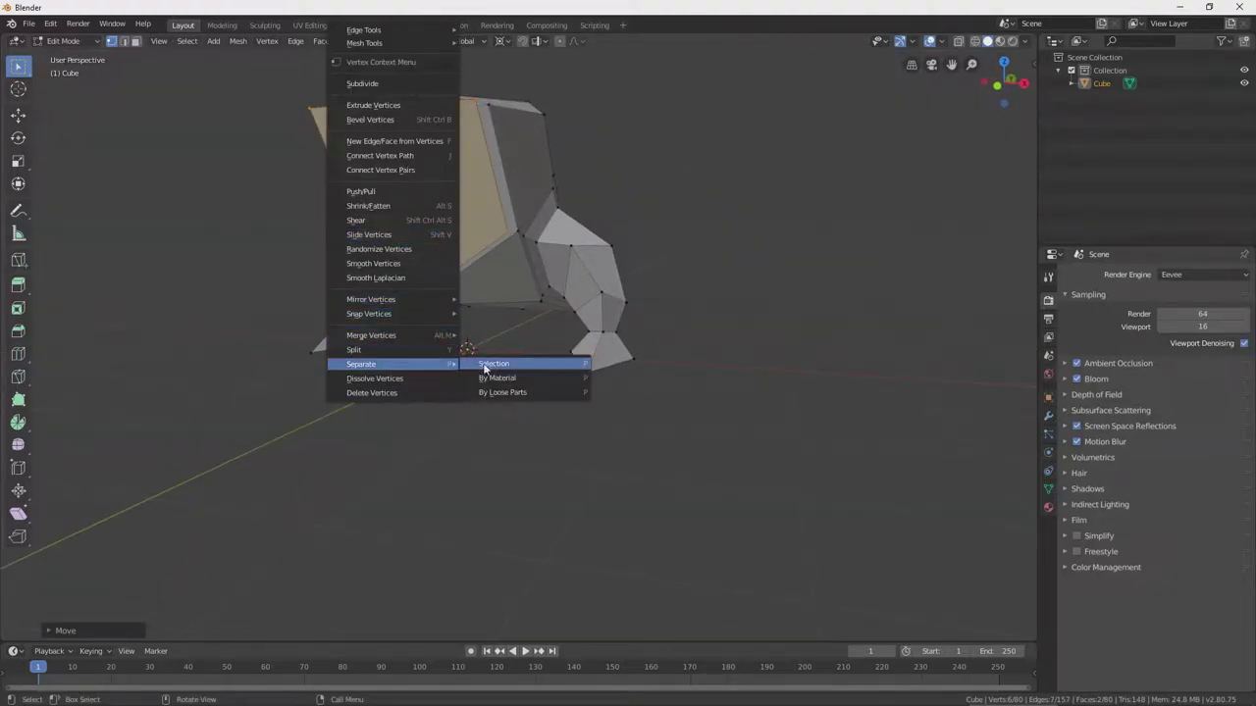
pyautogui.click(483, 364)
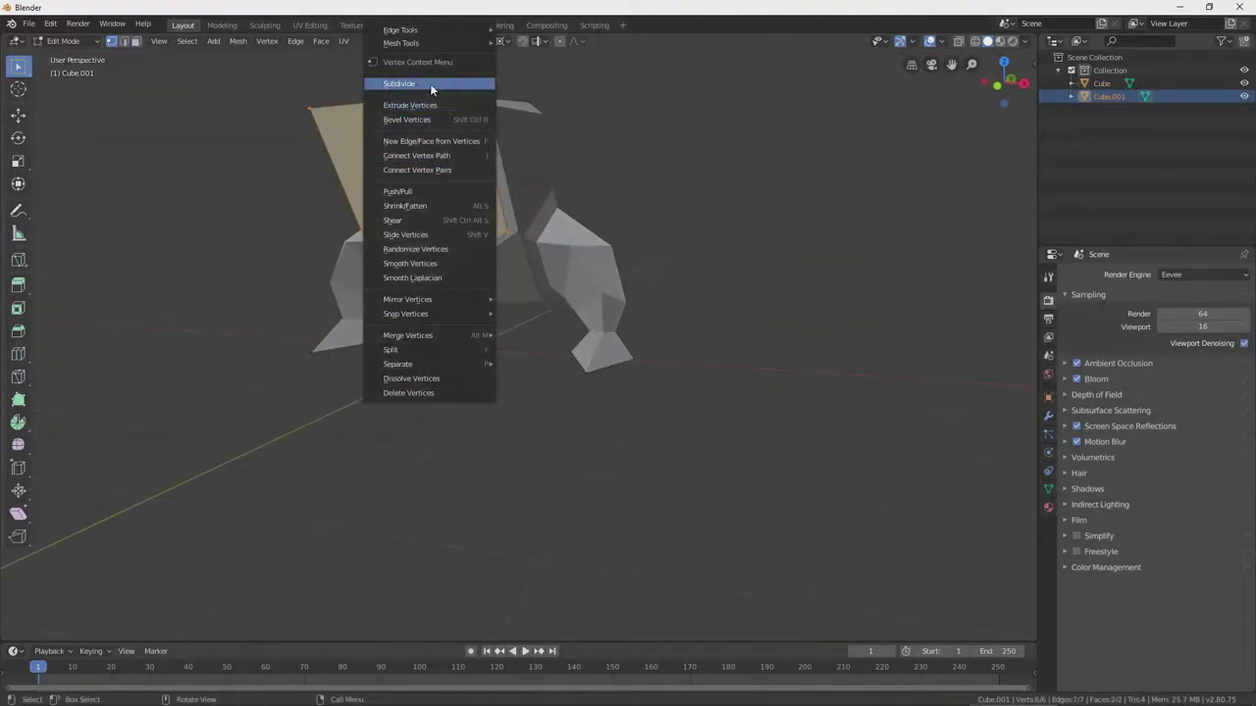
pyautogui.click(430, 84)
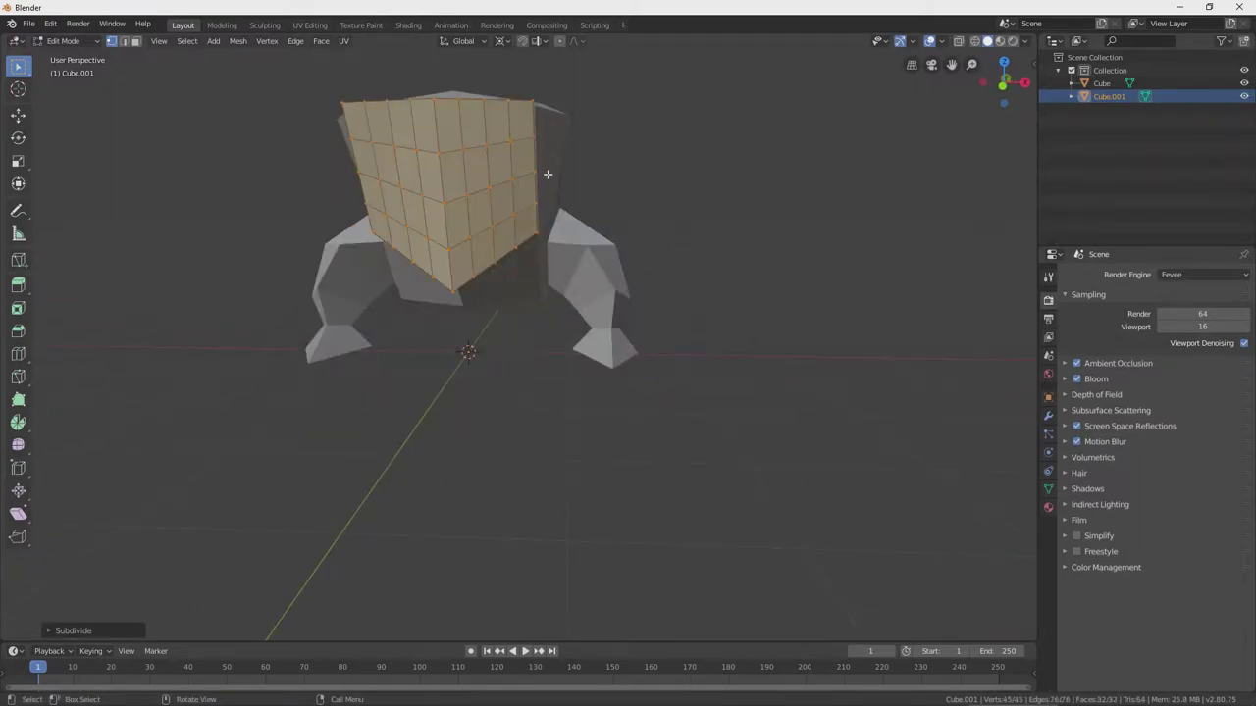
# - Rebuild the top row of the subdivided front piece as triangular teeth and extrude the whole piece along Y to give it thickness
pyautogui.hotkey('alt', 'a')
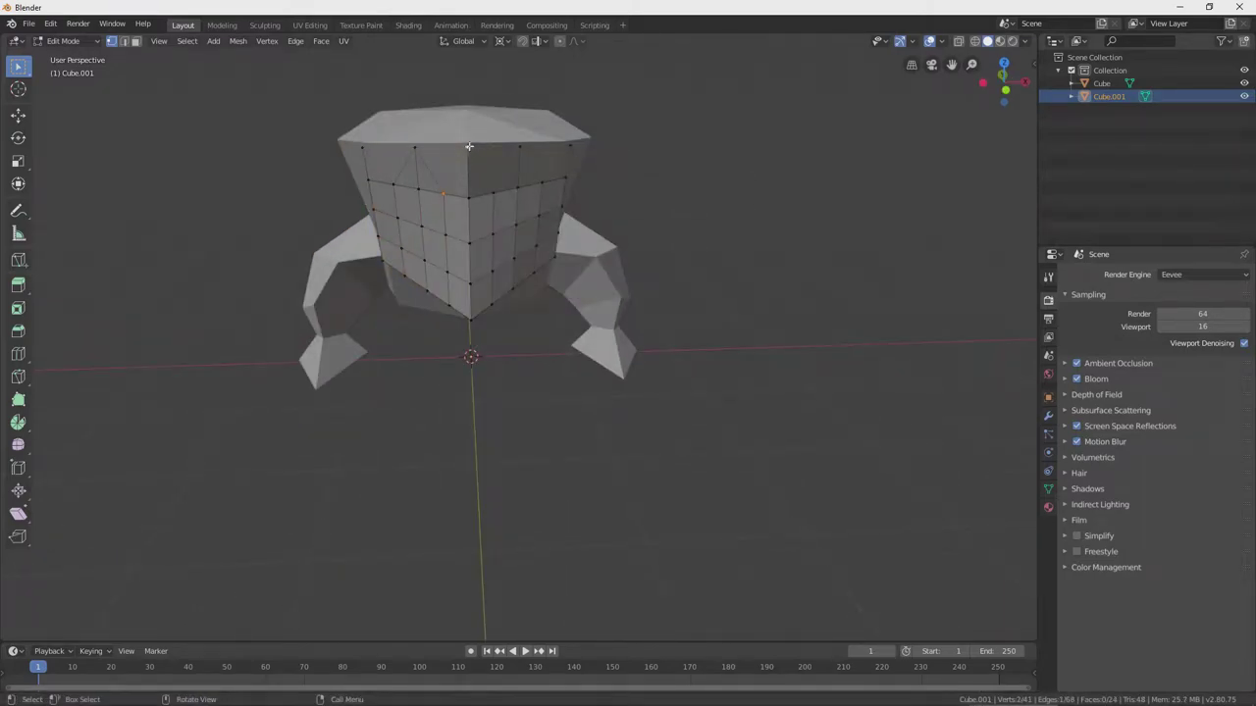
pyautogui.keyDown('shift'); pyautogui.click(519, 154); pyautogui.keyUp('shift')
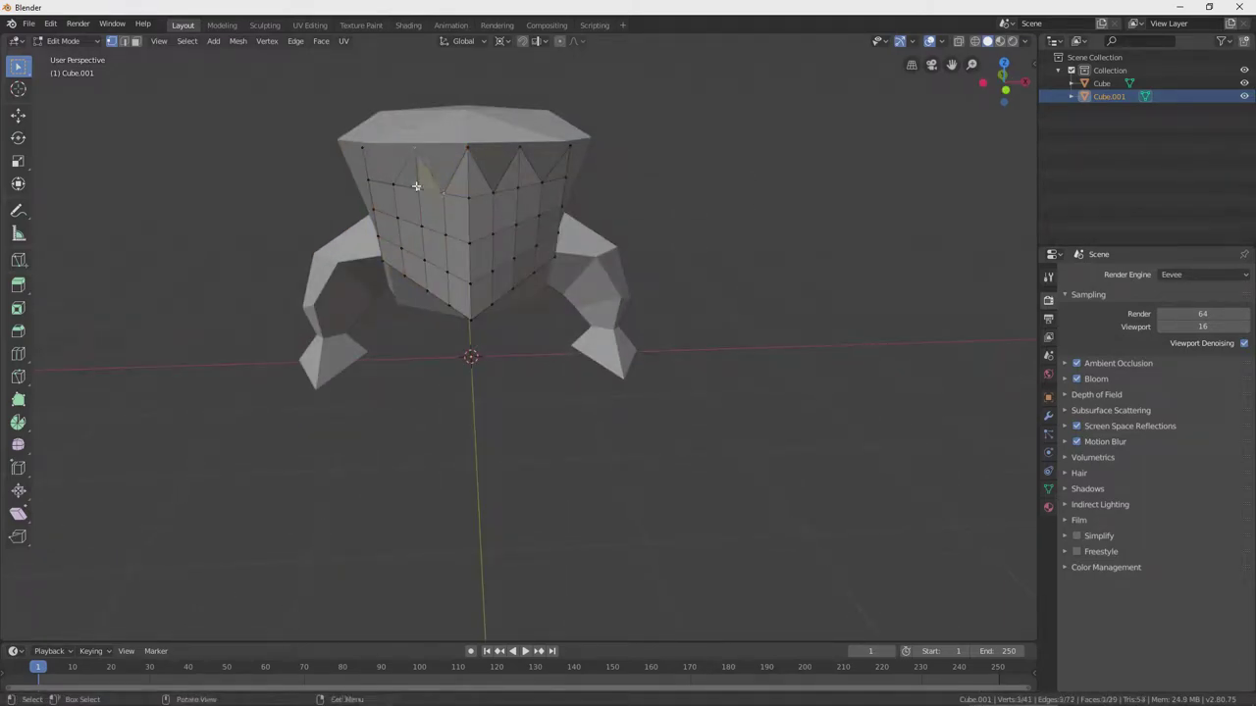
pyautogui.press('a')
pyautogui.press('KP_3')
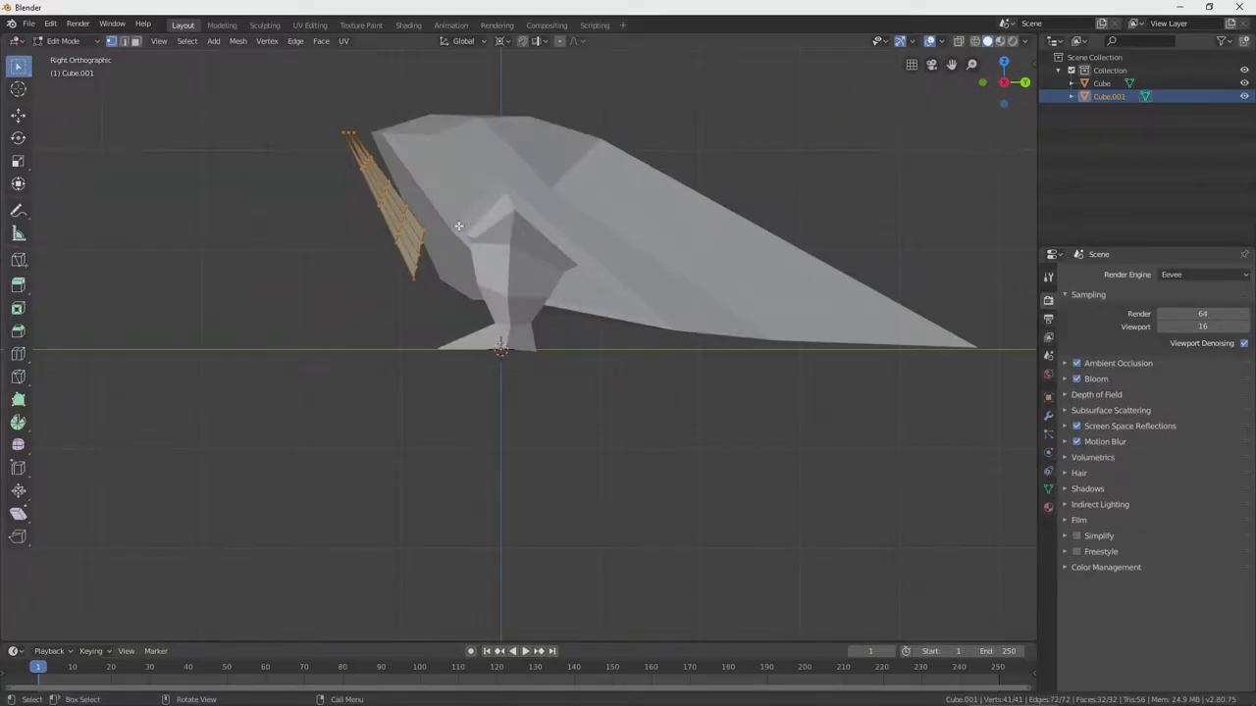
pyautogui.press('e')
pyautogui.press('y')
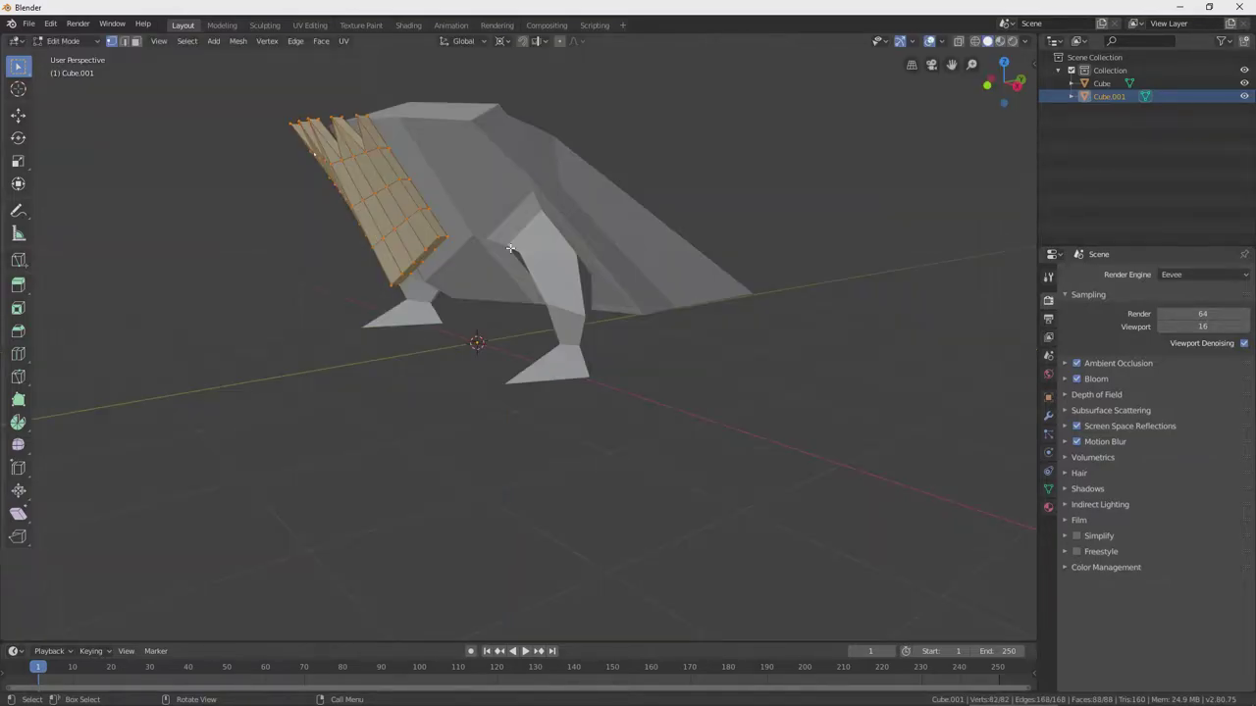
# - Move the extruded toothed piece back along Y against the body's front and return to Object Mode
pyautogui.press('g')
pyautogui.press('y')
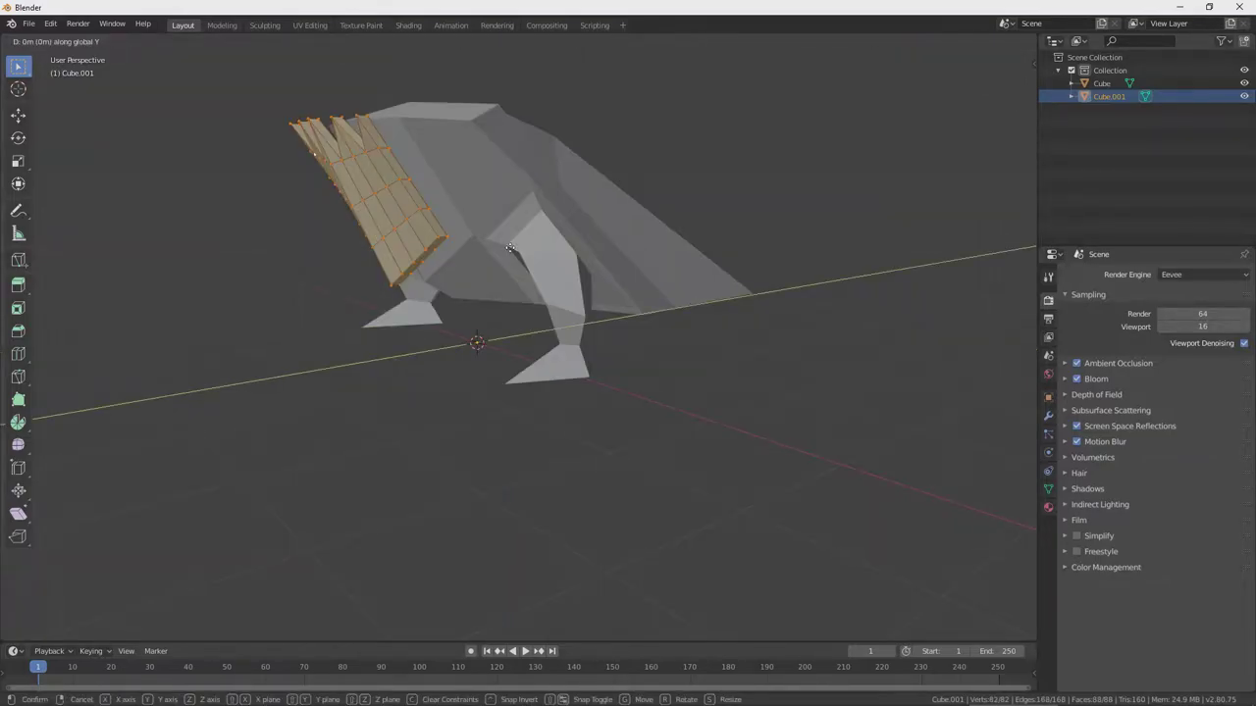
pyautogui.click(531, 248)
pyautogui.moveTo(556, 221); pyautogui.dragTo(643, 227, button='middle')
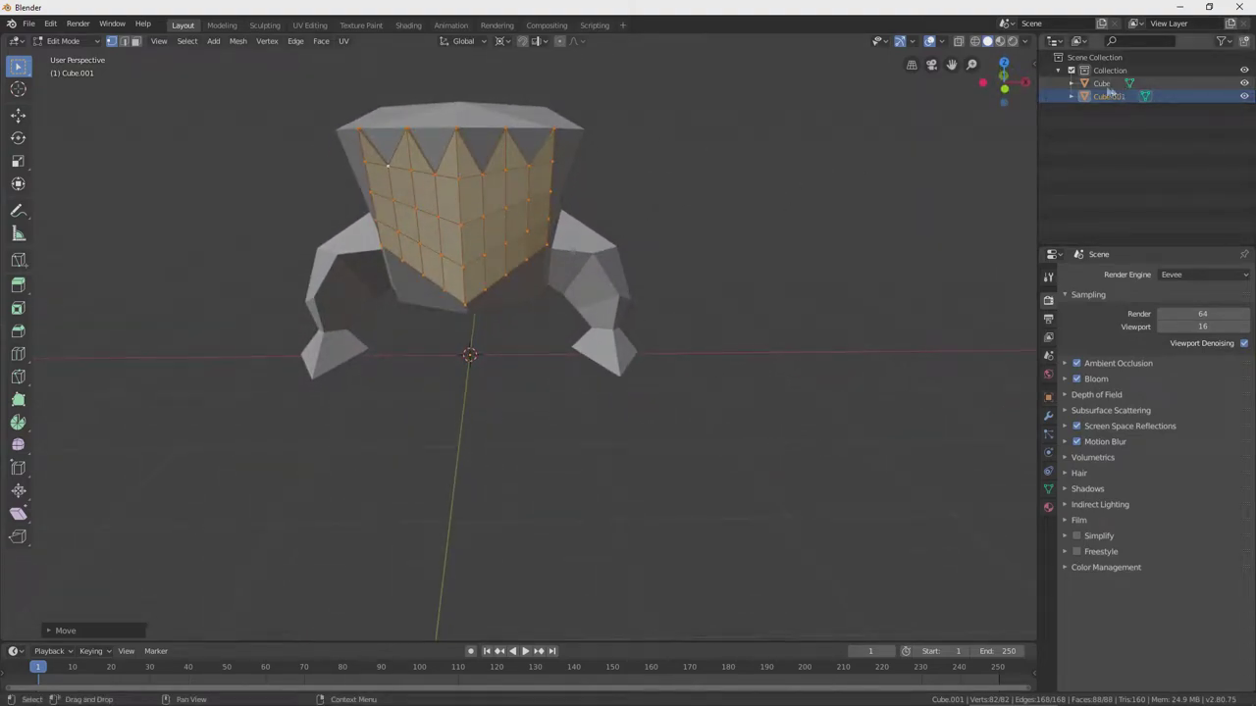
pyautogui.press('Tab')
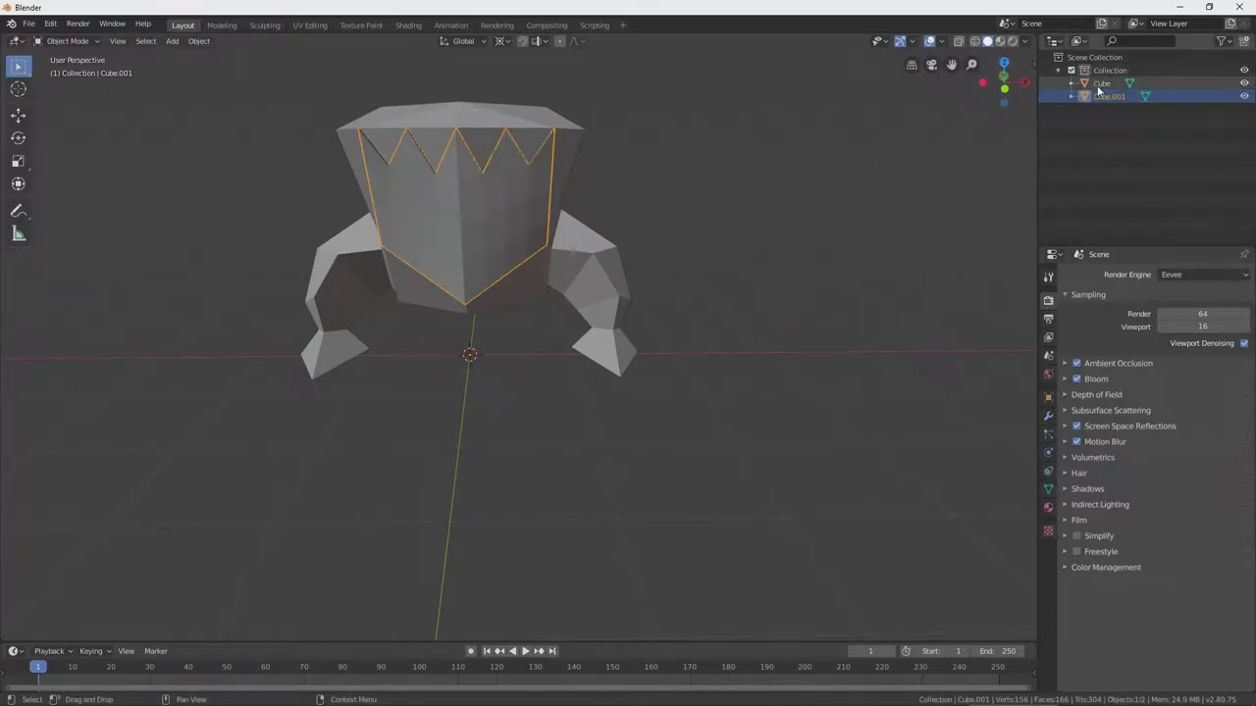
pyautogui.moveTo(670, 189); pyautogui.dragTo(238, 193, button='middle')
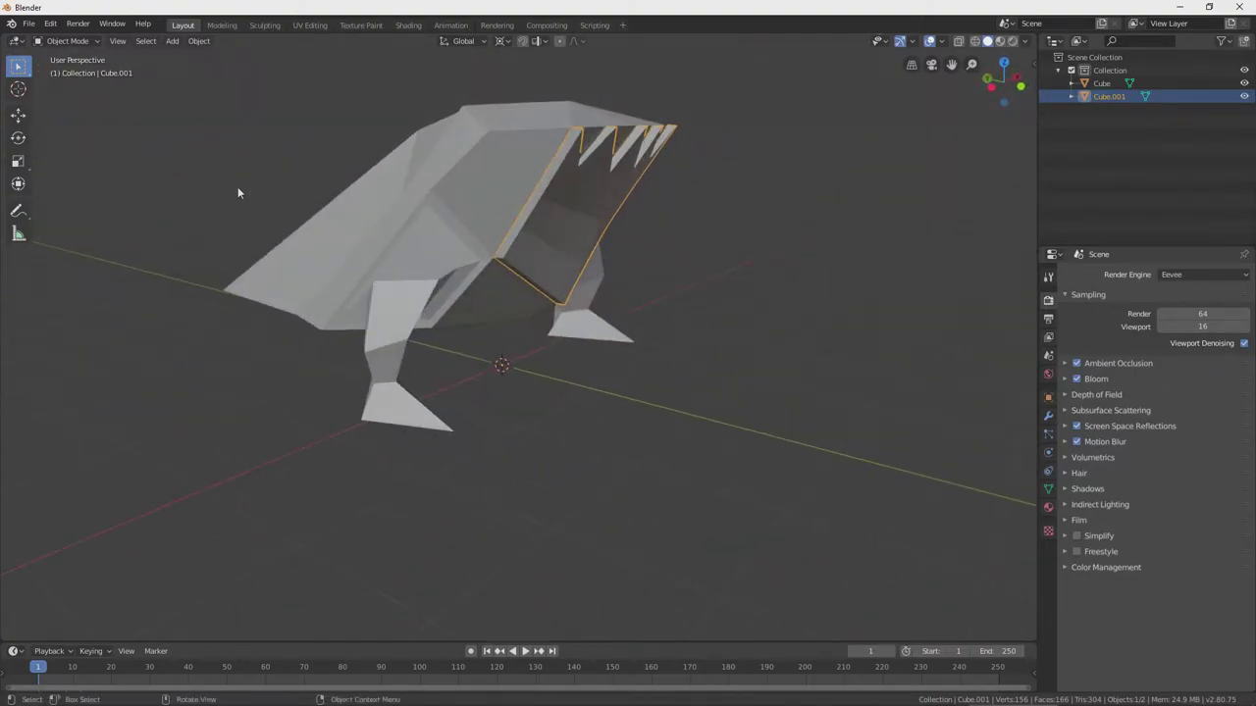
pyautogui.moveTo(433, 187); pyautogui.dragTo(869, 224, button='middle')
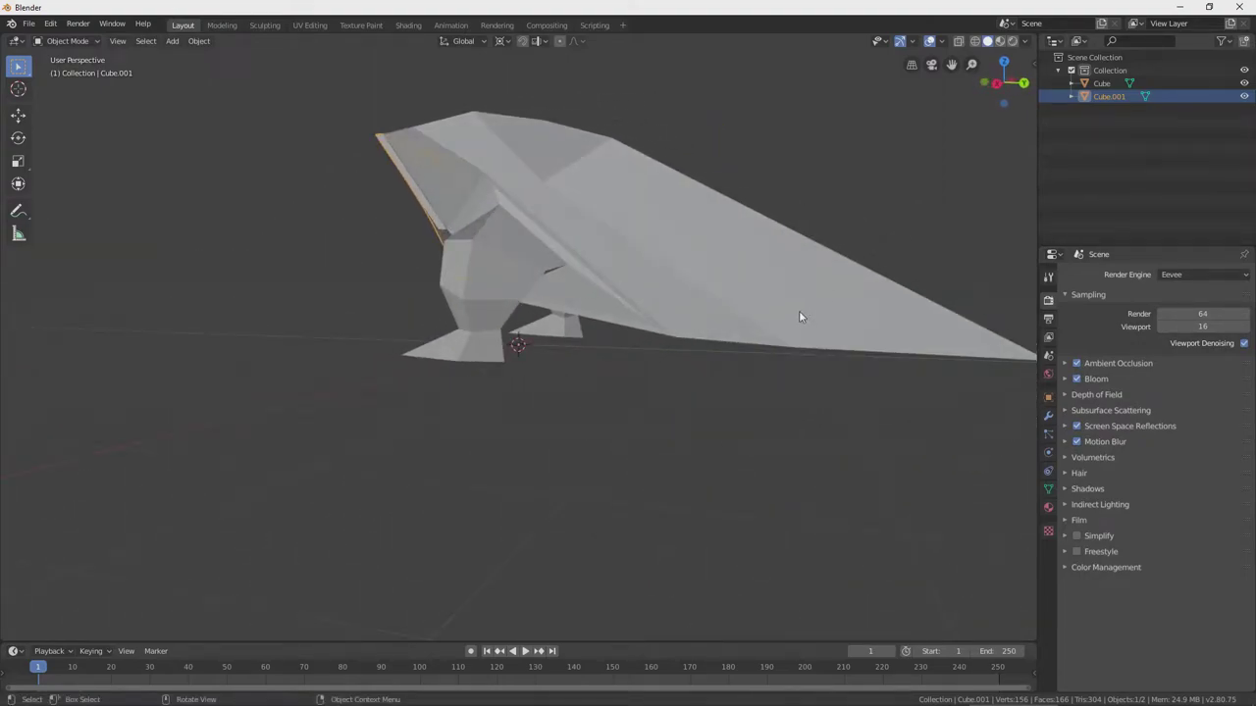
pyautogui.moveTo(800, 316); pyautogui.dragTo(942, 362, button='middle')
pyautogui.moveTo(836, 341); pyautogui.dragTo(771, 320, button='middle')
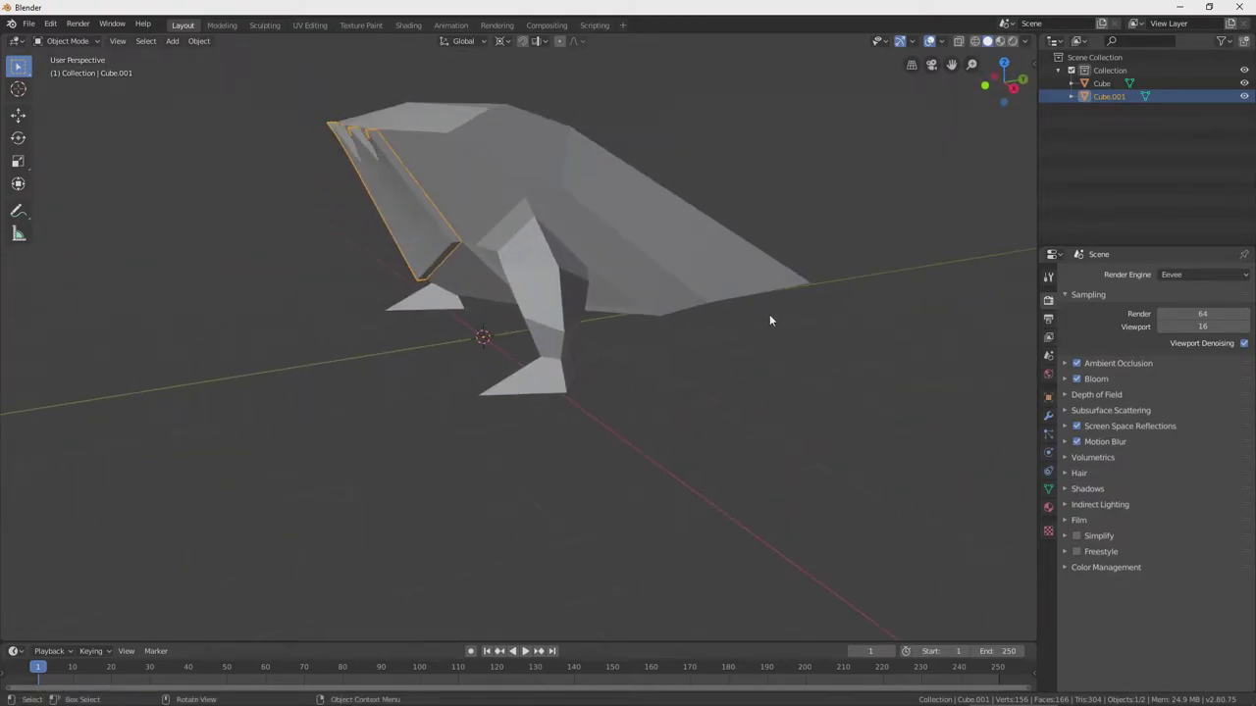
# - Give the creature's body a material with a purple base color
pyautogui.click(648, 252)
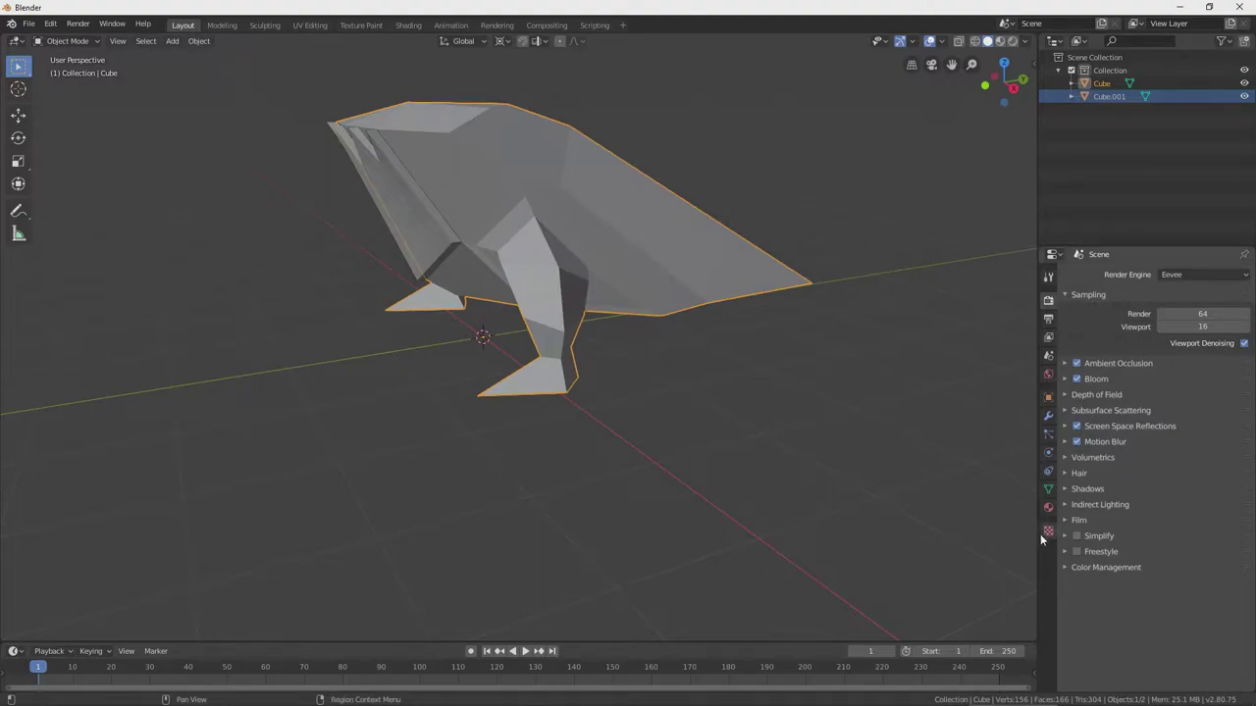
pyautogui.click(1048, 508)
pyautogui.click(1121, 331)
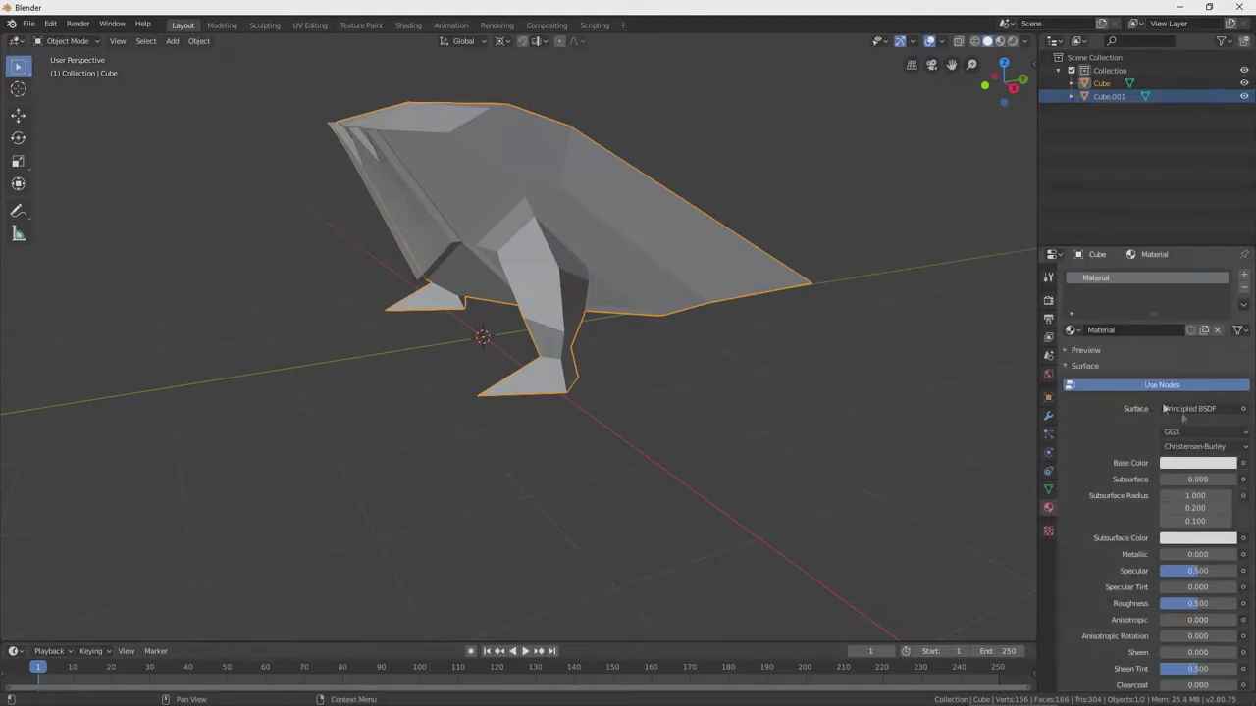
pyautogui.click(1203, 471)
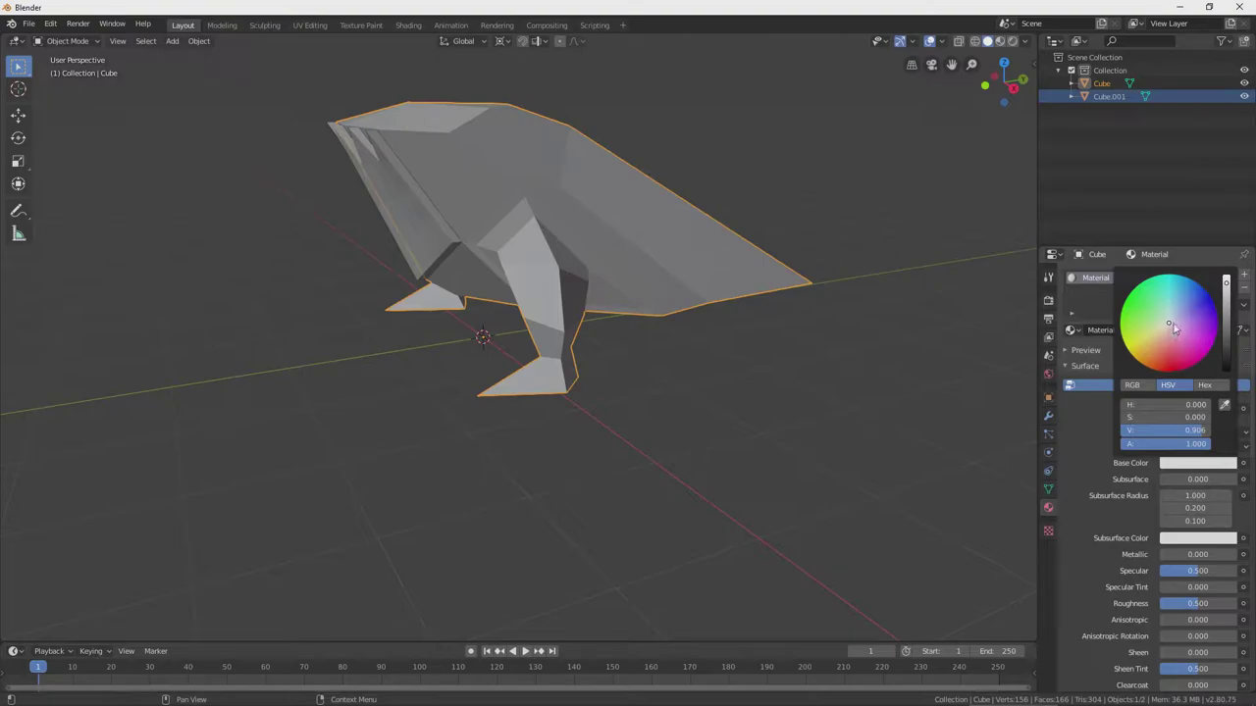
pyautogui.moveTo(1175, 330); pyautogui.dragTo(1193, 342)
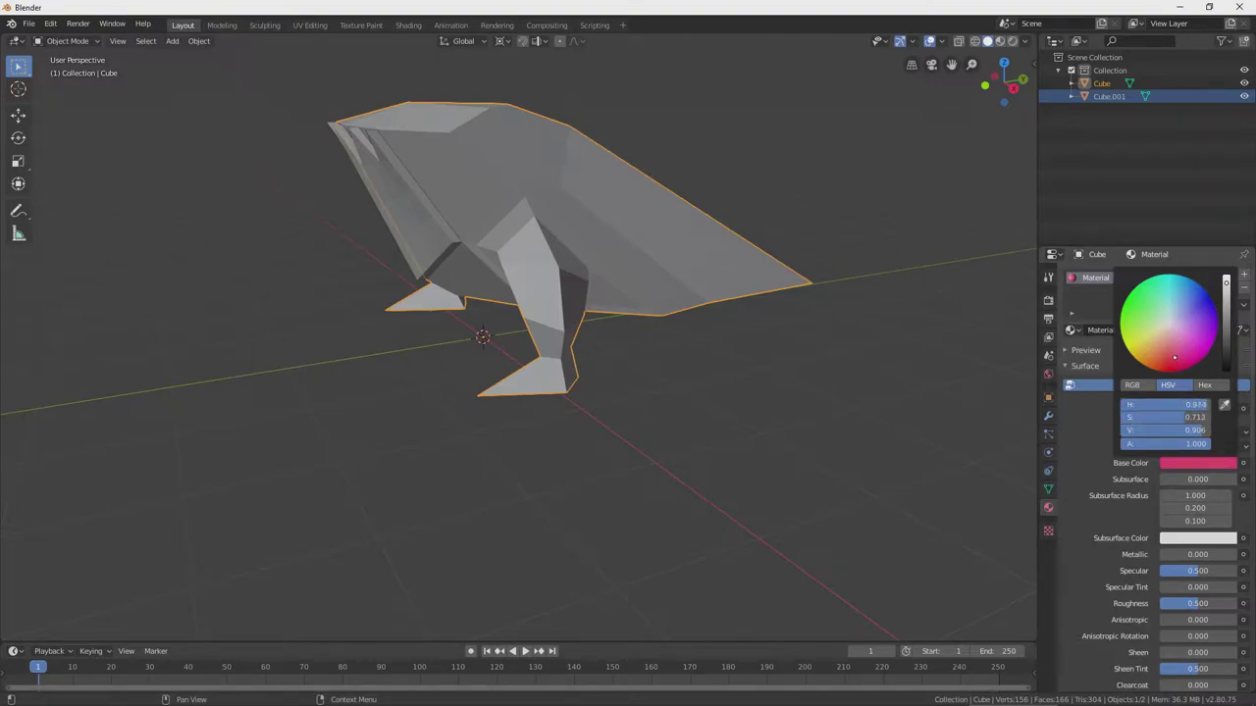
pyautogui.moveTo(1174, 358); pyautogui.dragTo(1199, 326)
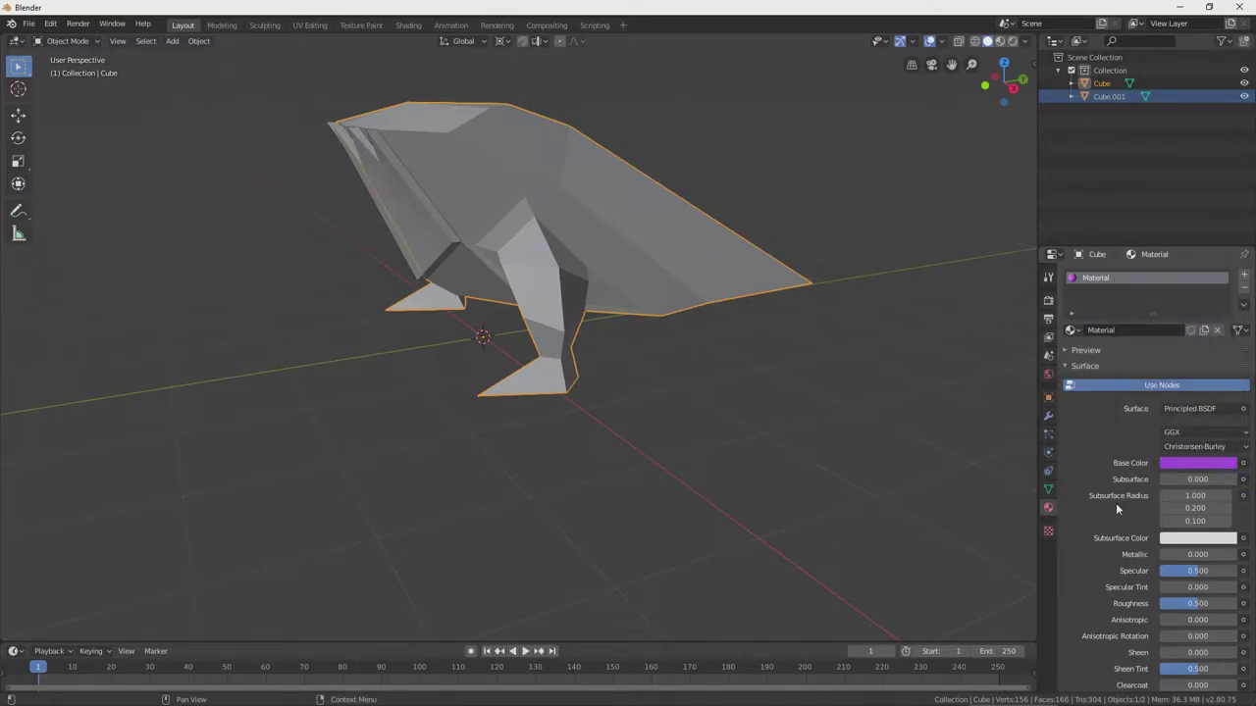
# - Switch the viewport to rendered shading and add a sun light to the scene
pyautogui.click(1012, 41)
pyautogui.moveTo(848, 282); pyautogui.dragTo(914, 292, button='middle')
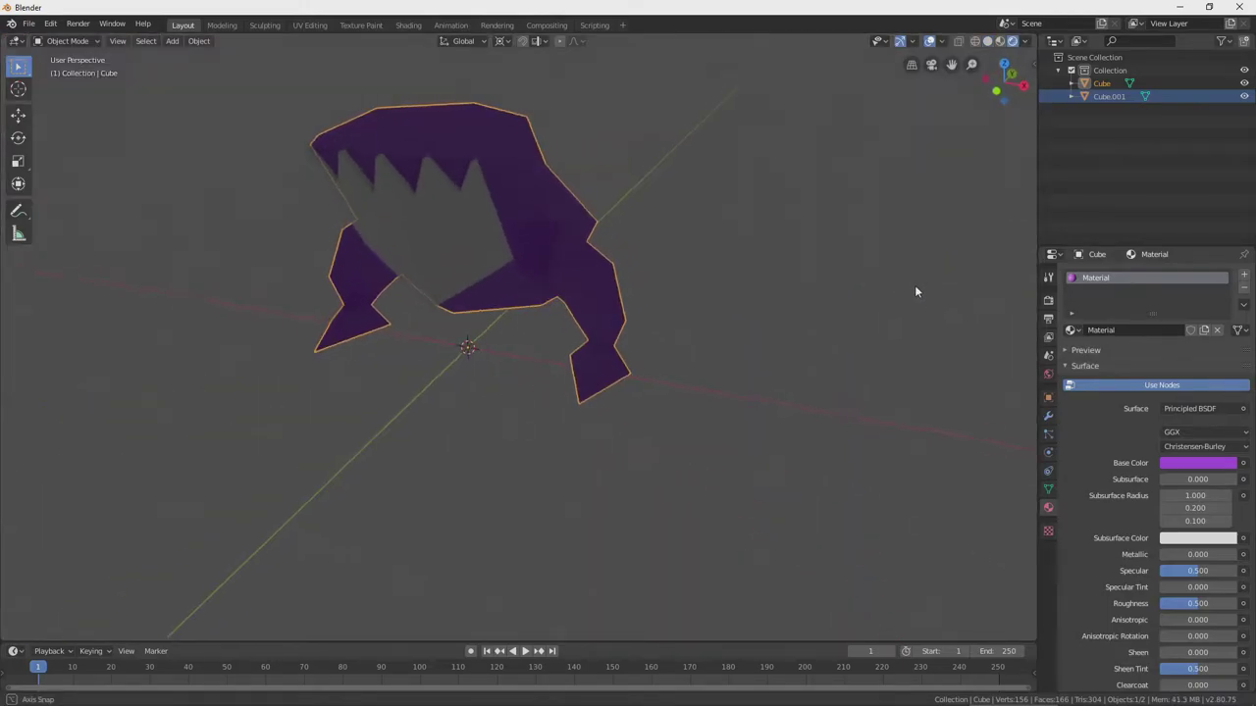
pyautogui.click(171, 41)
pyautogui.moveTo(192, 205)
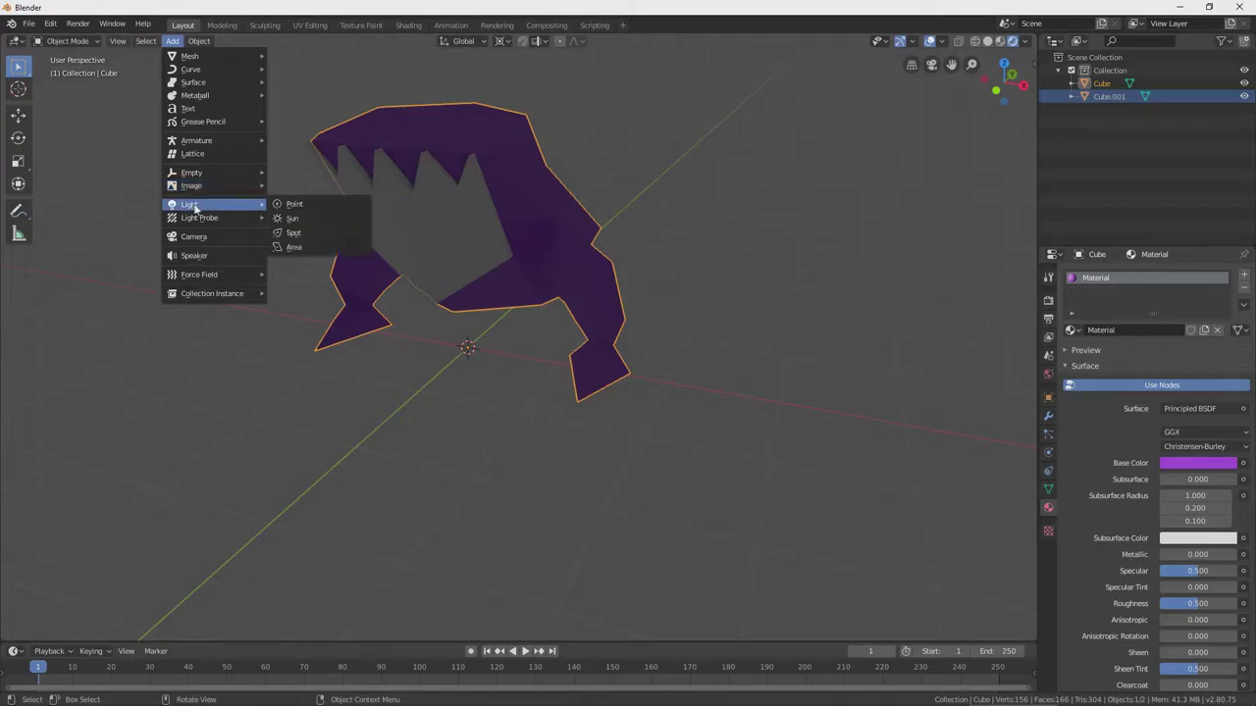
pyautogui.click(290, 218)
# - Raise the sun light, move it in front of the creature along Y and tilt it to light the face
pyautogui.press('KP_1')
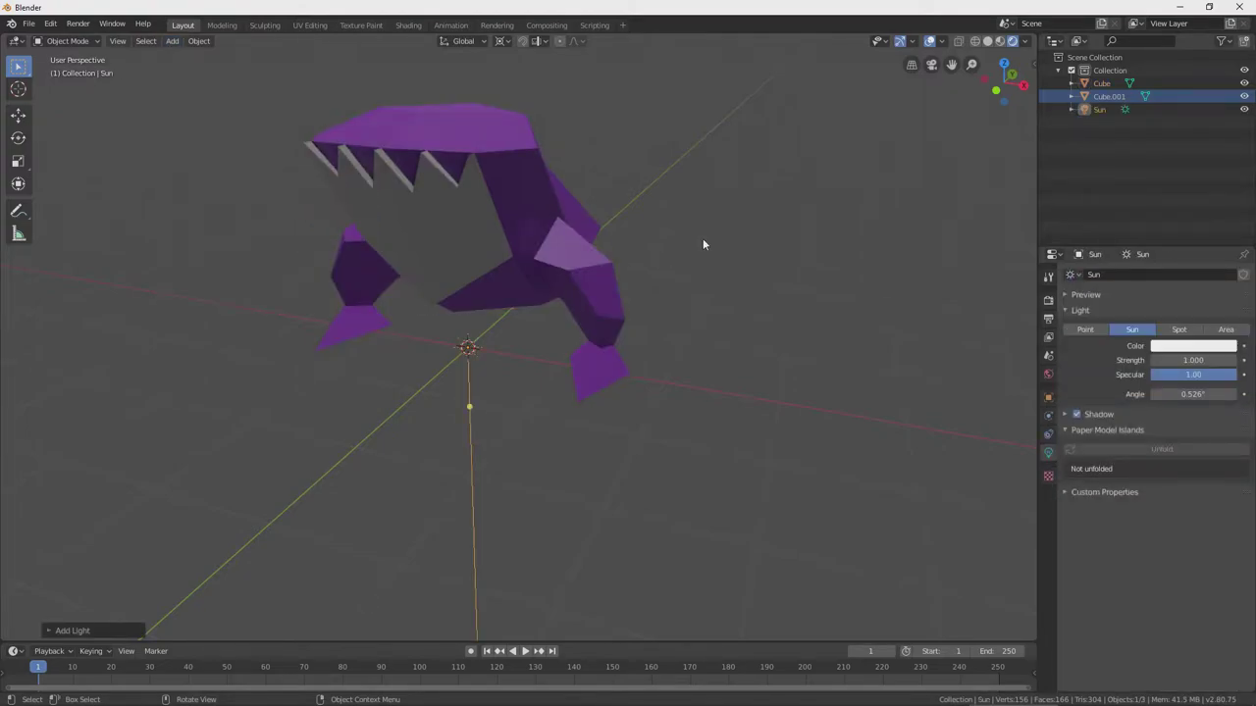
pyautogui.press('g')
pyautogui.press('z')
pyautogui.click(875, 545)
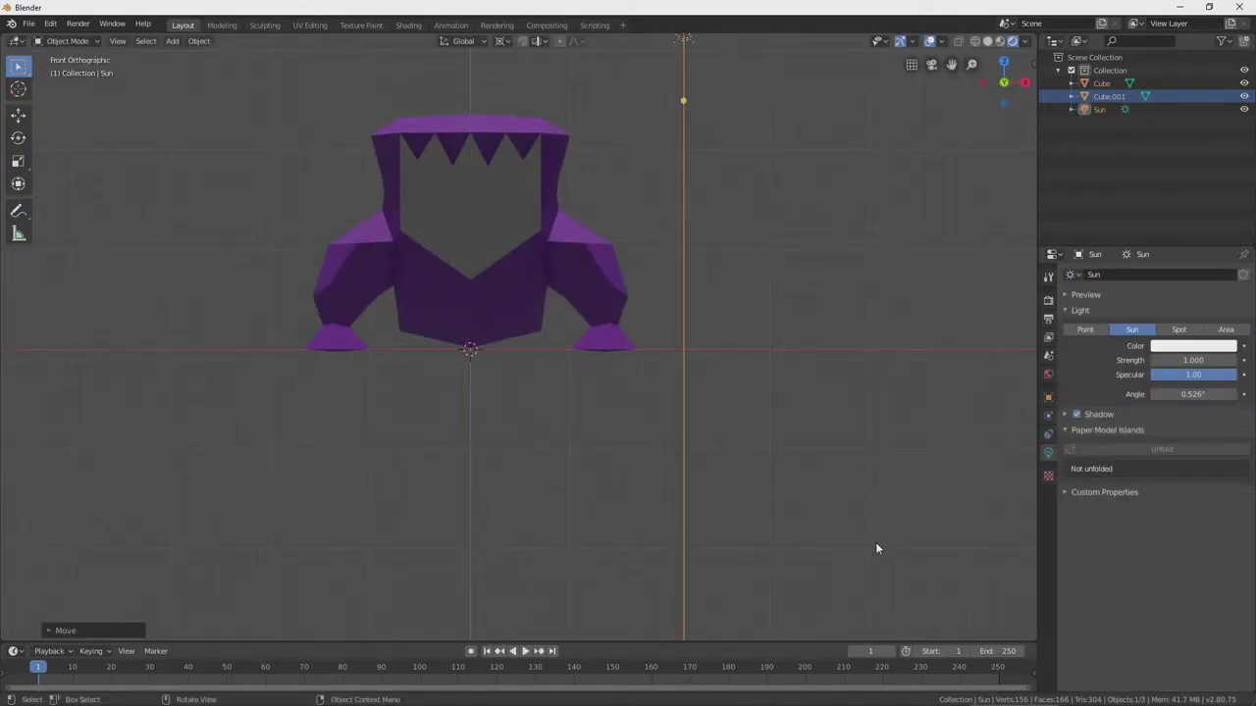
pyautogui.press('KP_3')
pyautogui.press('g')
pyautogui.press('y')
pyautogui.click(319, 548)
pyautogui.moveTo(320, 548); pyautogui.dragTo(582, 310, button='middle')
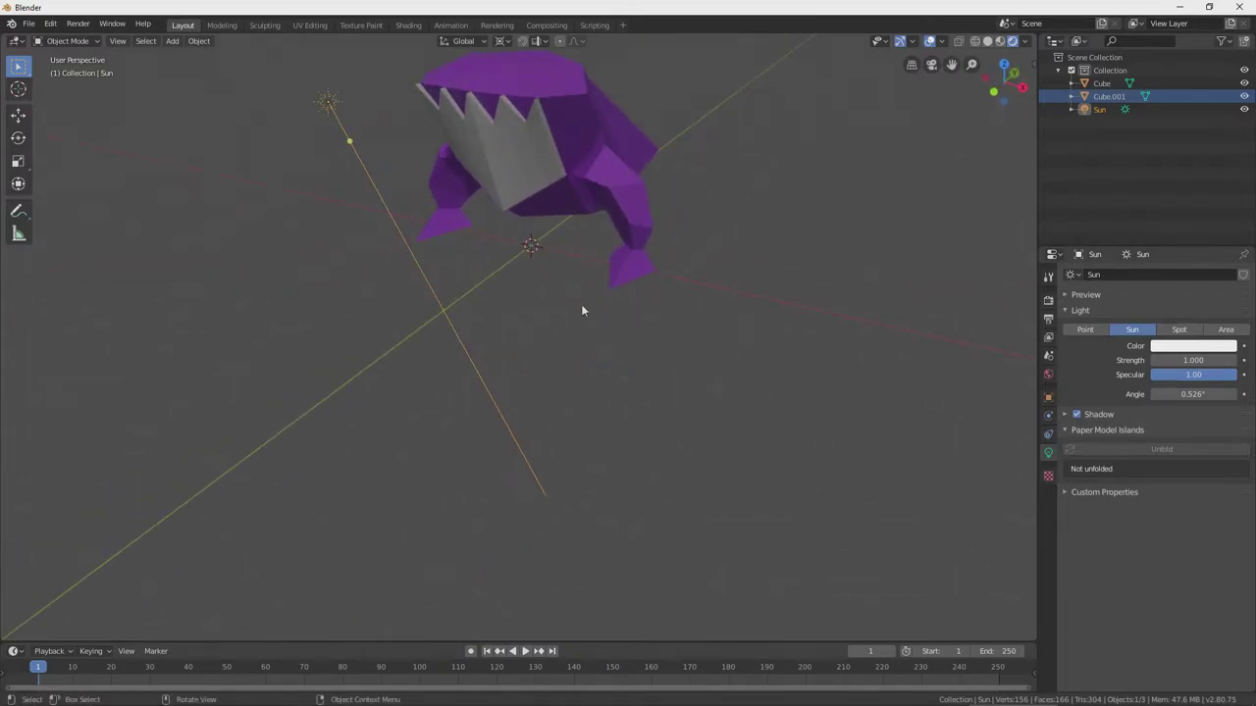
# - Create a new material for the toothed front piece and set its base color to black with a value of 0.000
pyautogui.click(495, 158)
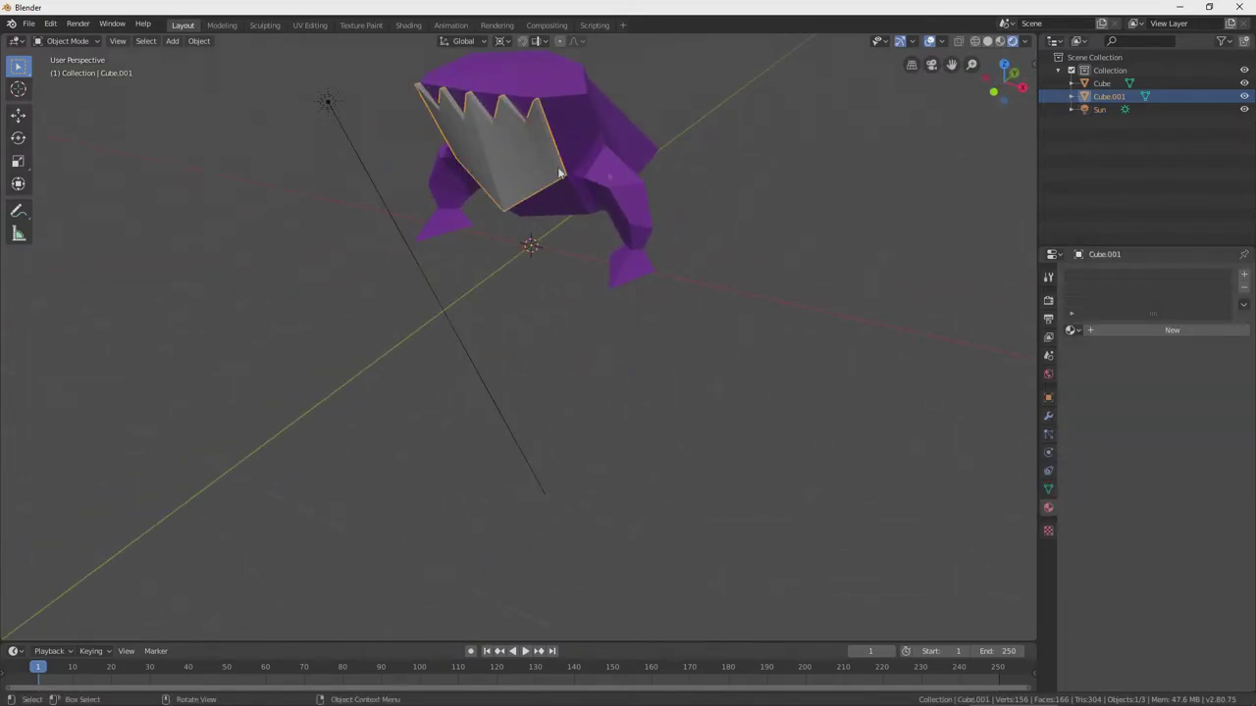
pyautogui.click(1125, 330)
pyautogui.click(1197, 463)
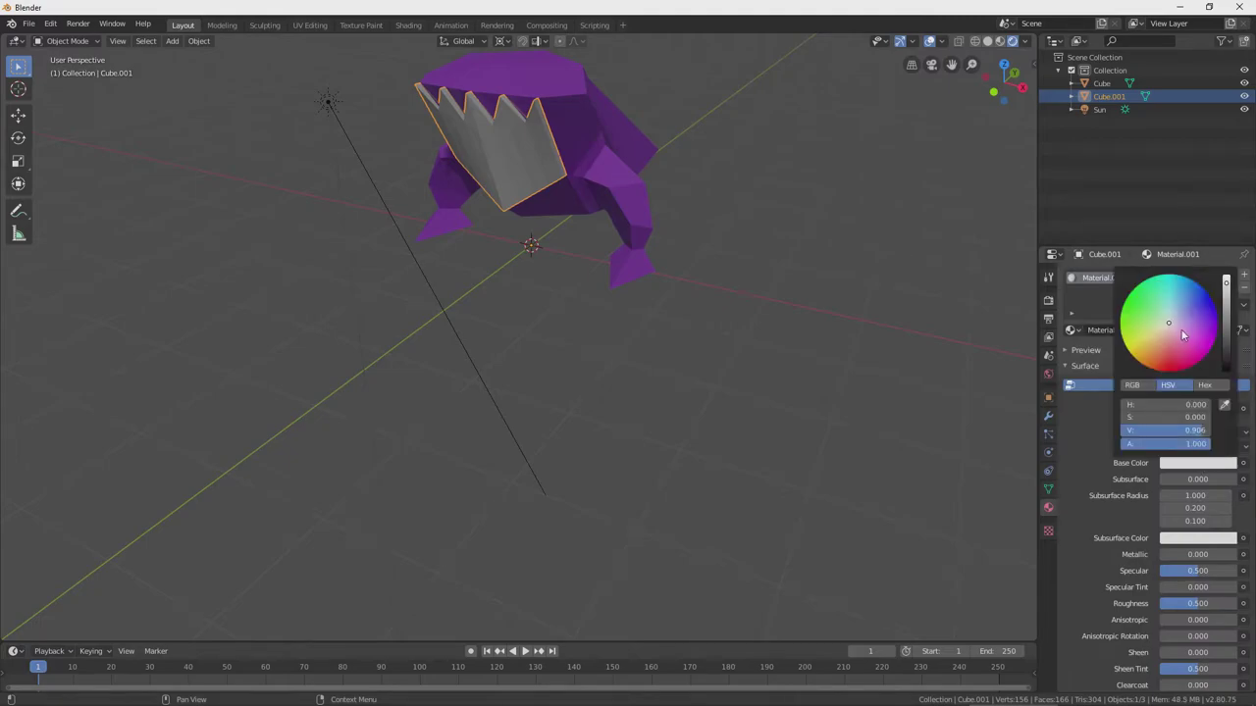
pyautogui.moveTo(1171, 327); pyautogui.dragTo(1202, 330)
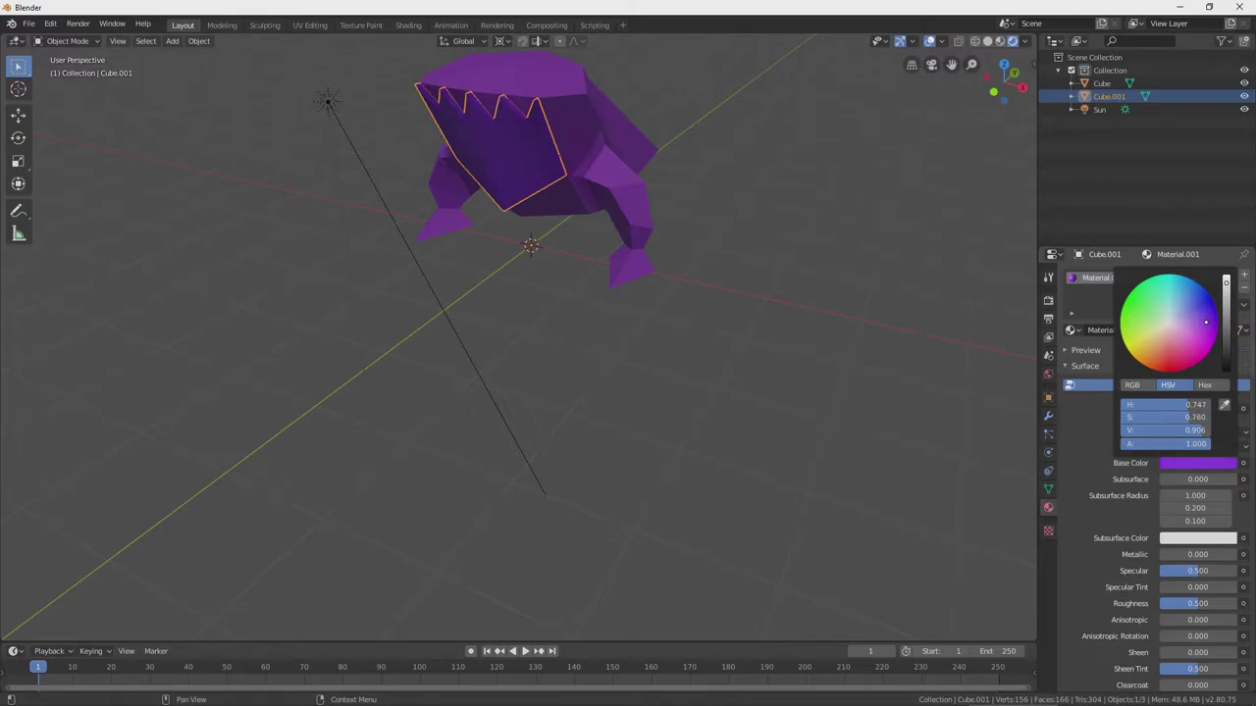
pyautogui.moveTo(1205, 322); pyautogui.dragTo(1174, 328)
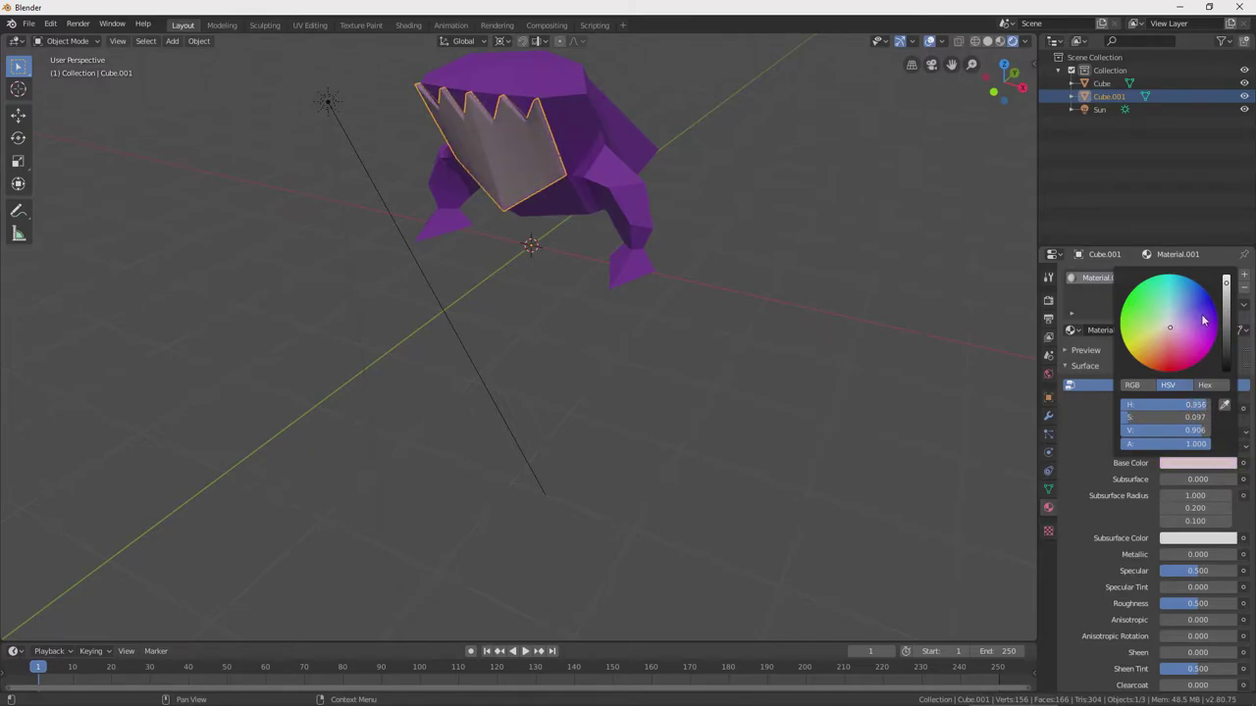
pyautogui.moveTo(1225, 283); pyautogui.dragTo(1226, 367)
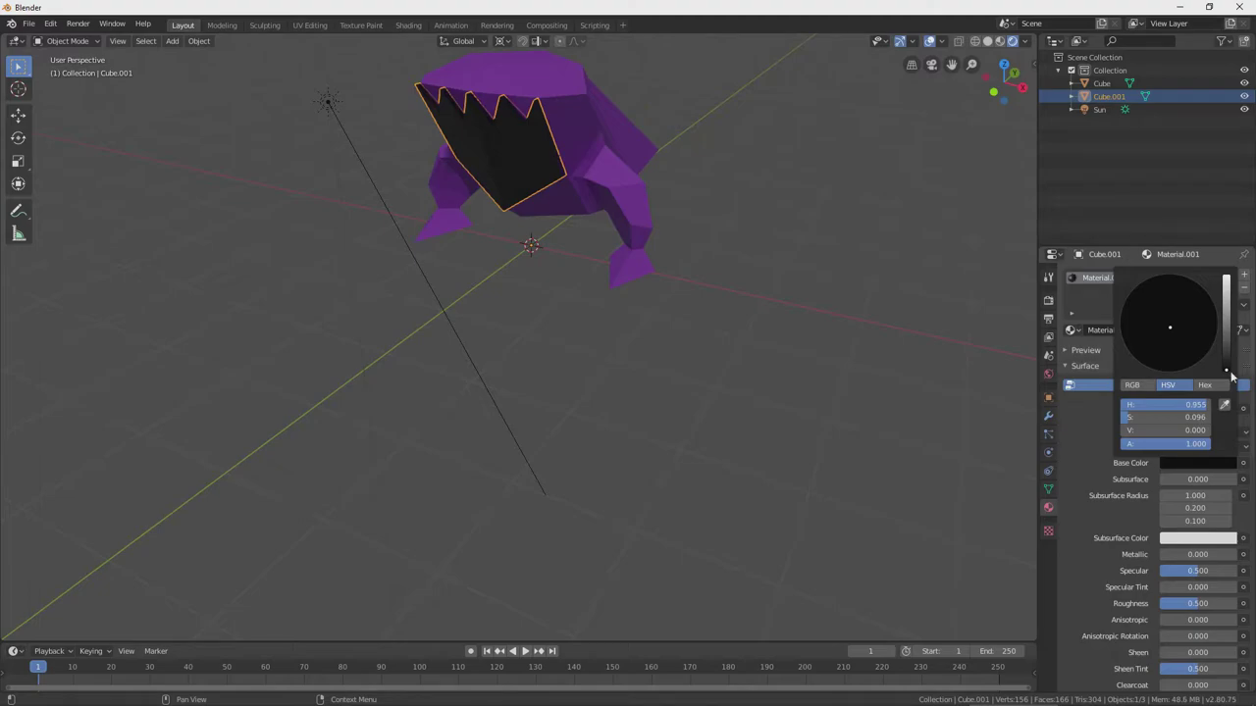
# - Move the two outer corner vertices of the head's top along Y and scale them to about 0.66 along X
pyautogui.moveTo(687, 294); pyautogui.dragTo(595, 213, button='middle')
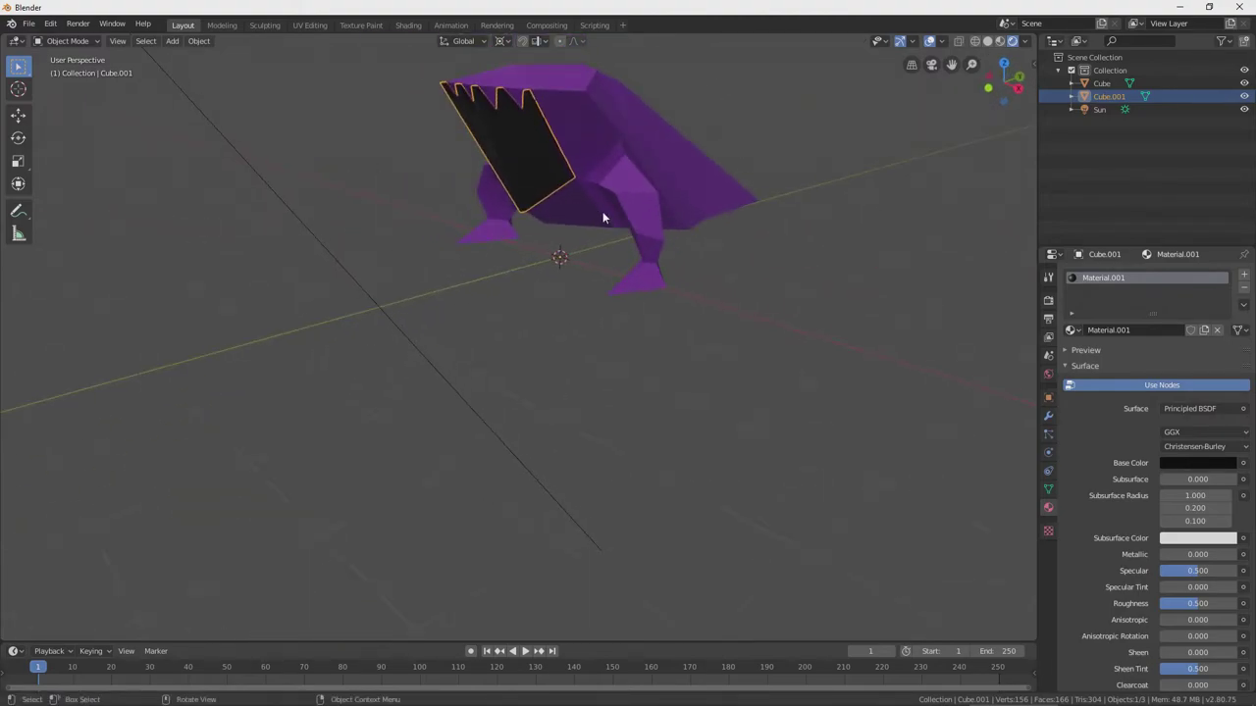
pyautogui.moveTo(889, 443)
pyautogui.mouseDown(button='middle')
pyautogui.moveTo(797, 438)
pyautogui.moveTo(870, 448)
pyautogui.mouseUp(button='middle')
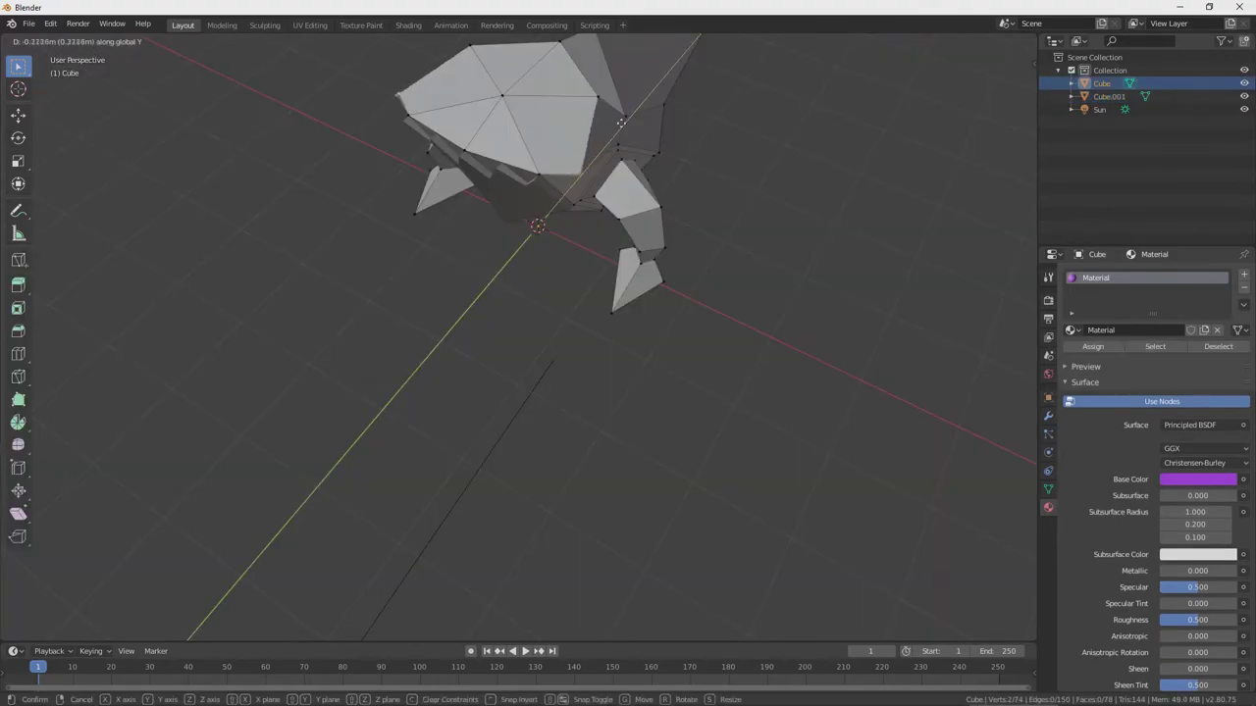
pyautogui.press('g')
pyautogui.click(616, 129)
pyautogui.press('s')
pyautogui.press('x')
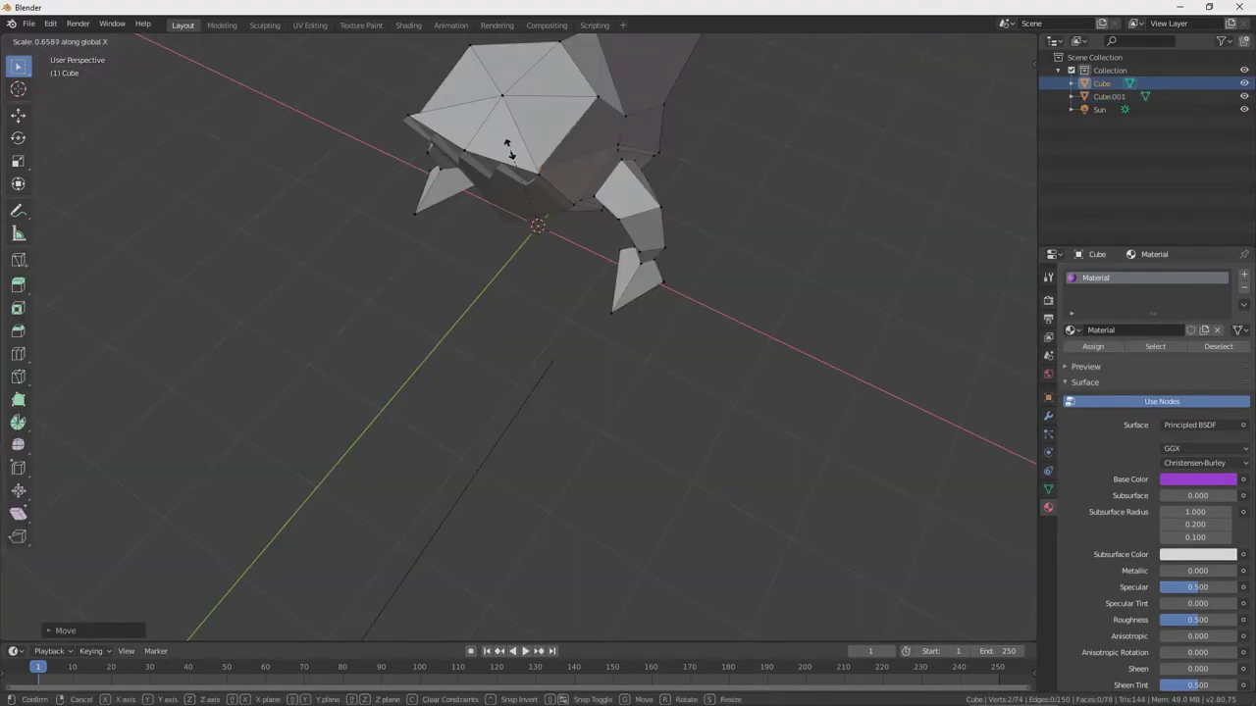
pyautogui.click(510, 147)
pyautogui.moveTo(637, 147); pyautogui.dragTo(566, 105, button='middle')
pyautogui.click(616, 90)
pyautogui.keyDown('shift'); pyautogui.click(638, 157); pyautogui.keyUp('shift')
pyautogui.moveTo(633, 177); pyautogui.dragTo(854, 231, button='middle')
pyautogui.keyDown('shift'); pyautogui.click(366, 167); pyautogui.keyUp('shift')
pyautogui.moveTo(562, 250)
pyautogui.mouseDown(button='middle')
pyautogui.moveTo(579, 112)
pyautogui.moveTo(493, 97)
pyautogui.mouseUp(button='middle')
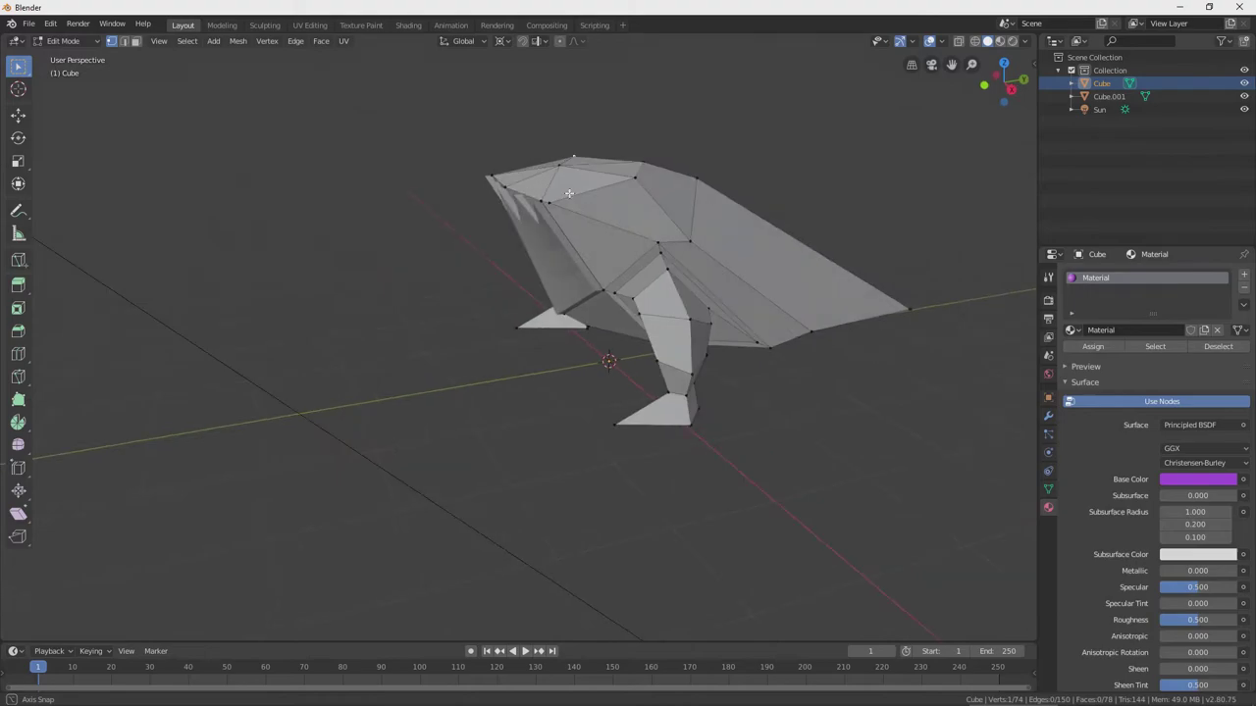
# - Show the body in rendered shading and delete the face just below the head's upper rim on both sides
pyautogui.click(1013, 41)
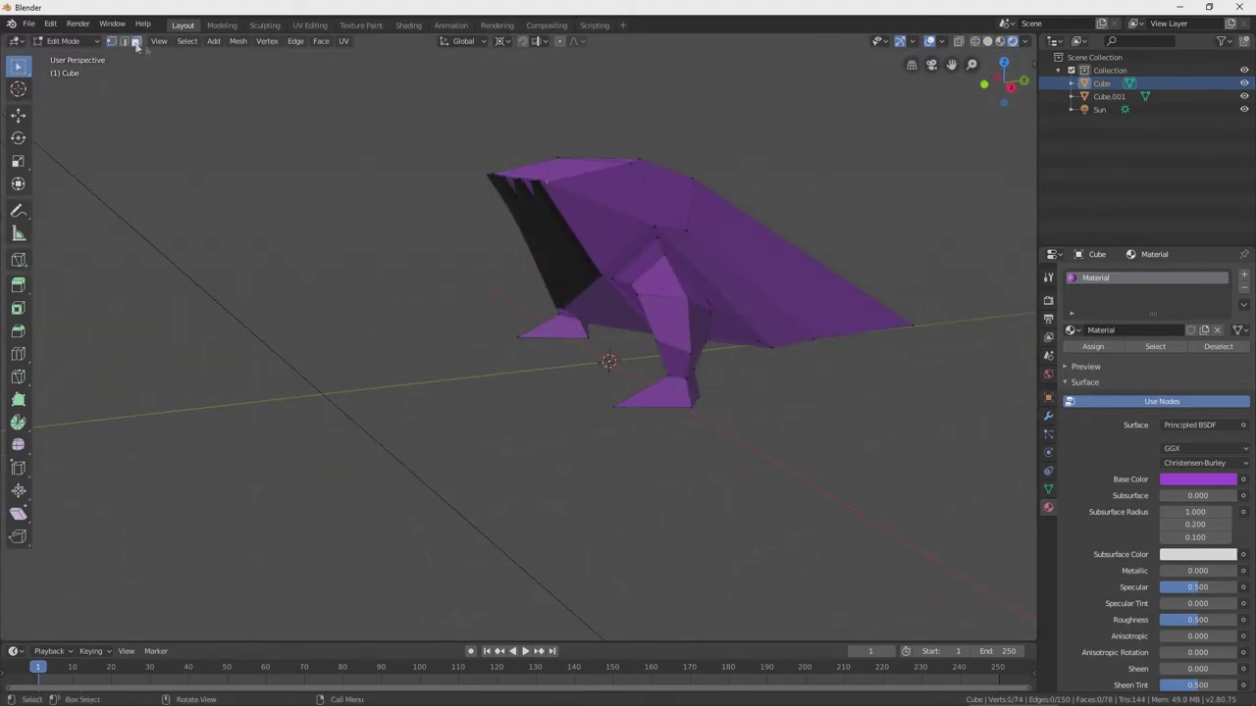
pyautogui.click(136, 43)
pyautogui.click(601, 198)
pyautogui.moveTo(600, 198); pyautogui.dragTo(795, 225, button='middle')
pyautogui.keyDown('shift'); pyautogui.click(448, 185); pyautogui.keyUp('shift')
pyautogui.press('x')
pyautogui.click(439, 213)
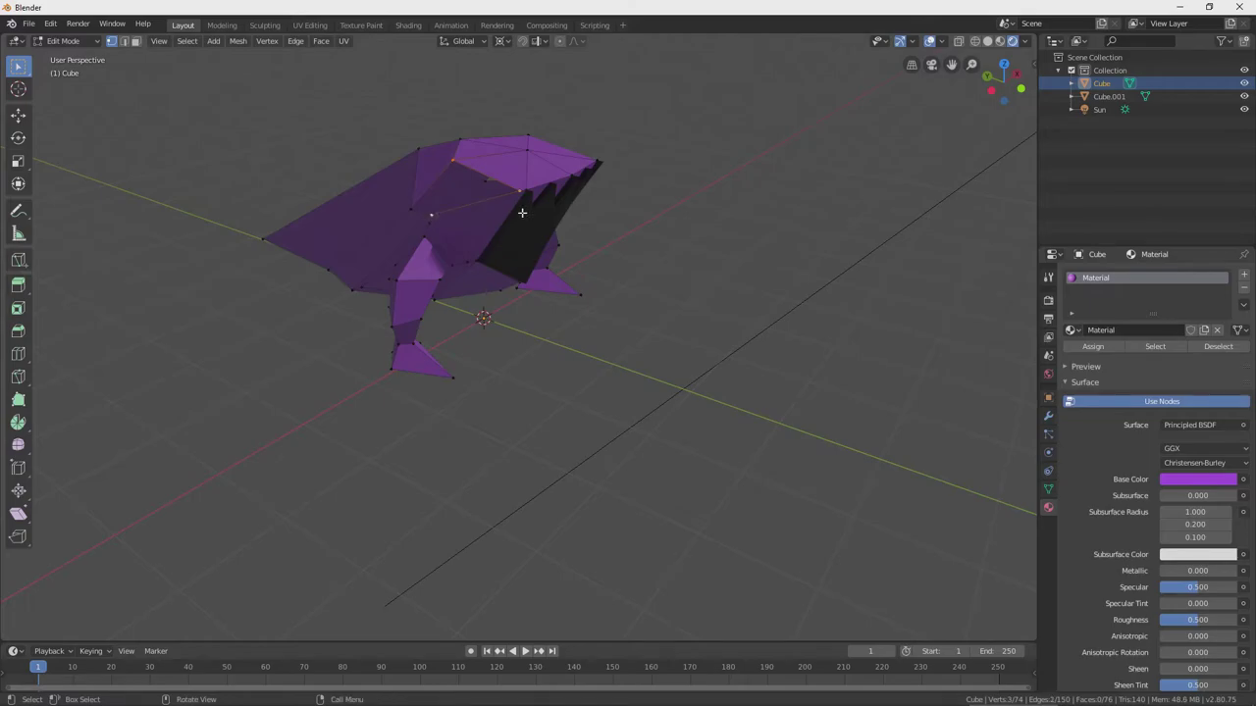
# - Fill the gaps on both sides of the head with two triangular faces each
pyautogui.moveTo(432, 213); pyautogui.dragTo(796, 225, button='middle')
pyautogui.keyDown('shift'); pyautogui.click(674, 258); pyautogui.keyUp('shift')
pyautogui.keyDown('shift'); pyautogui.click(629, 258); pyautogui.keyUp('shift')
pyautogui.press('f')
# - Lower the two matching vertices of the new side faces along Z and shift them along Y
pyautogui.click(510, 207)
pyautogui.press('g')
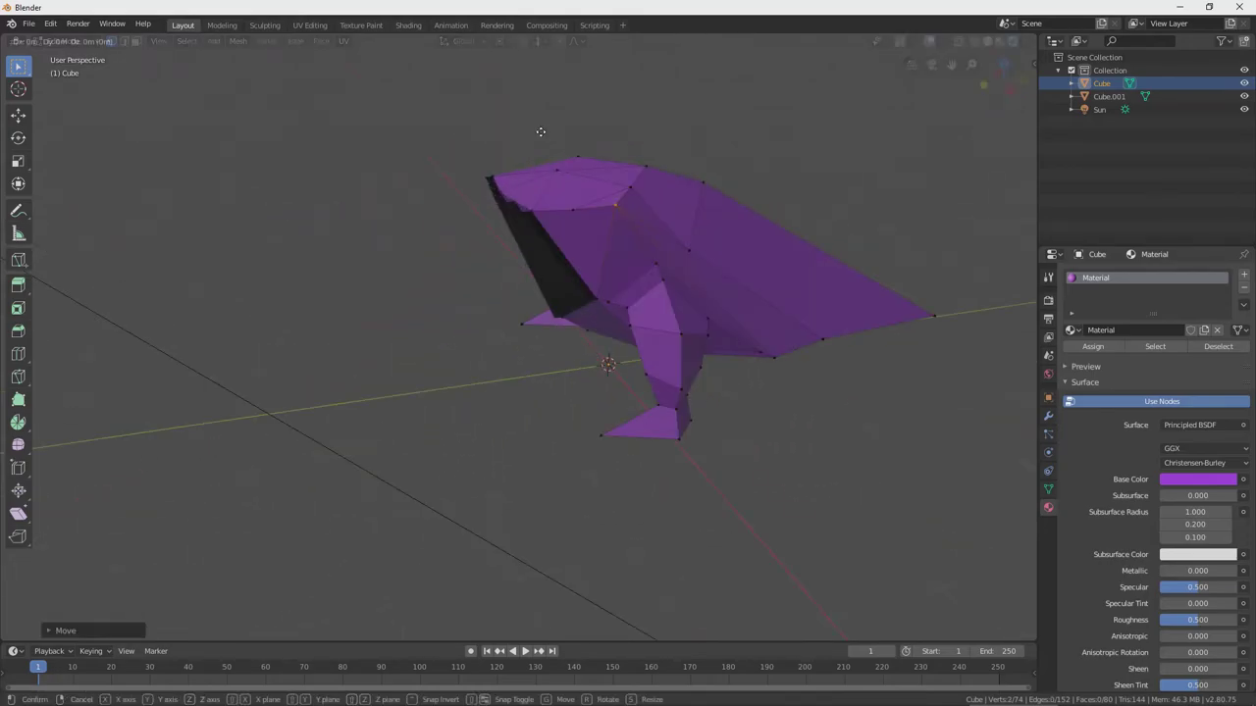
pyautogui.press('z')
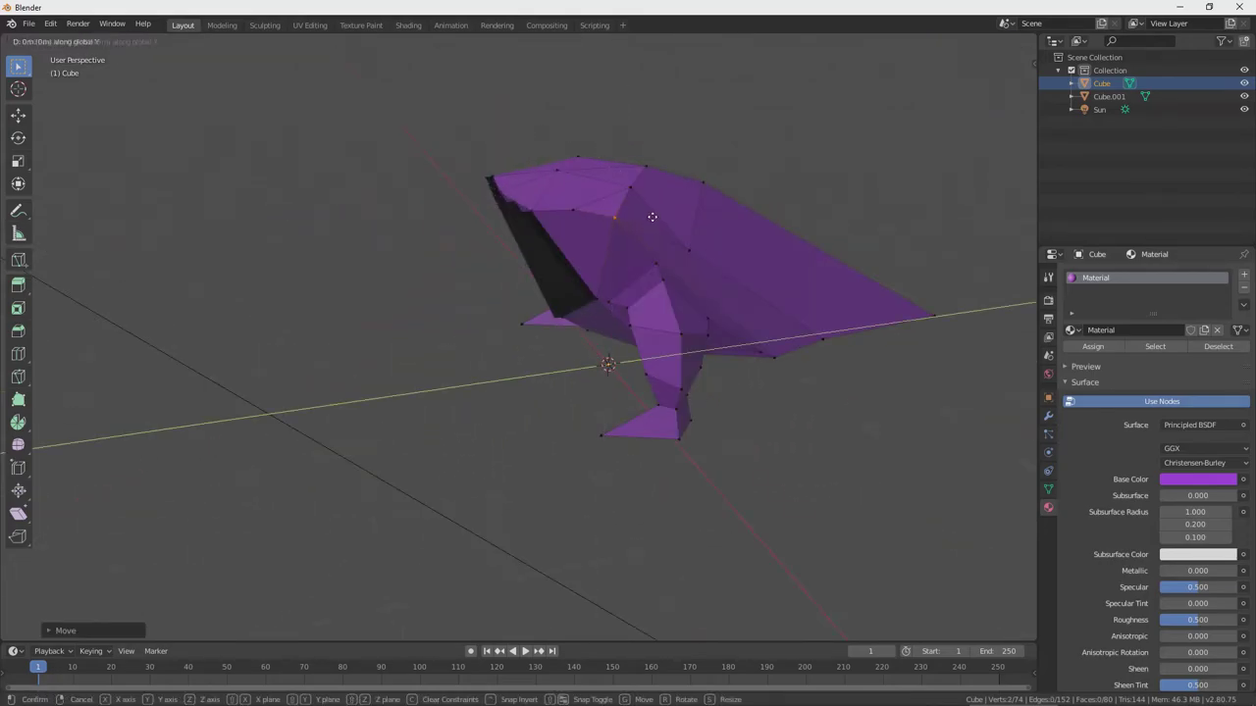
pyautogui.click(663, 206)
# - Add a second, default white material and assign it to the small triangular eye face on each side of the head
pyautogui.moveTo(663, 206); pyautogui.dragTo(824, 241, button='middle')
pyautogui.click(136, 42)
pyautogui.click(628, 199)
pyautogui.keyDown('shift'); pyautogui.click(473, 174); pyautogui.keyUp('shift')
pyautogui.moveTo(473, 174); pyautogui.dragTo(339, 177, button='middle')
pyautogui.click(1243, 275)
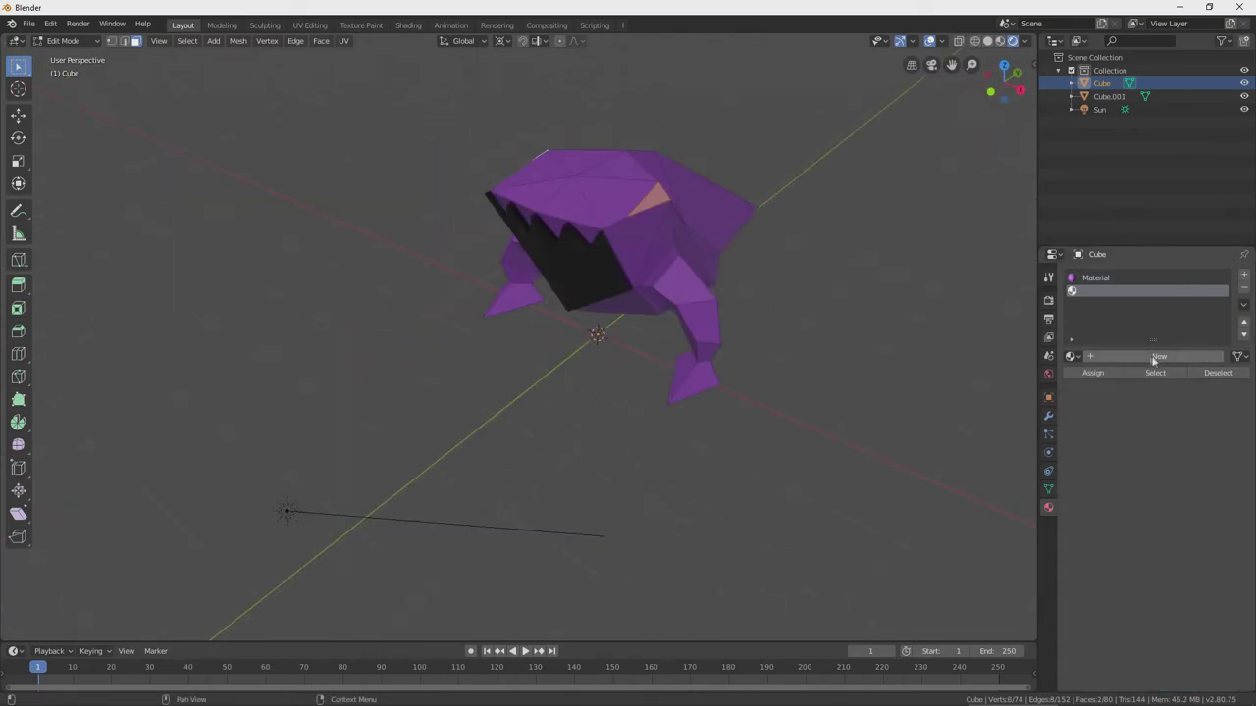
pyautogui.click(1156, 358)
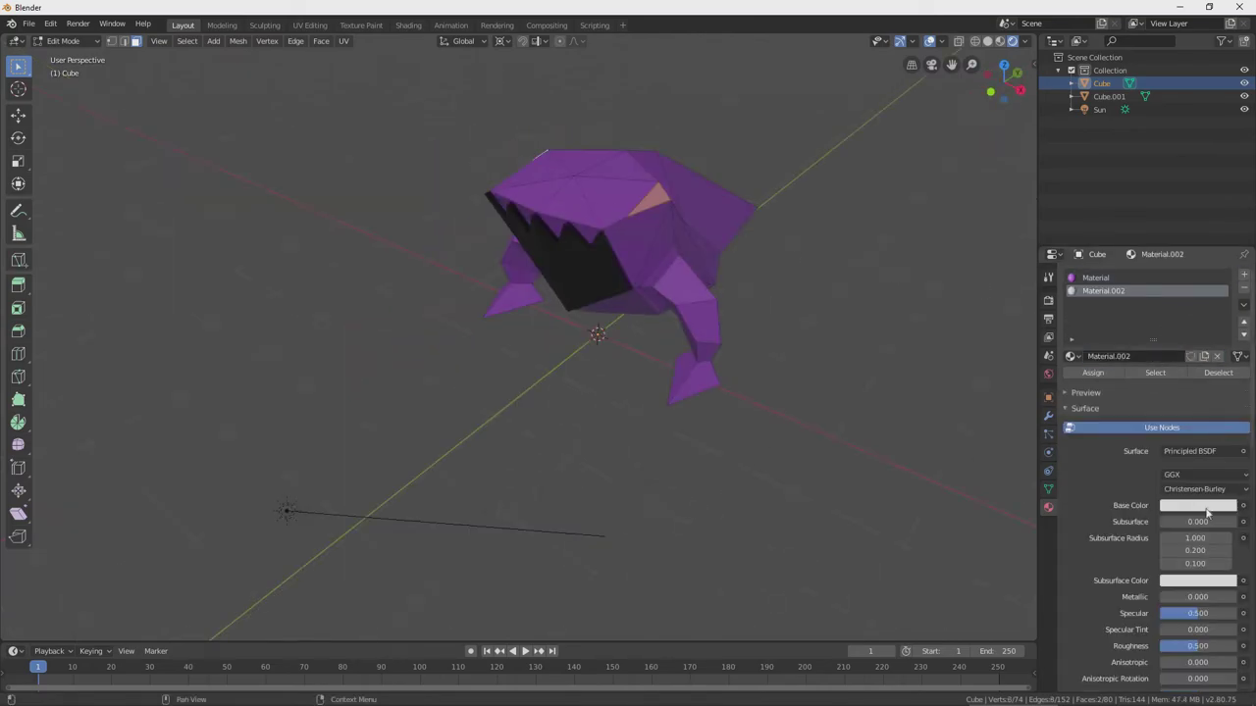
pyautogui.click(1089, 373)
pyautogui.moveTo(892, 312); pyautogui.dragTo(883, 336, button='middle')
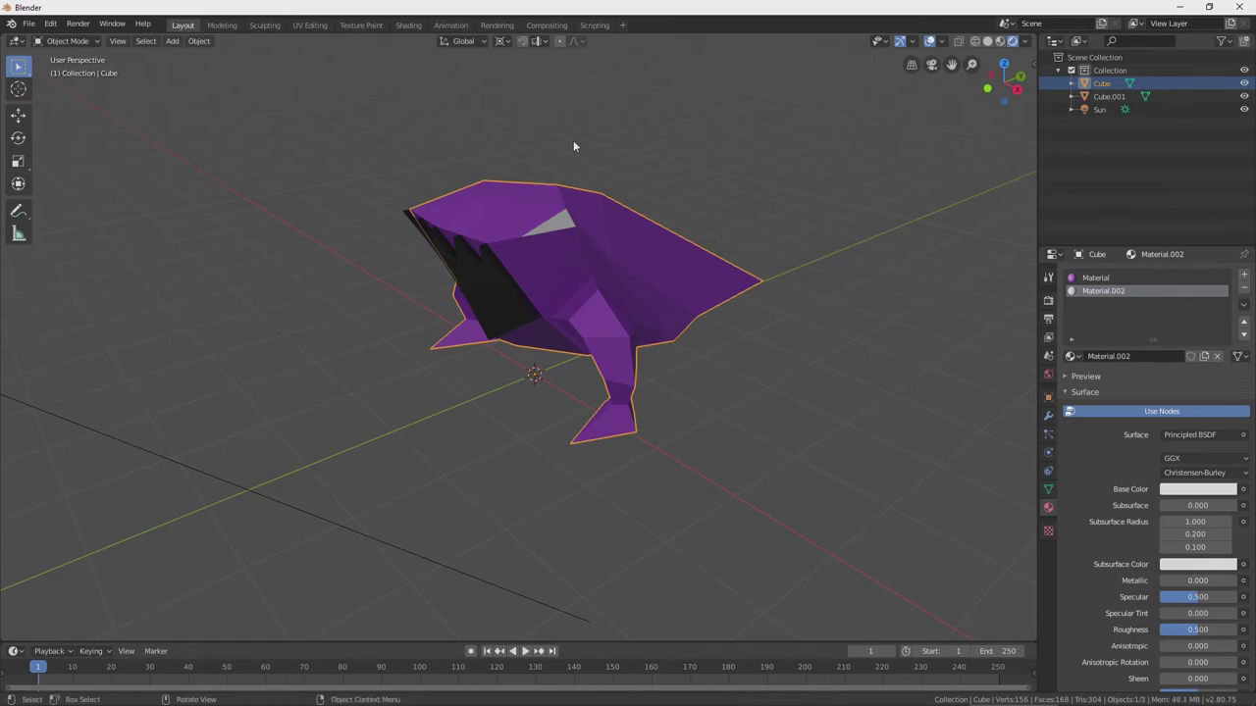
pyautogui.moveTo(574, 146); pyautogui.dragTo(601, 138, button='middle')
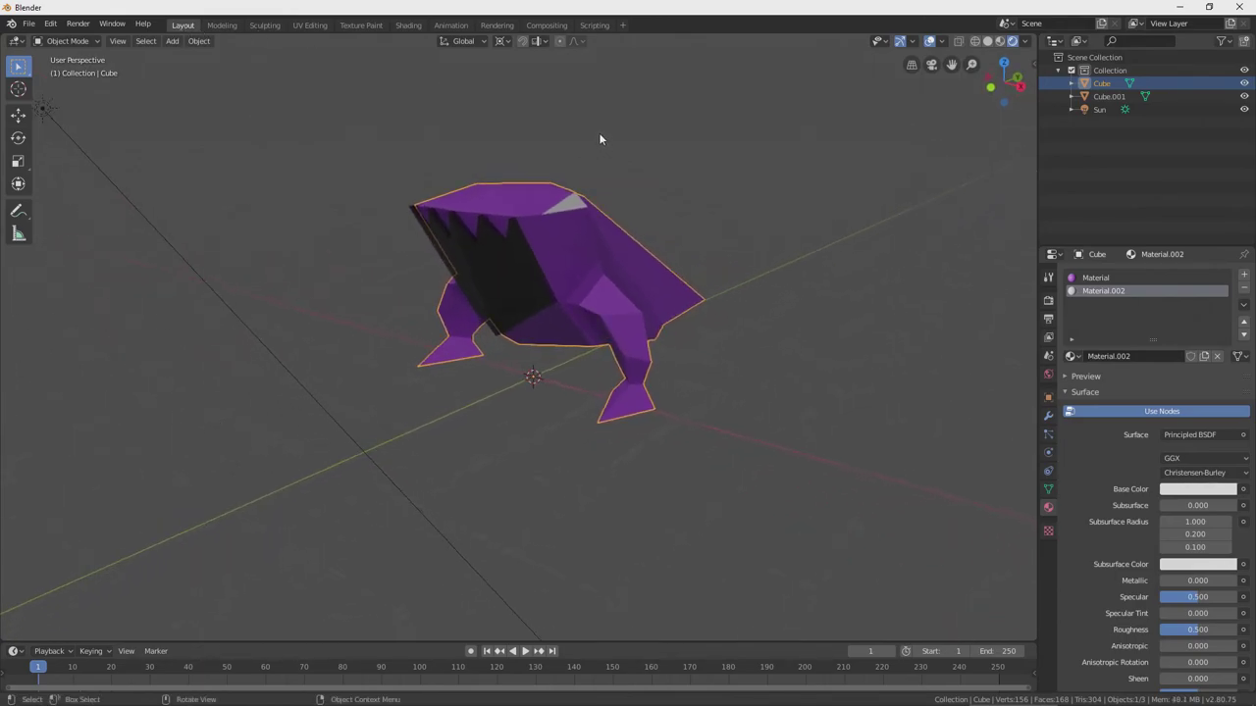